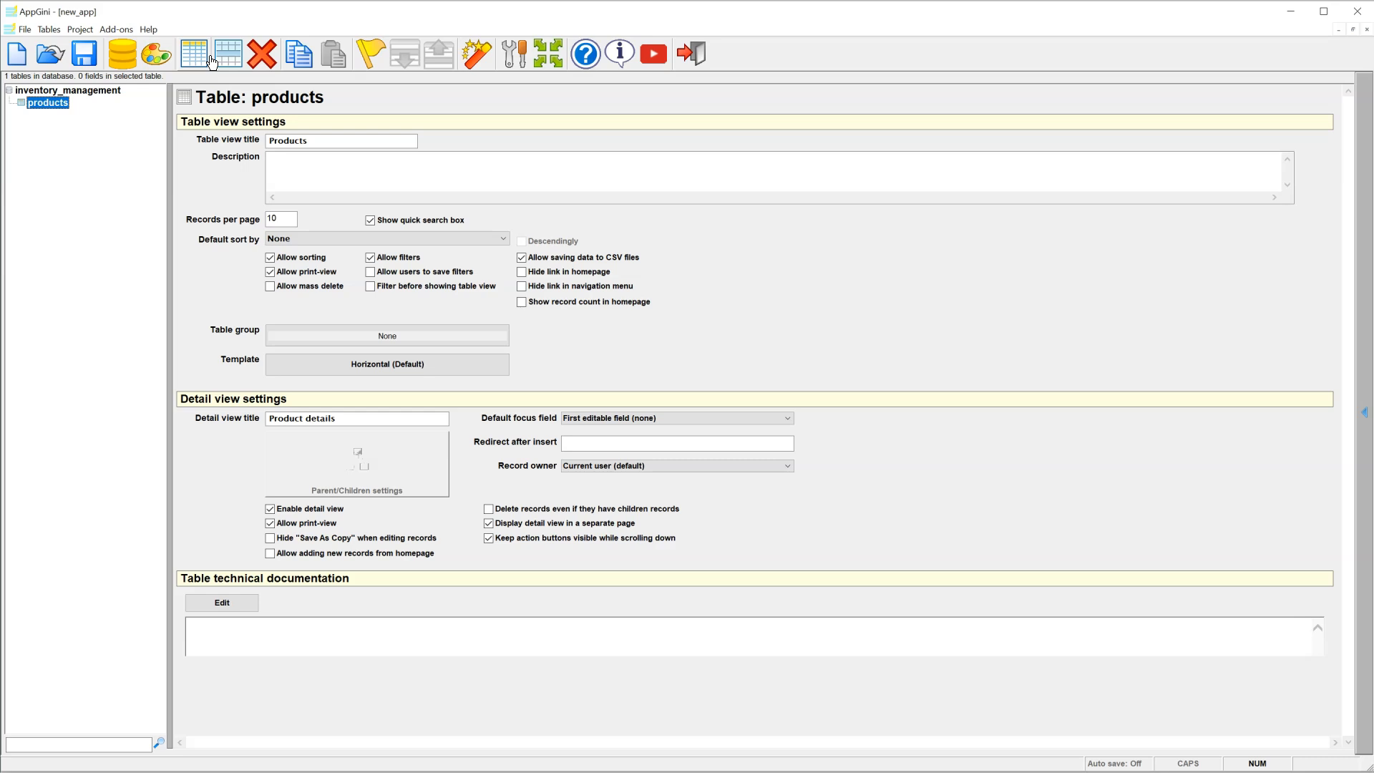
Step: Add two new tables named stocks_received and stocks_withdrawn
left_click(210, 57)
type("stock")
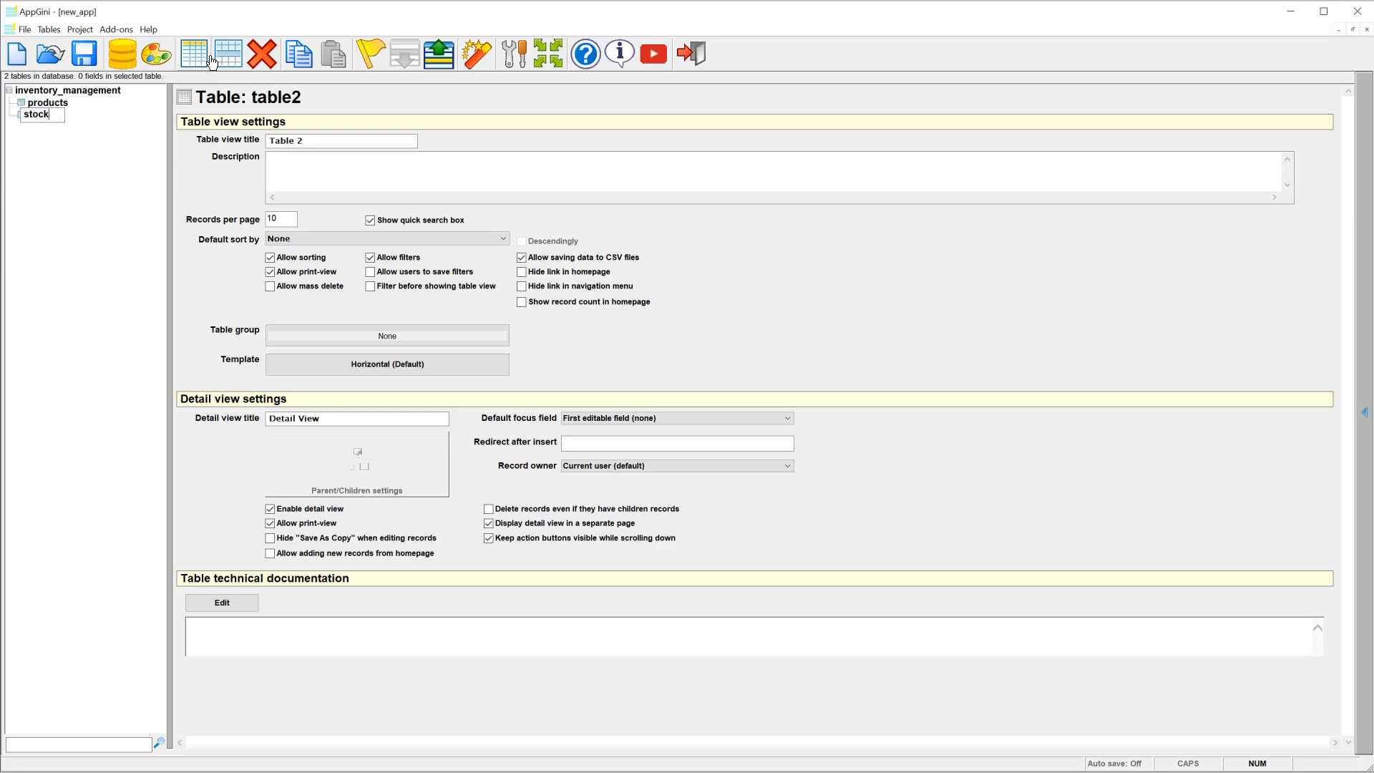
type("s_received")
key("Return")
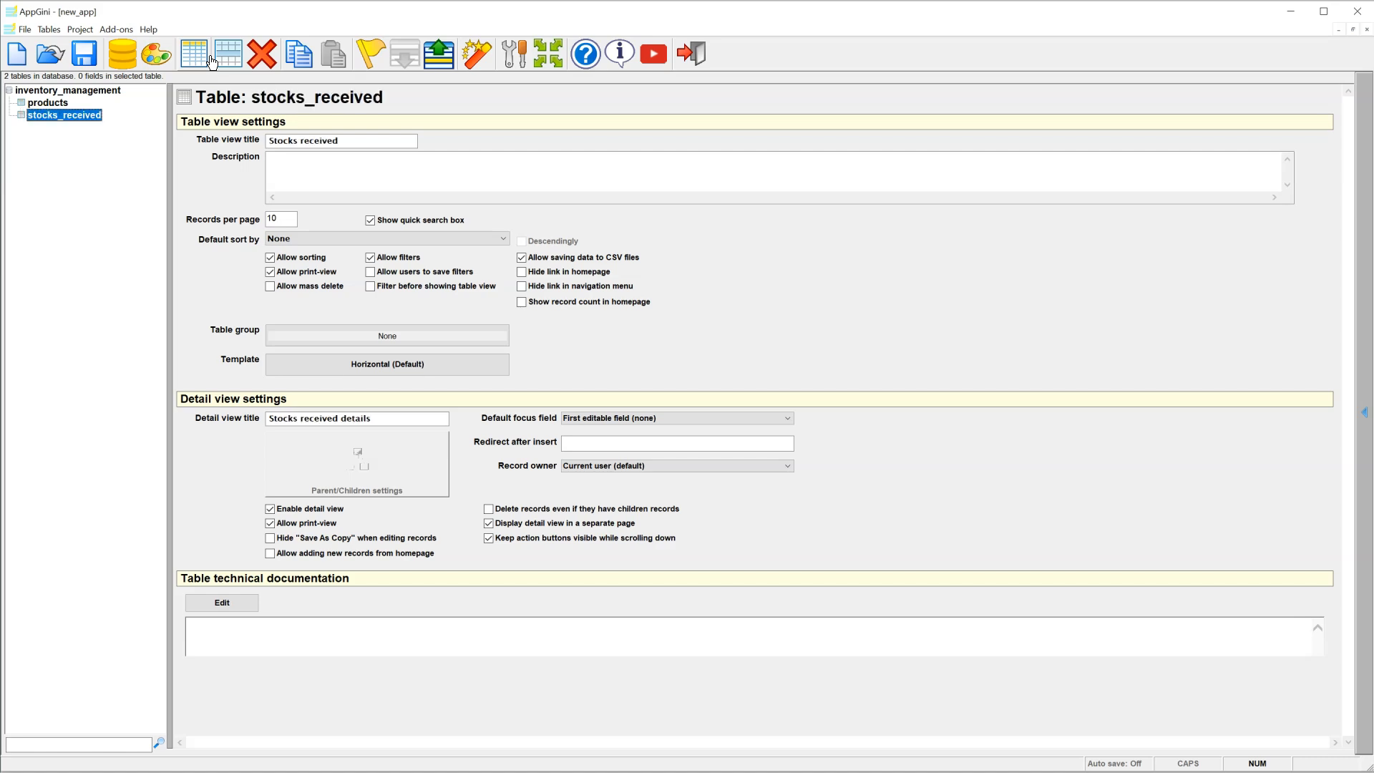
left_click(212, 61)
type("st")
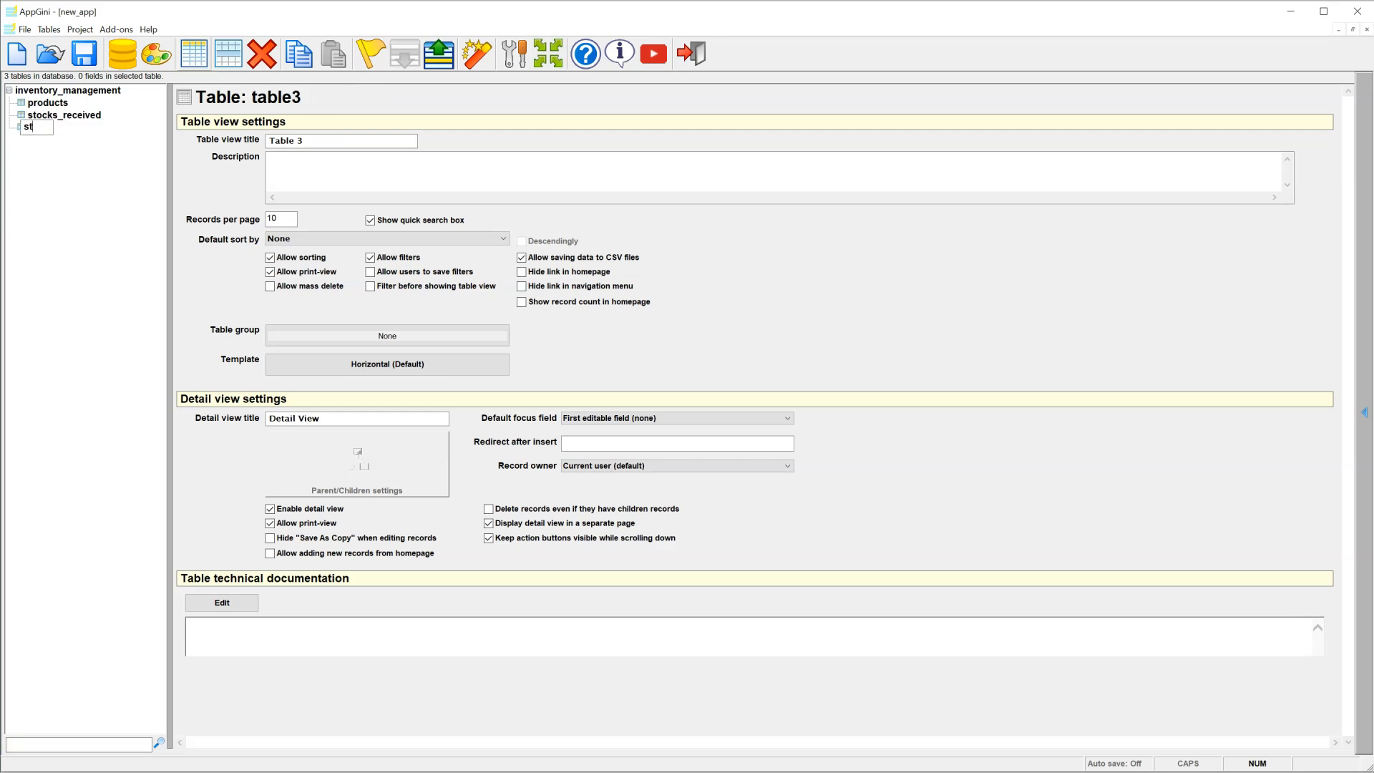
type("ocks_withdrawn")
key("Return")
Step: Give the products table fields name, description, SKU and stock_level
left_click(51, 105)
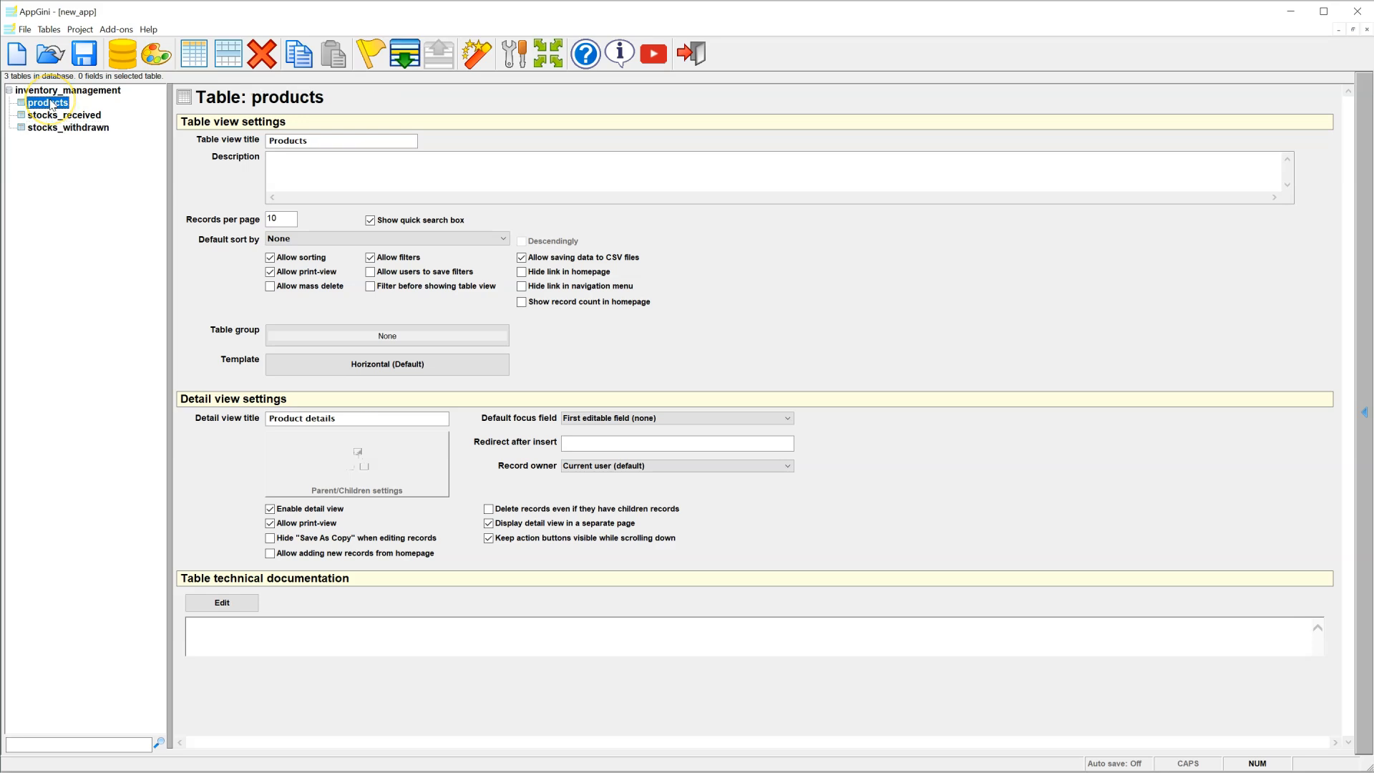
left_click(233, 63)
type("name")
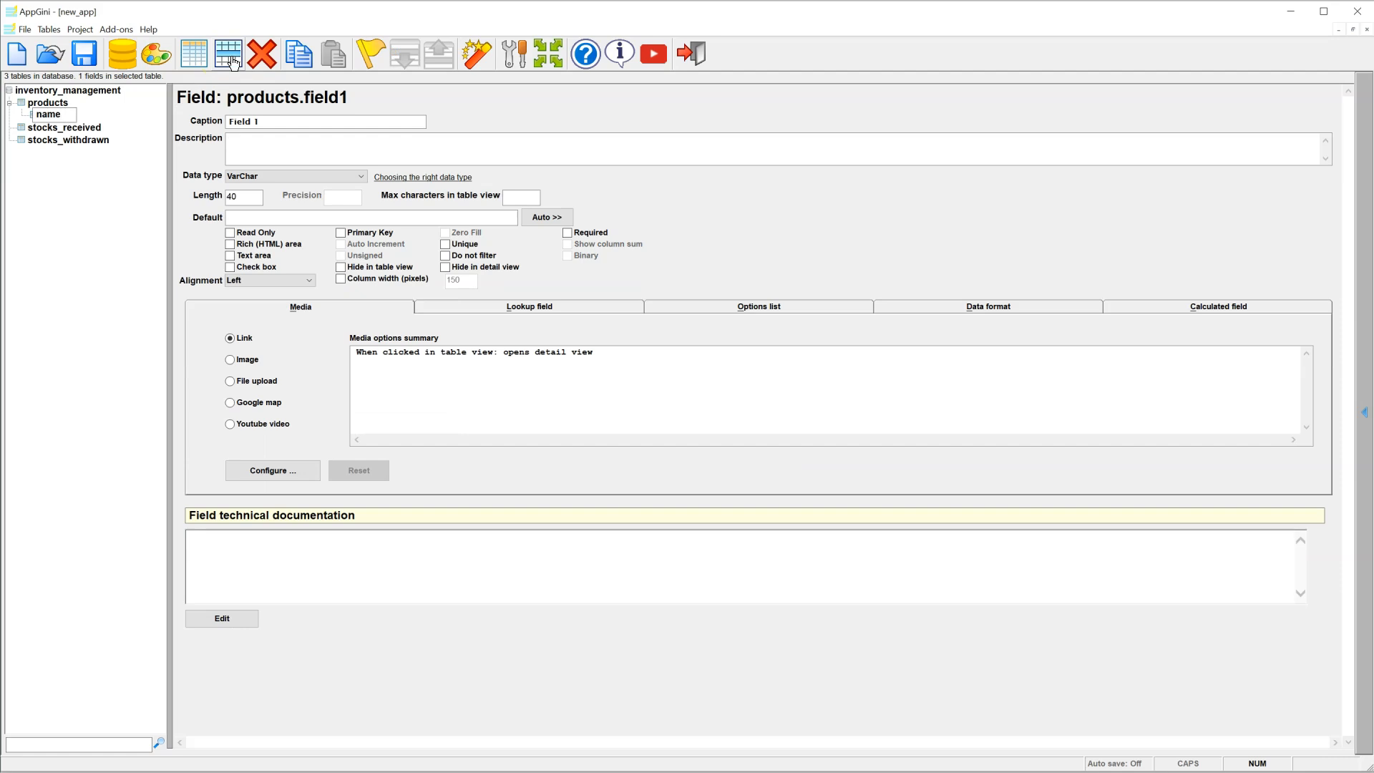
key("Return")
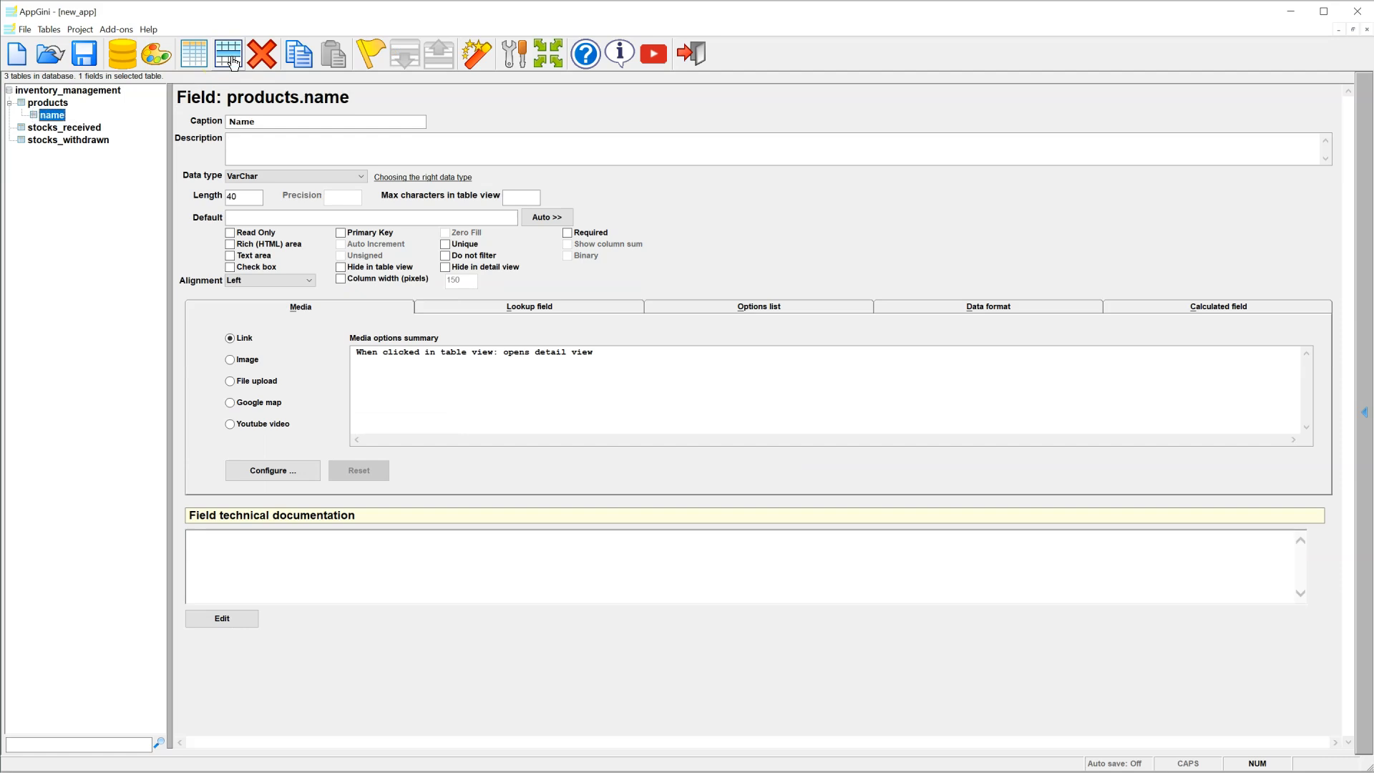
left_click(233, 63)
type("description")
key("Return")
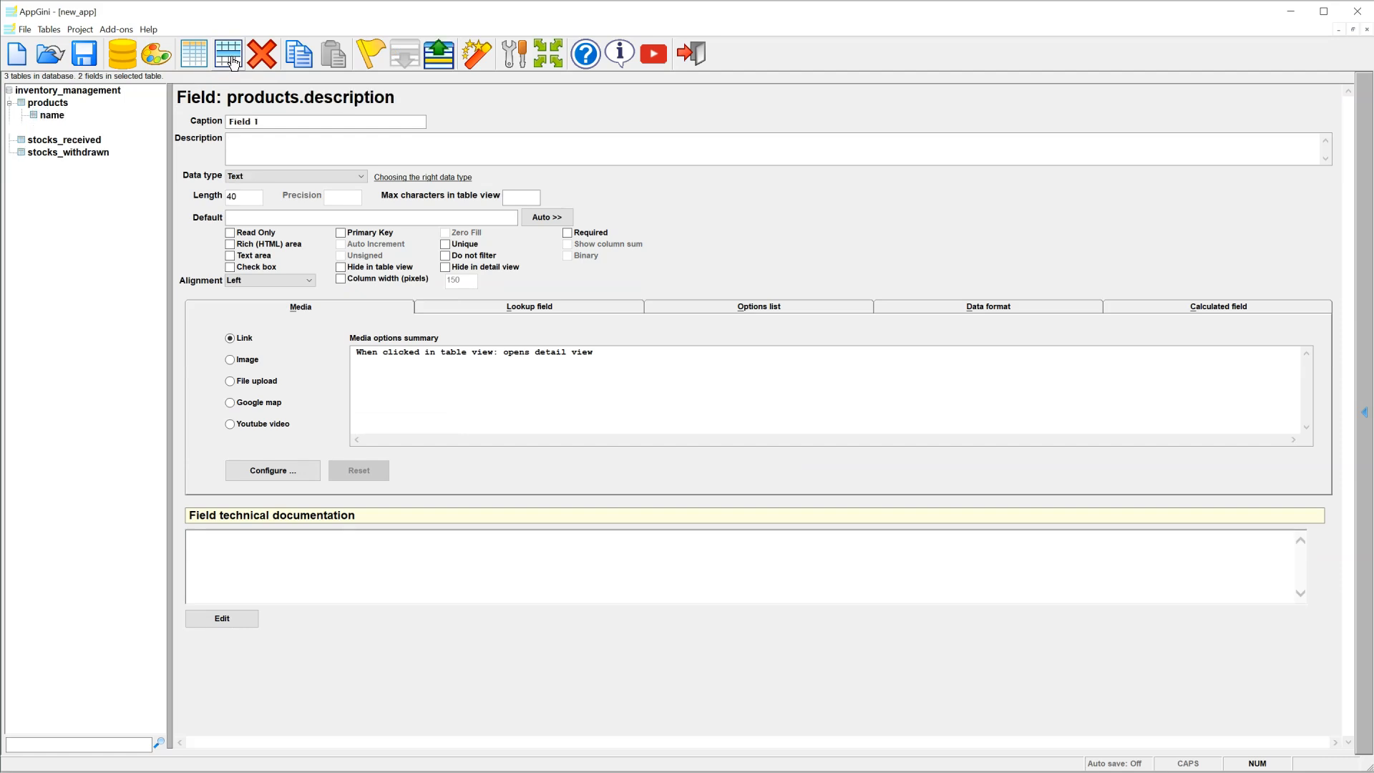
left_click(233, 63)
type("SKU")
key("Return")
left_click(232, 63)
type("stock_level")
key("Return")
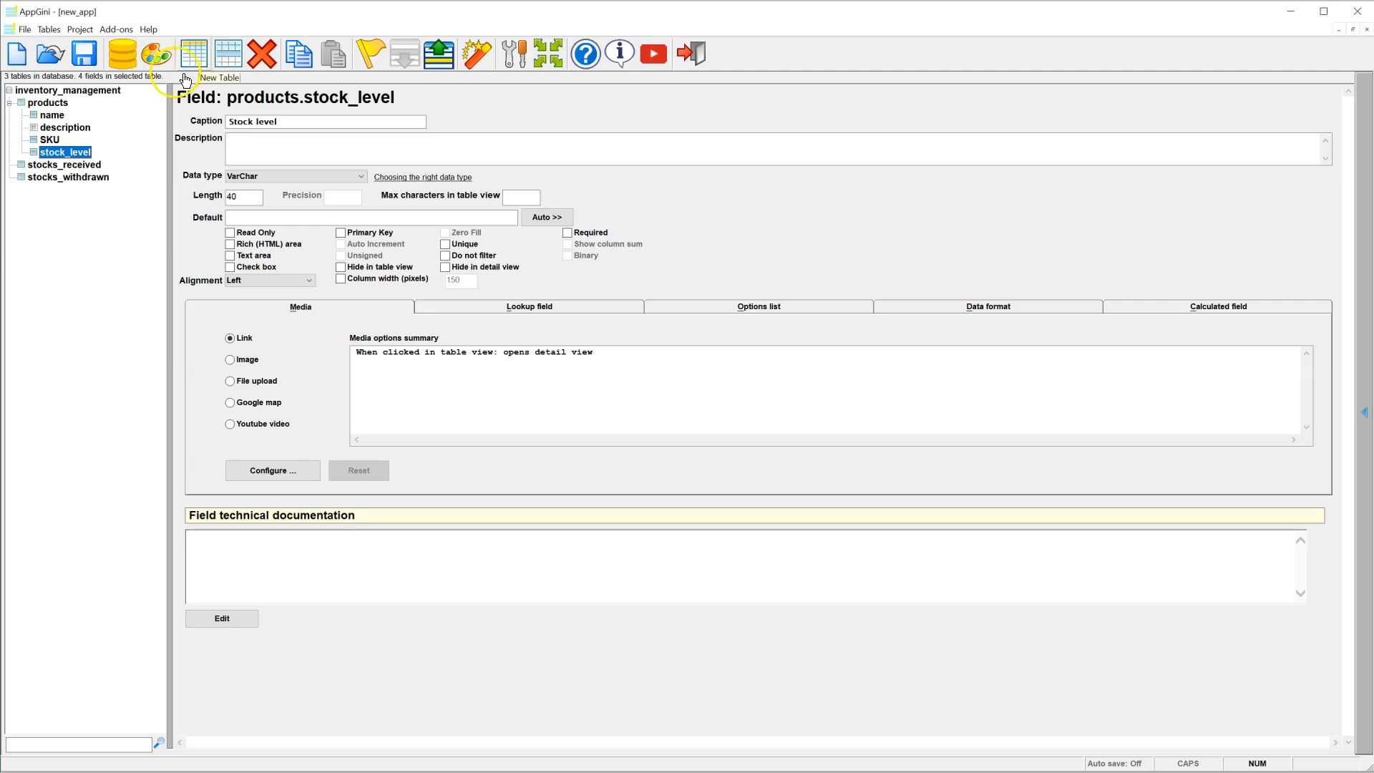
Step: Set the name field's length to 100 and make SKU a 50-character primary key
left_click(58, 118)
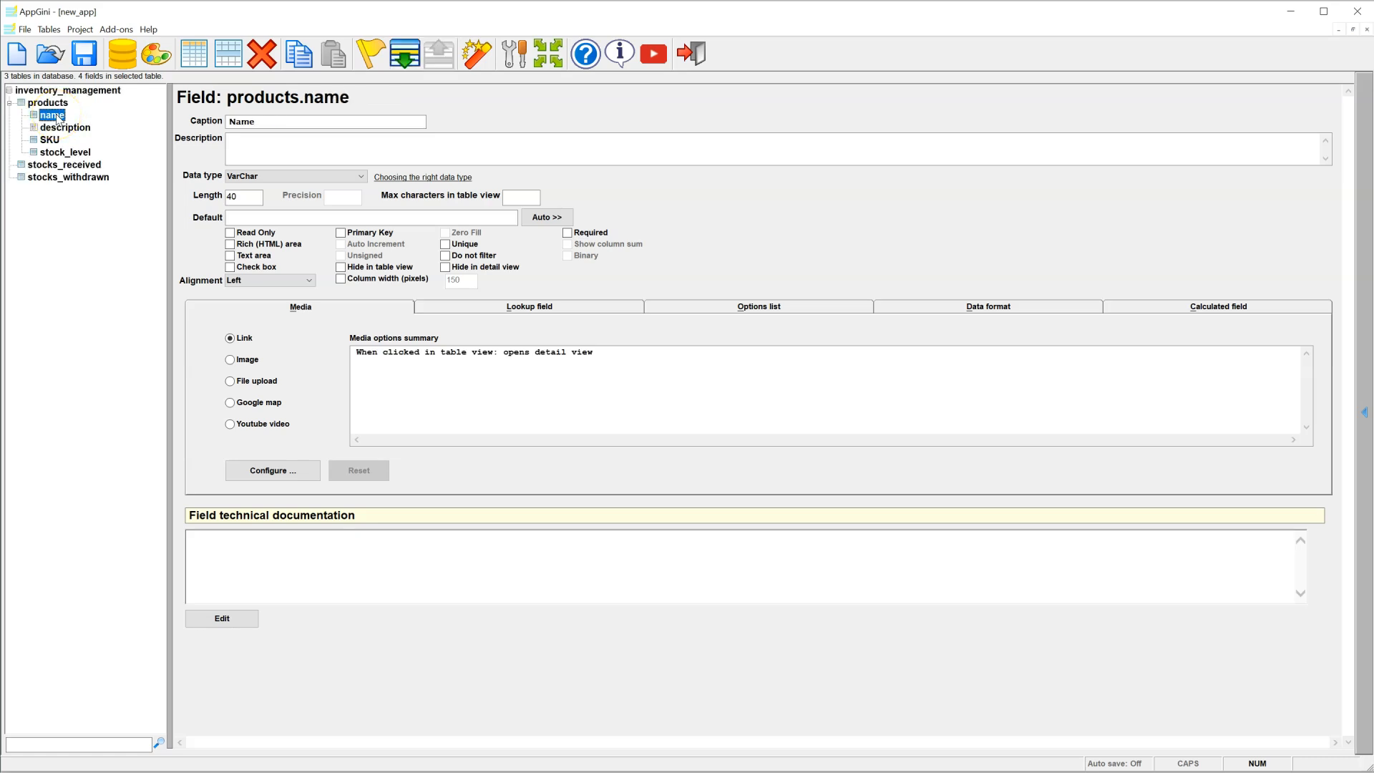
double_click(246, 196)
type("100")
left_click(75, 129)
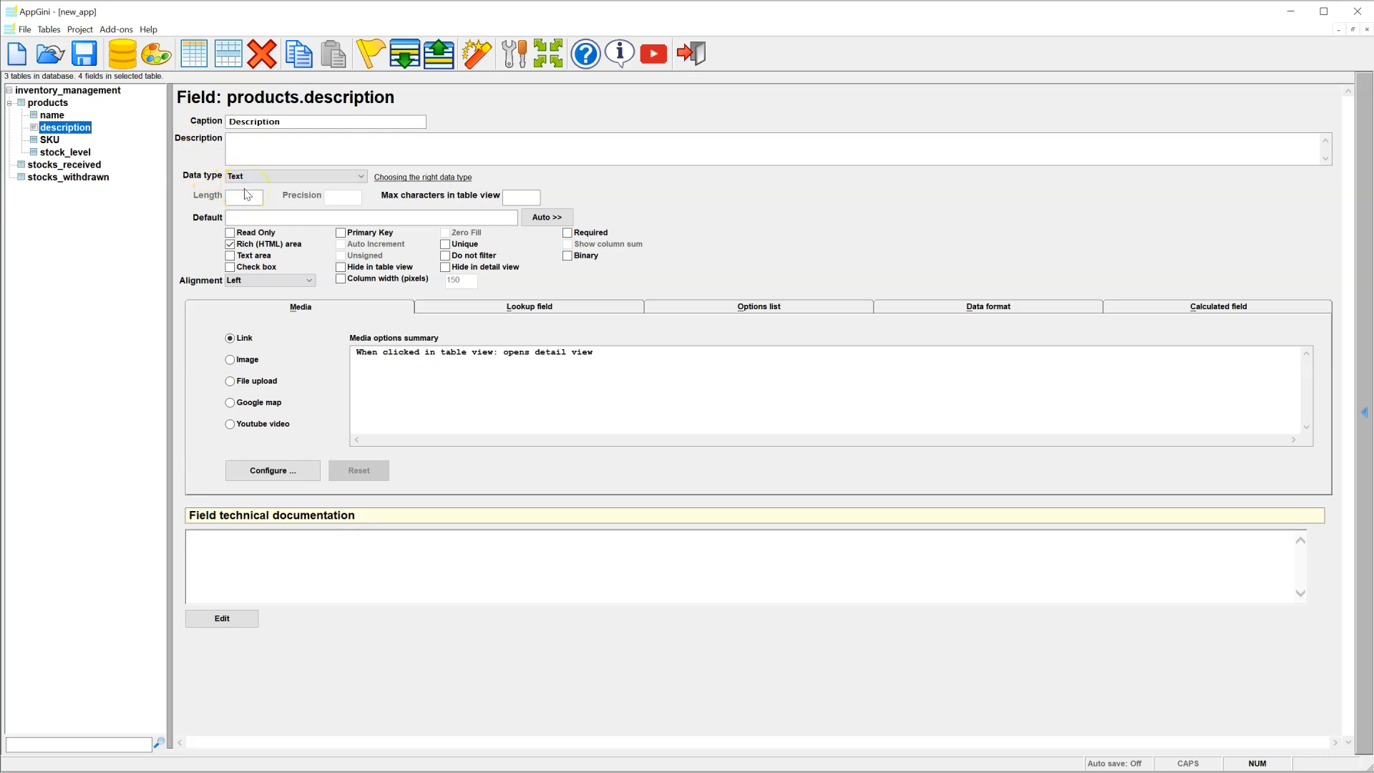
left_click(52, 141)
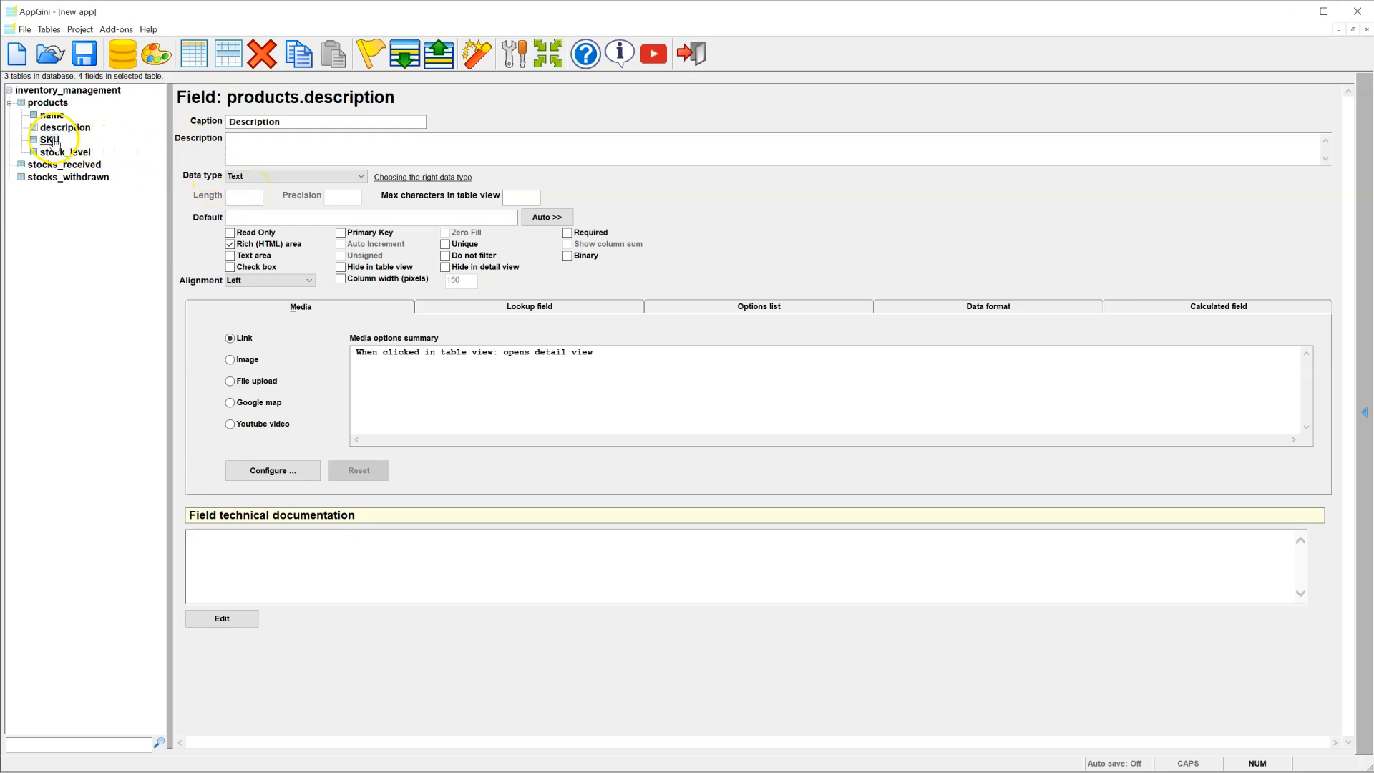
double_click(244, 201)
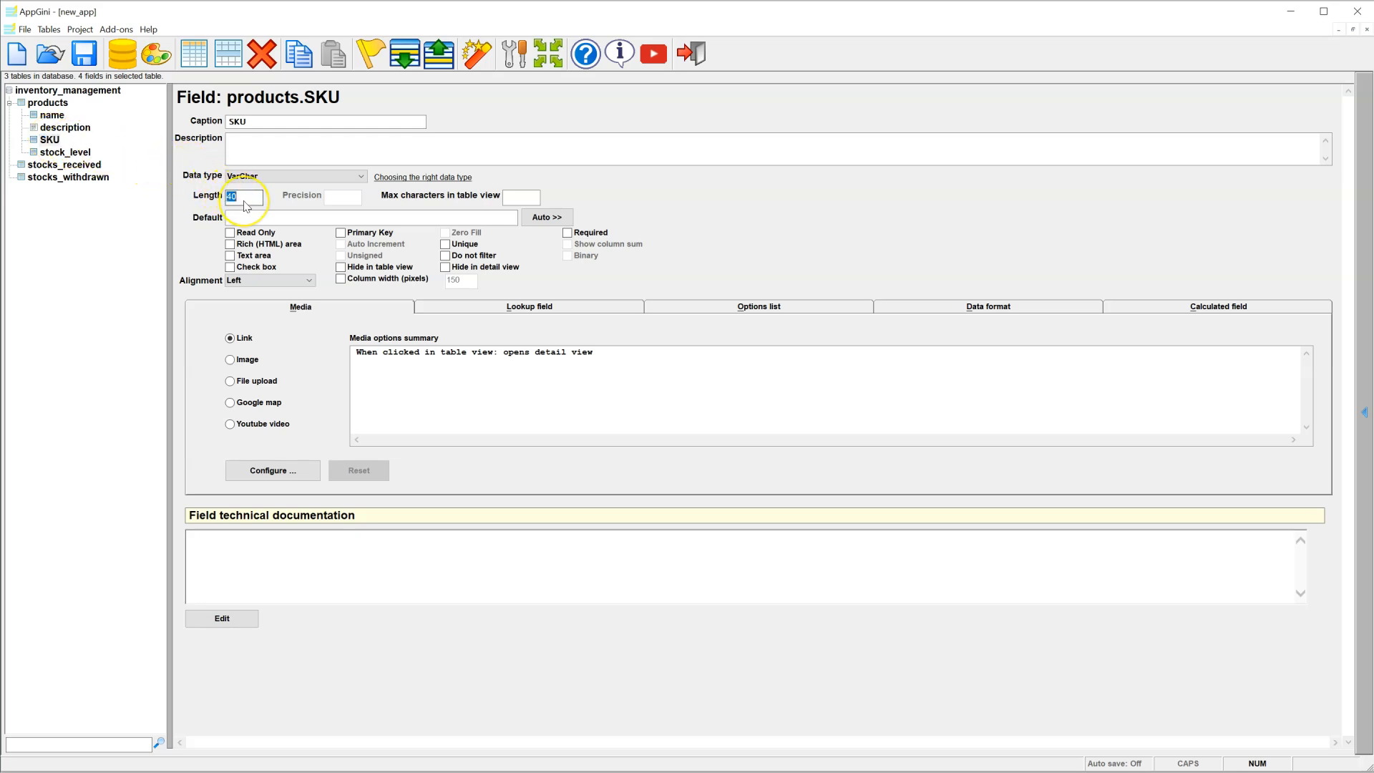
type("50")
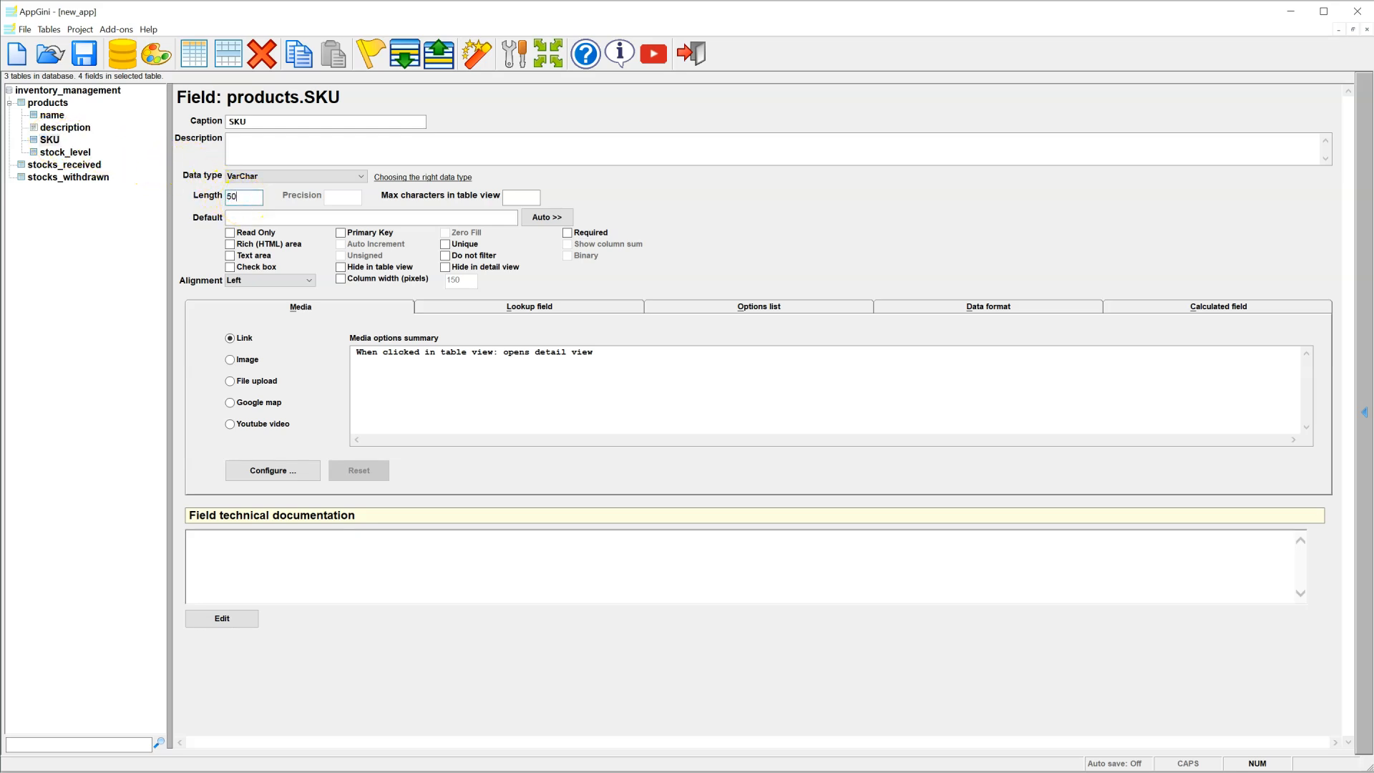
left_click(341, 233)
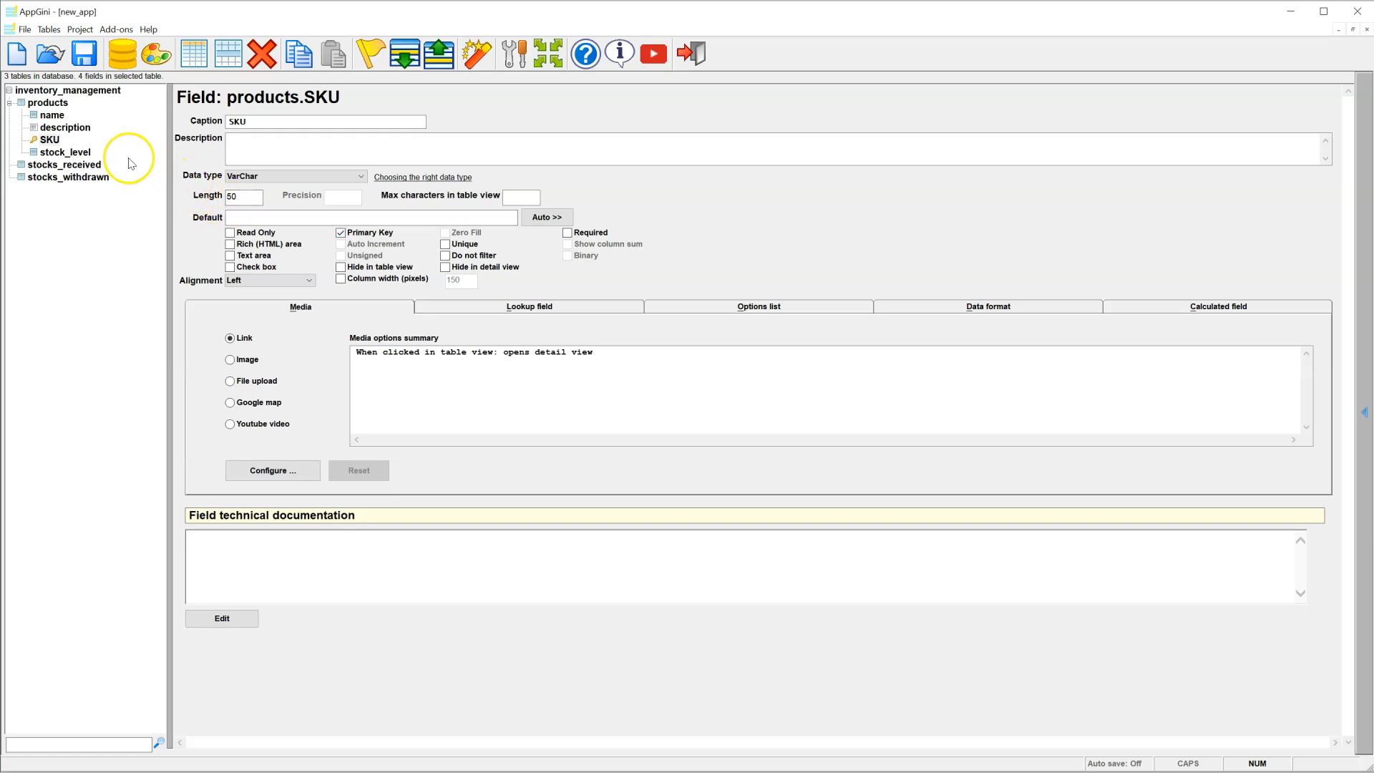
Step: Change stock_level's data type to Integer
left_click(80, 152)
left_click(241, 177)
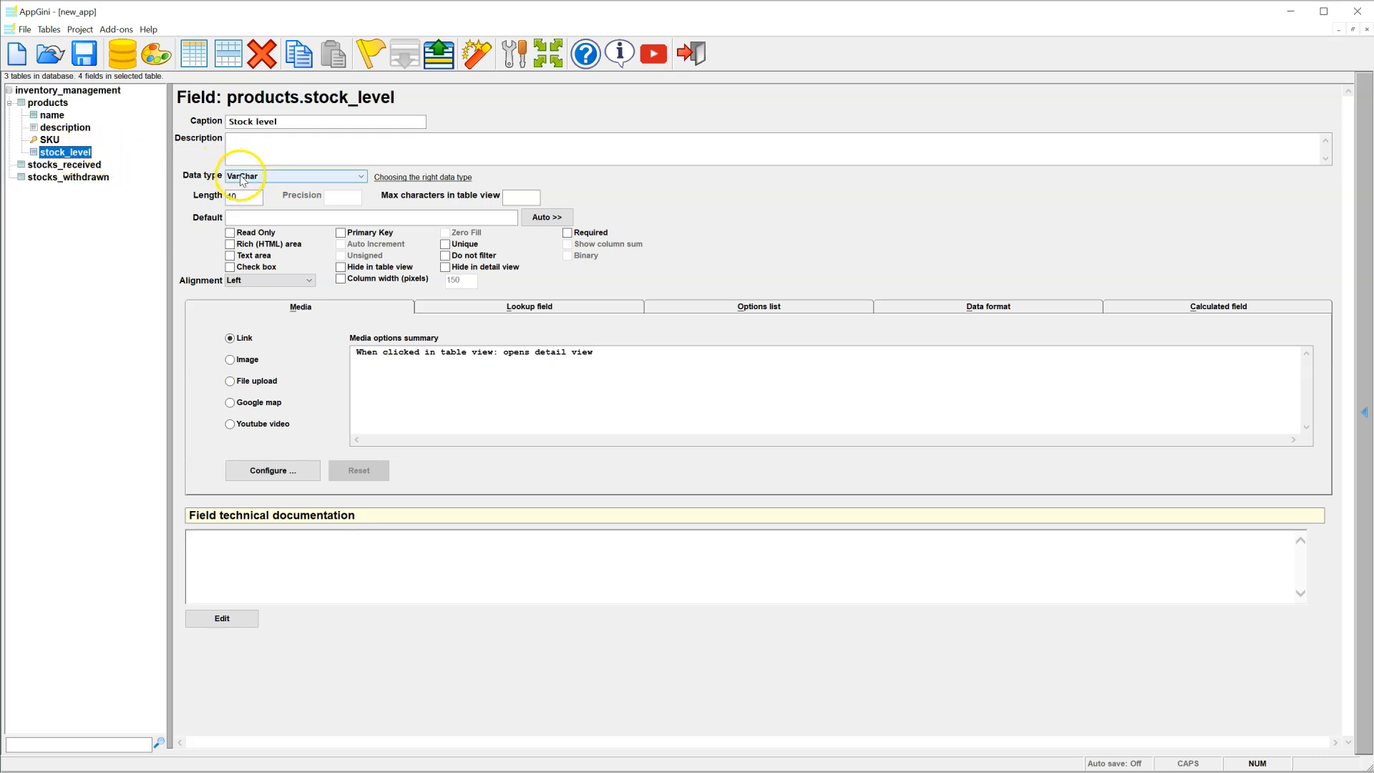
left_click(244, 215)
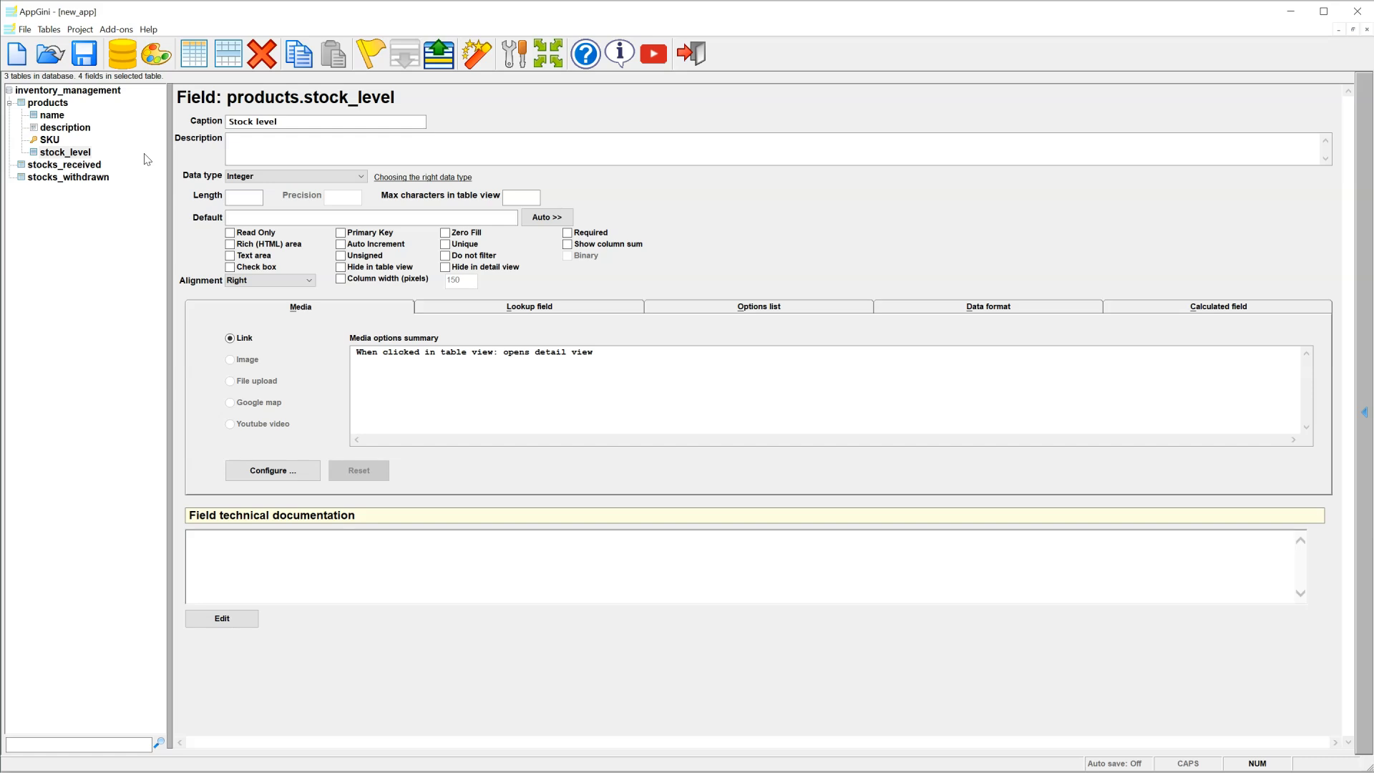
Step: Add SKU, quantity_received, date_received and person_received fields to stocks_received
left_click(97, 171)
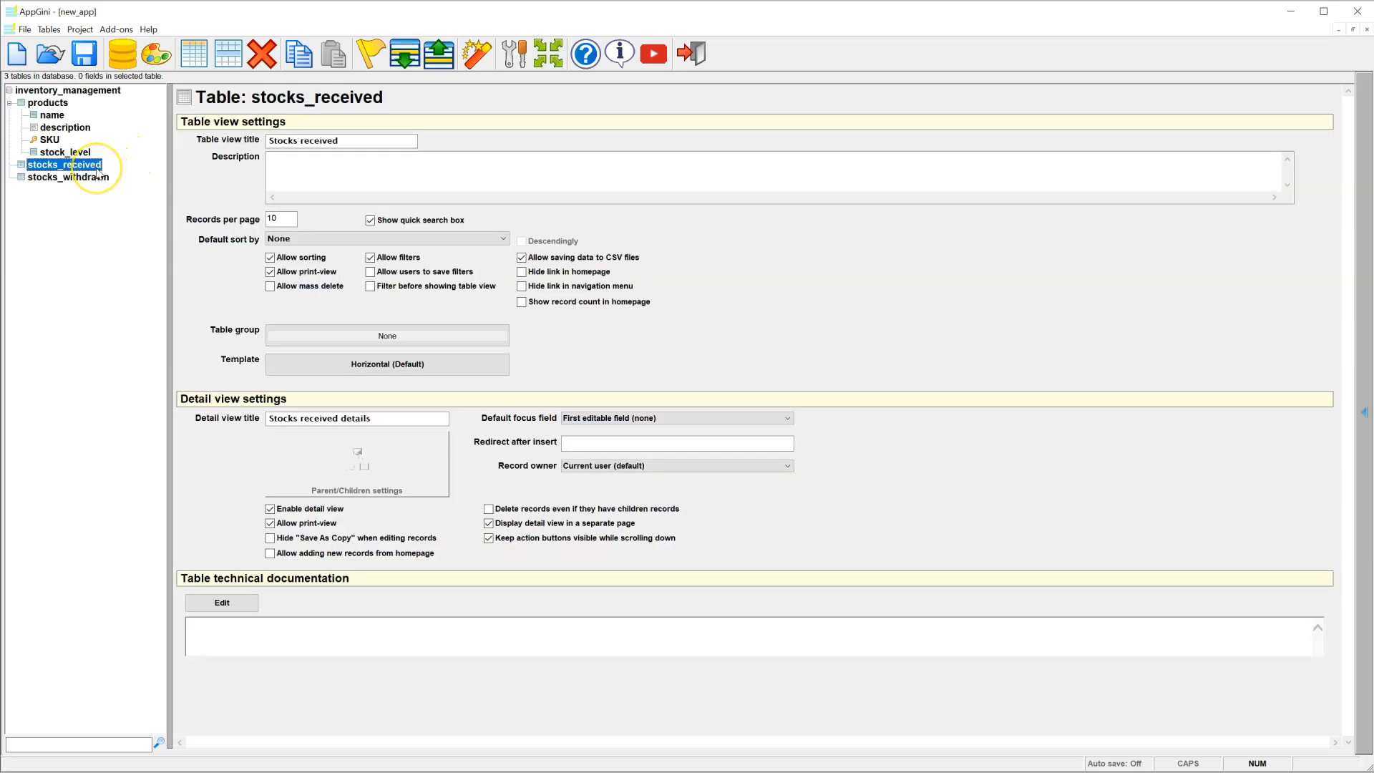
left_click(229, 54)
type("SKU")
key("Return")
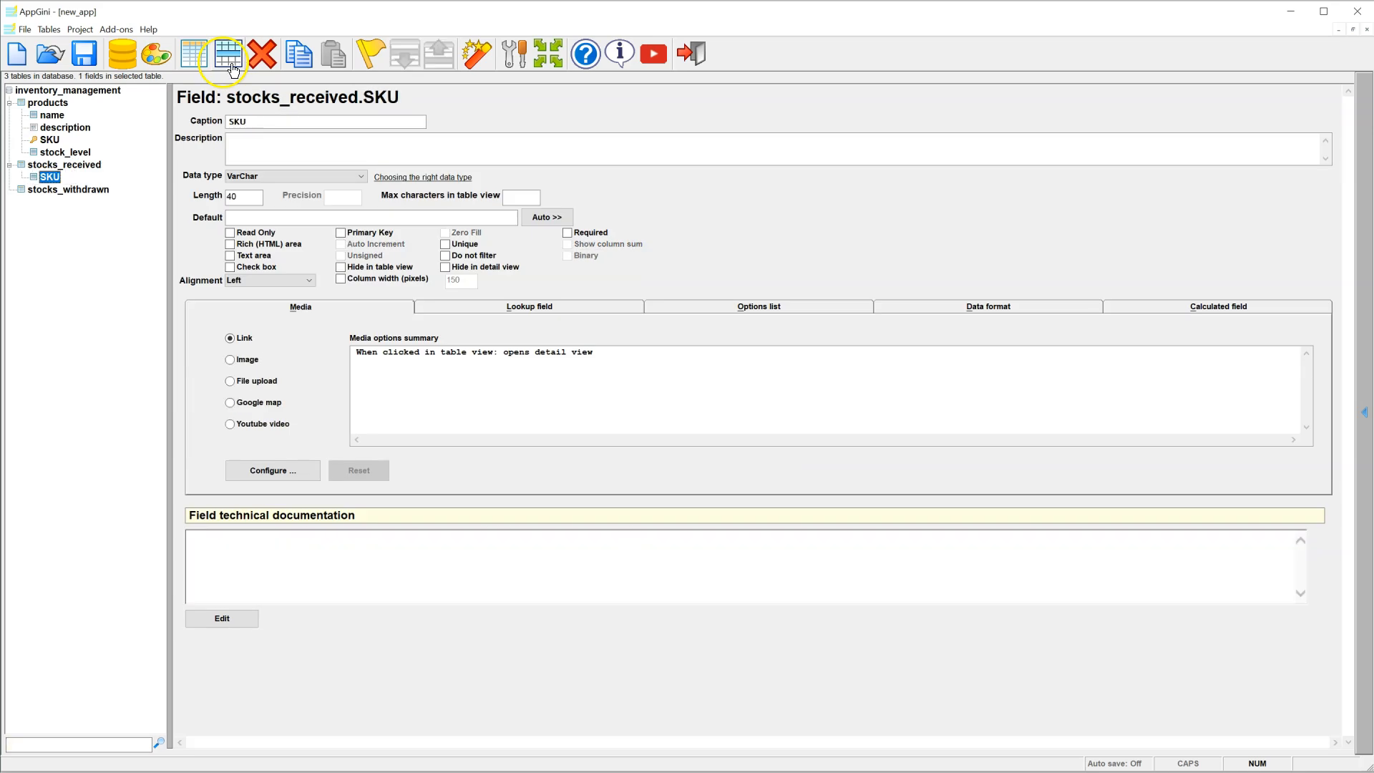
left_click(229, 55)
type("quantity_received")
key("Return")
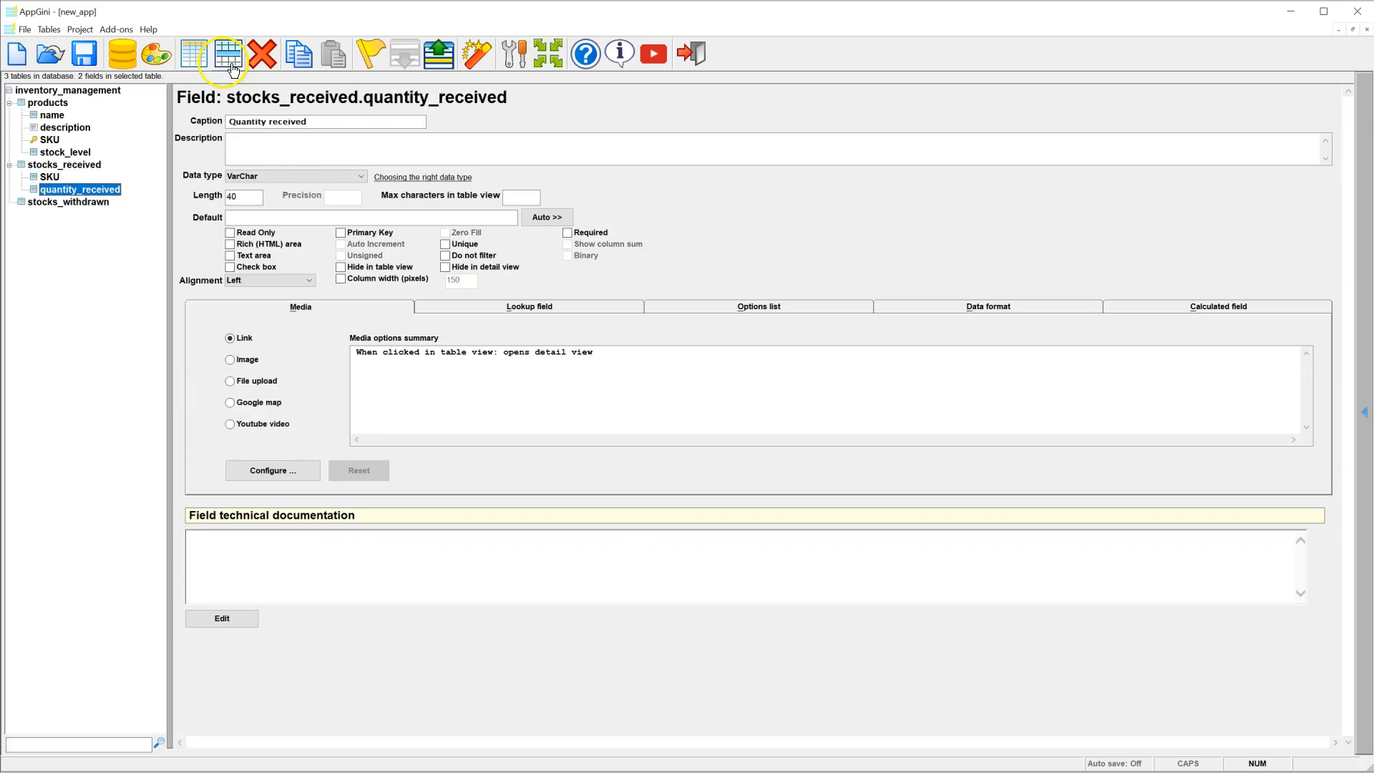
left_click(232, 66)
type("date_")
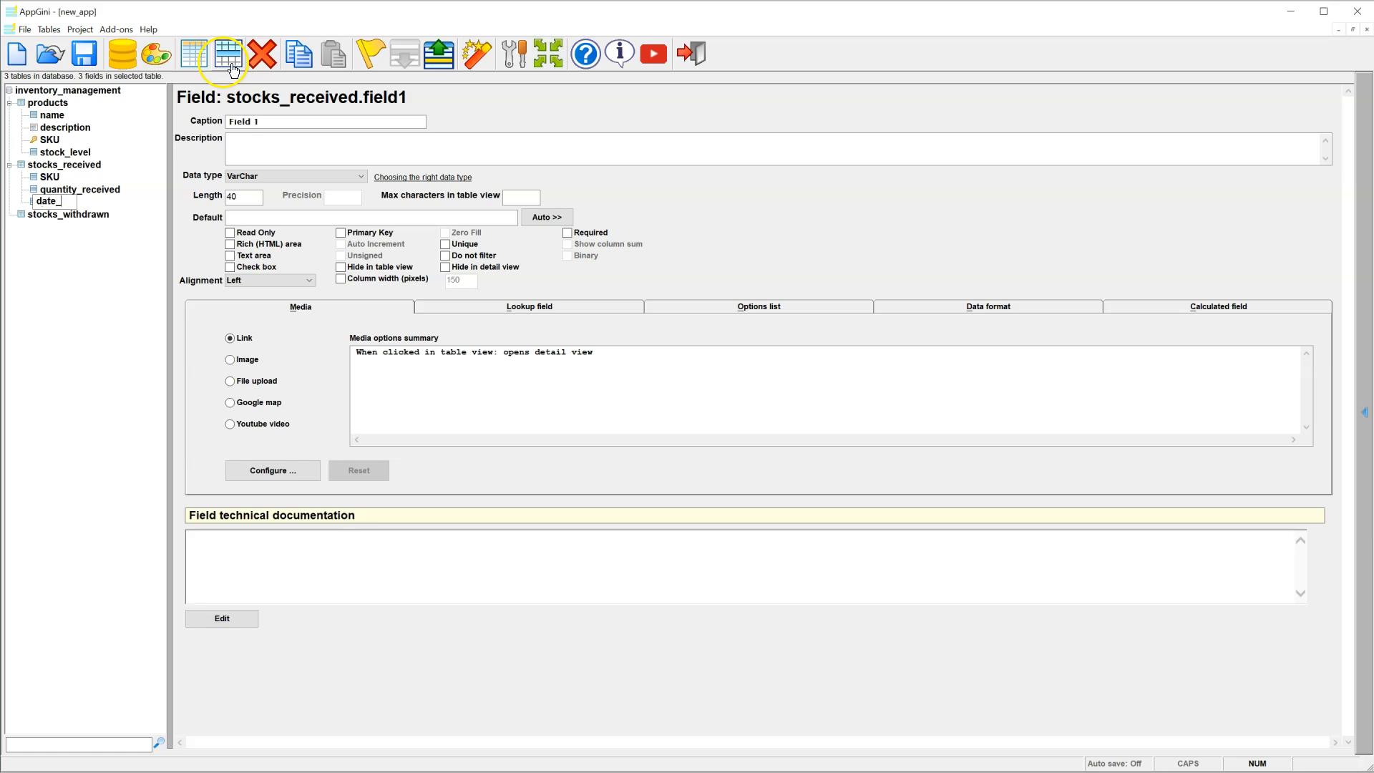
type("received")
key("Return")
left_click(232, 66)
type("person")
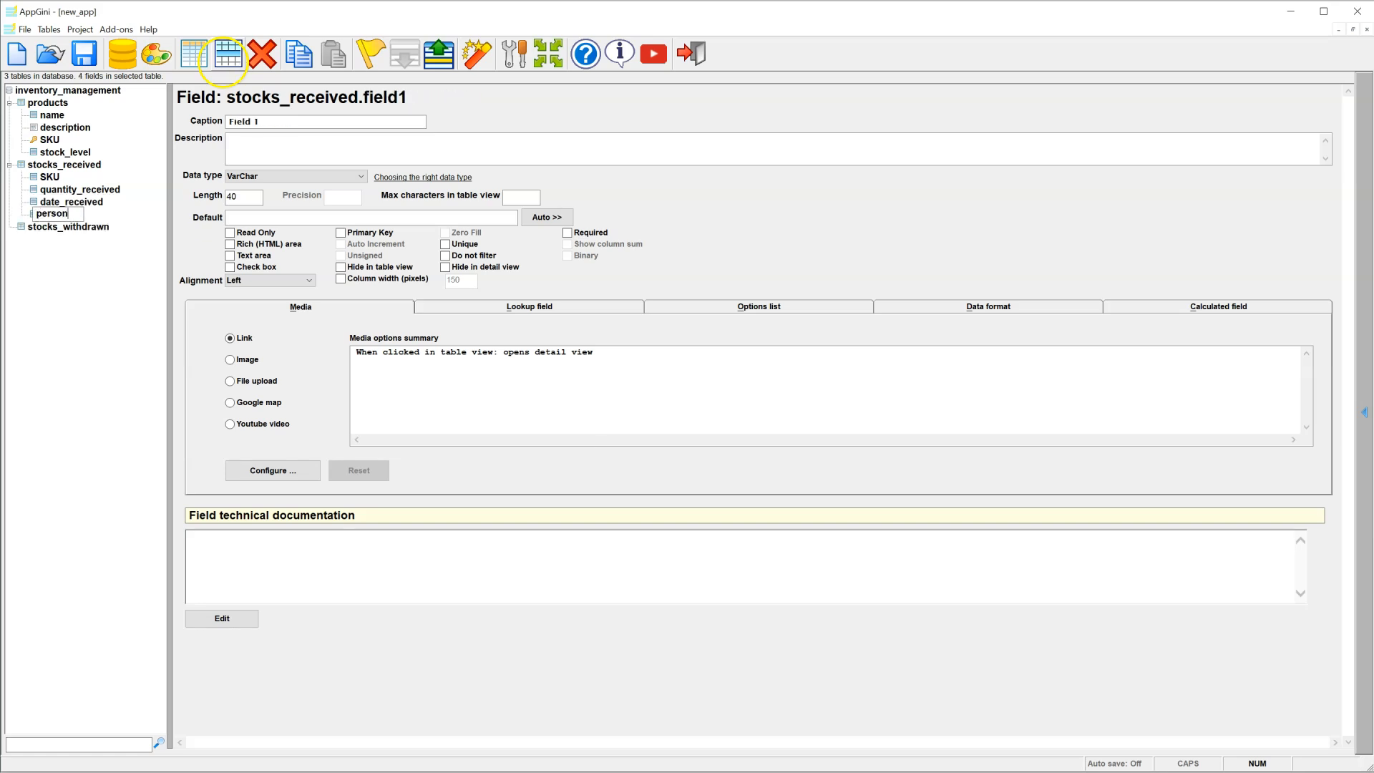
type("_received")
key("Return")
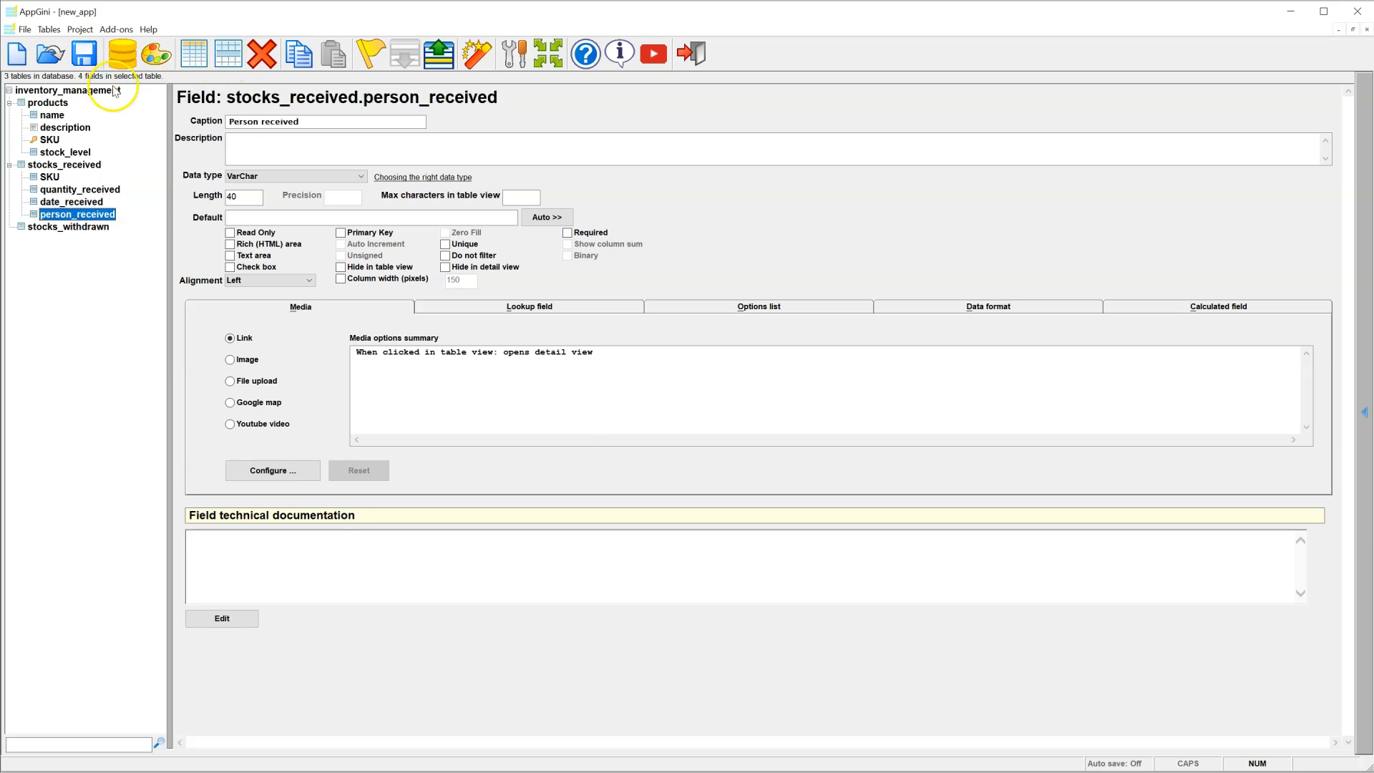
Step: Make SKU a required lookup of the products table showing the products SKU as caption
left_click(48, 177)
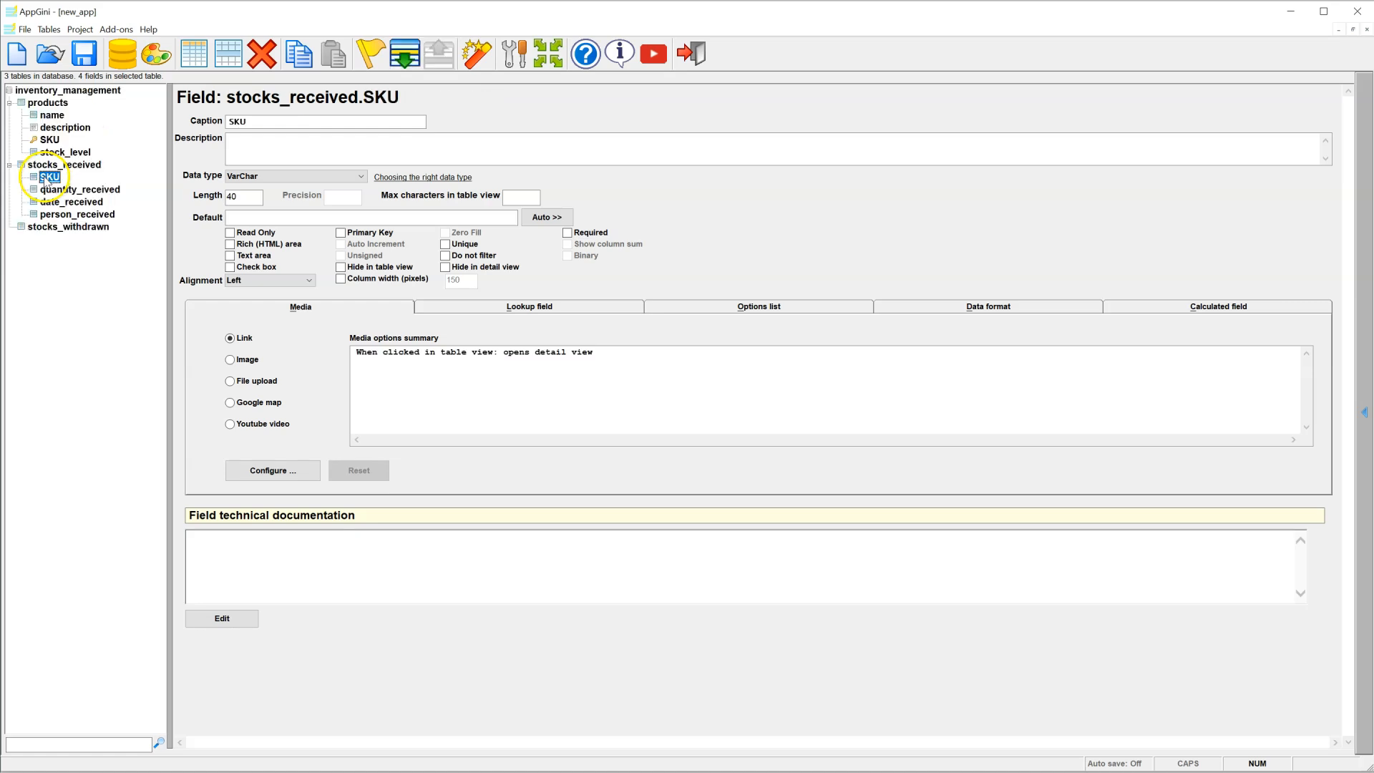
left_click(430, 308)
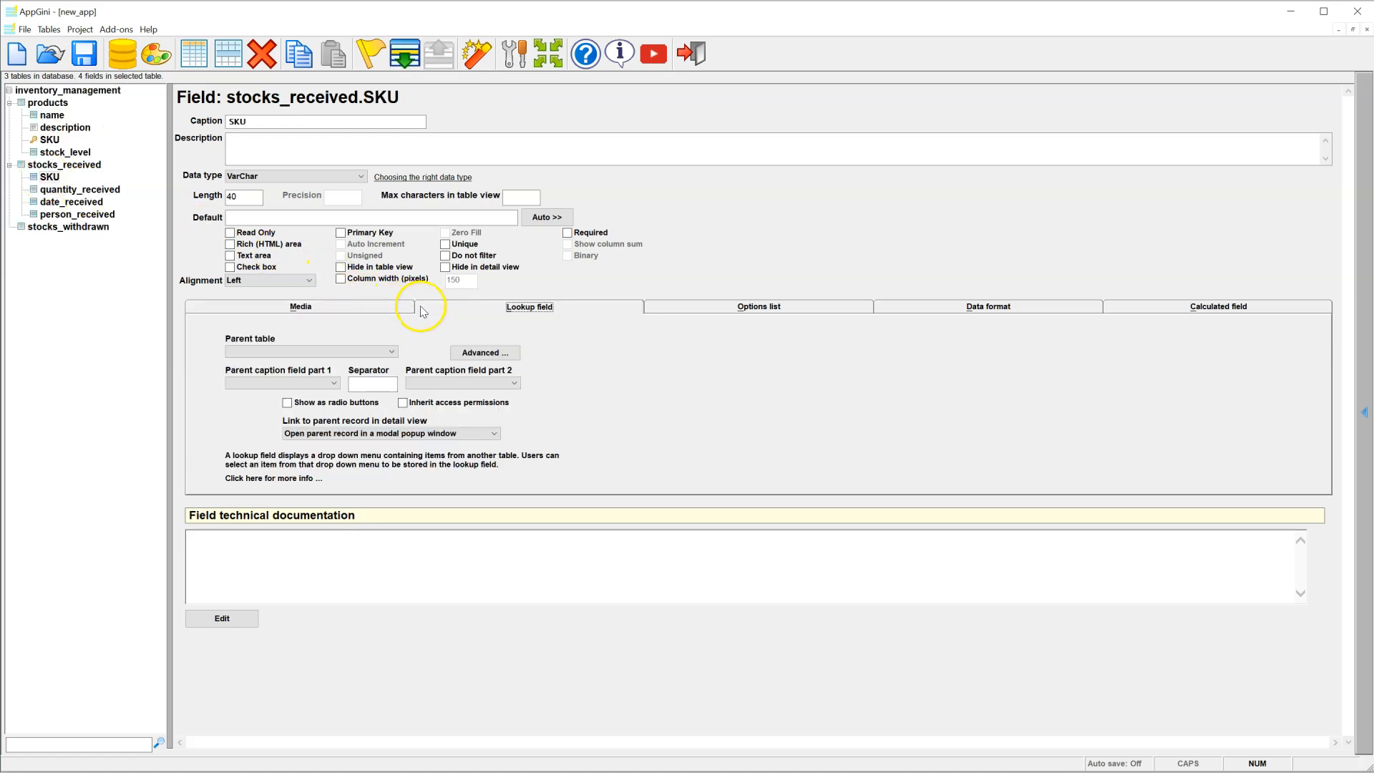
left_click(337, 352)
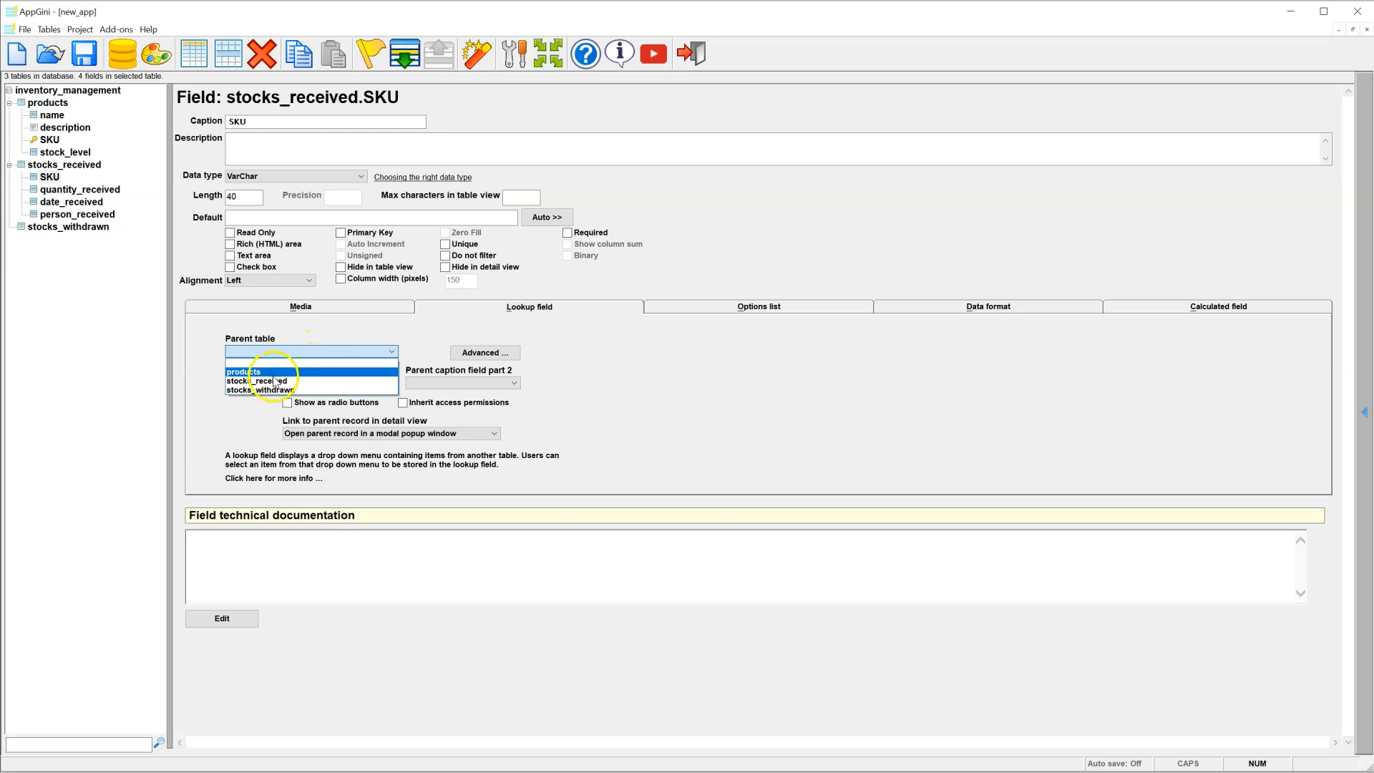
left_click(274, 371)
left_click(287, 383)
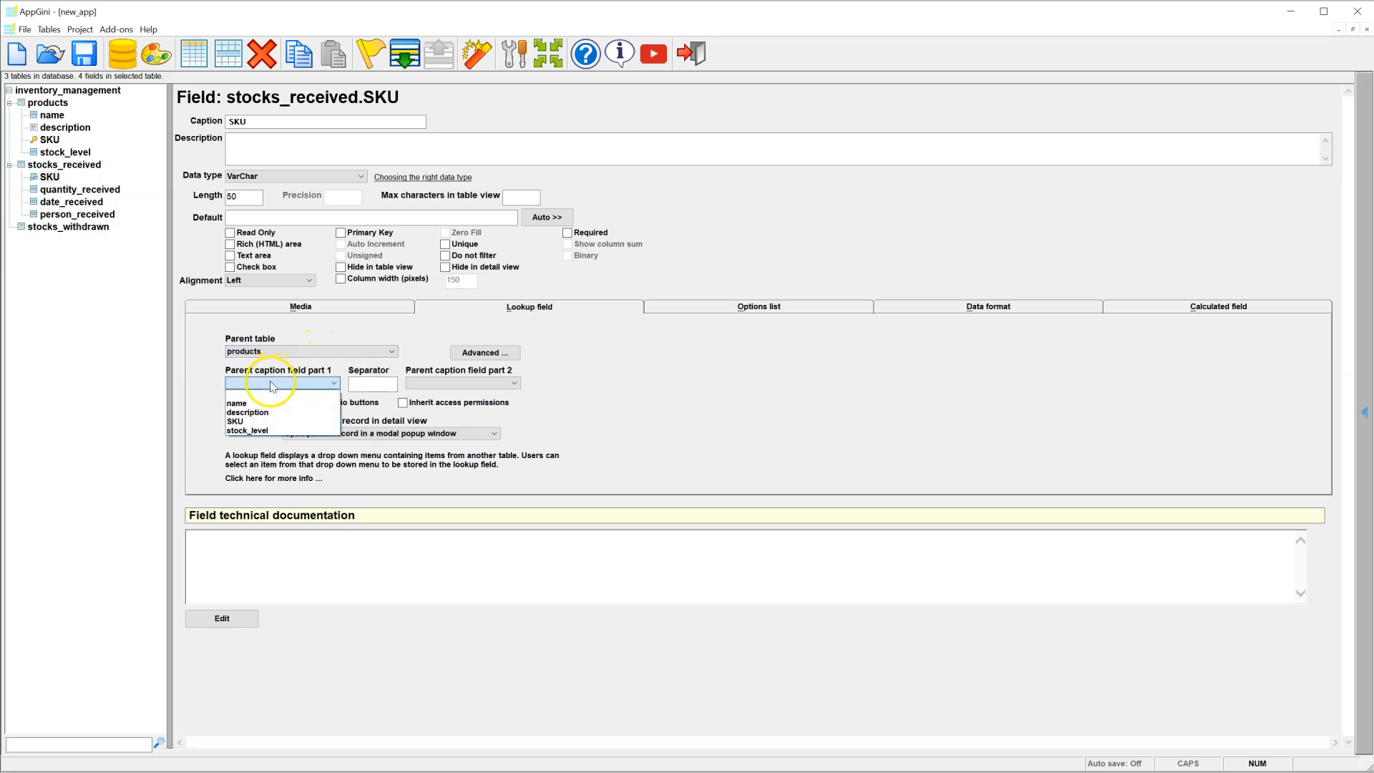
left_click(251, 421)
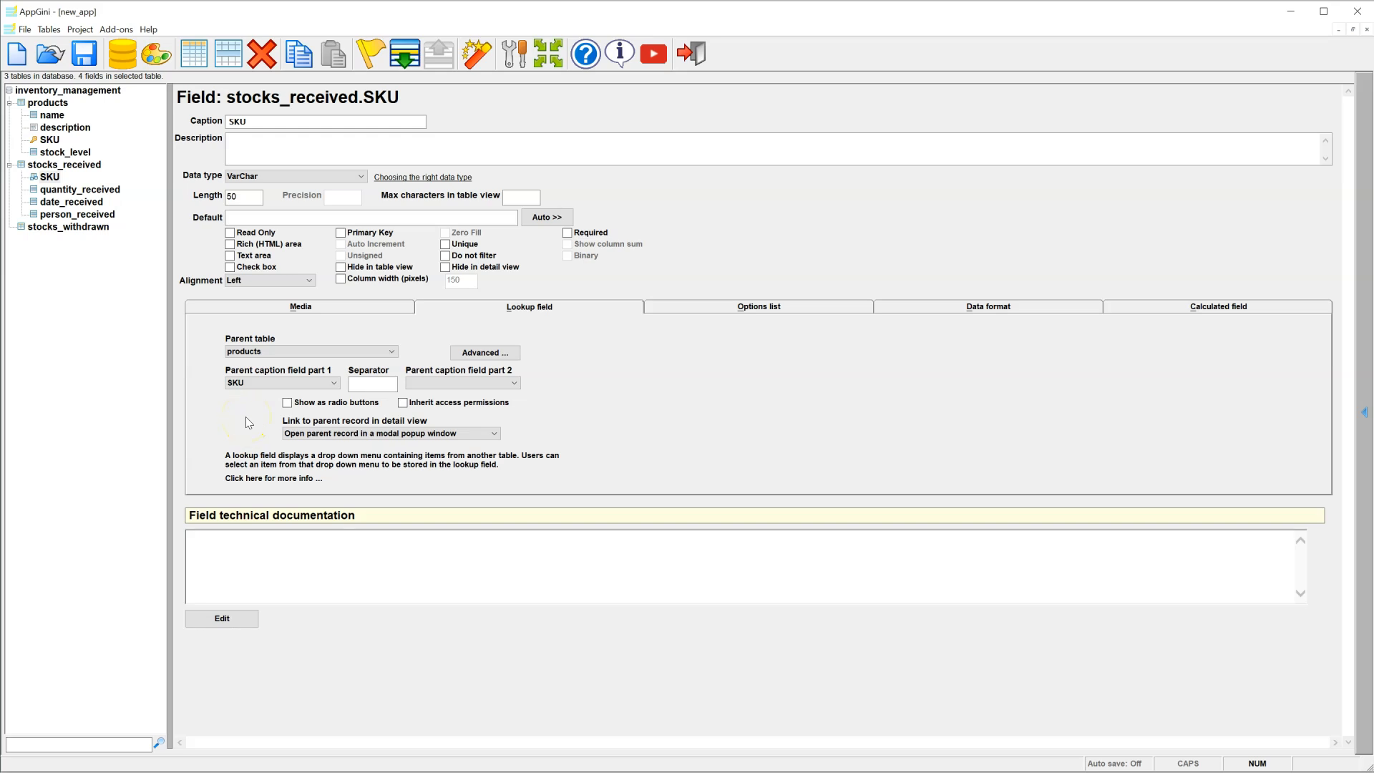
left_click(566, 234)
Step: Make quantity_received an unsigned Integer field
left_click(110, 190)
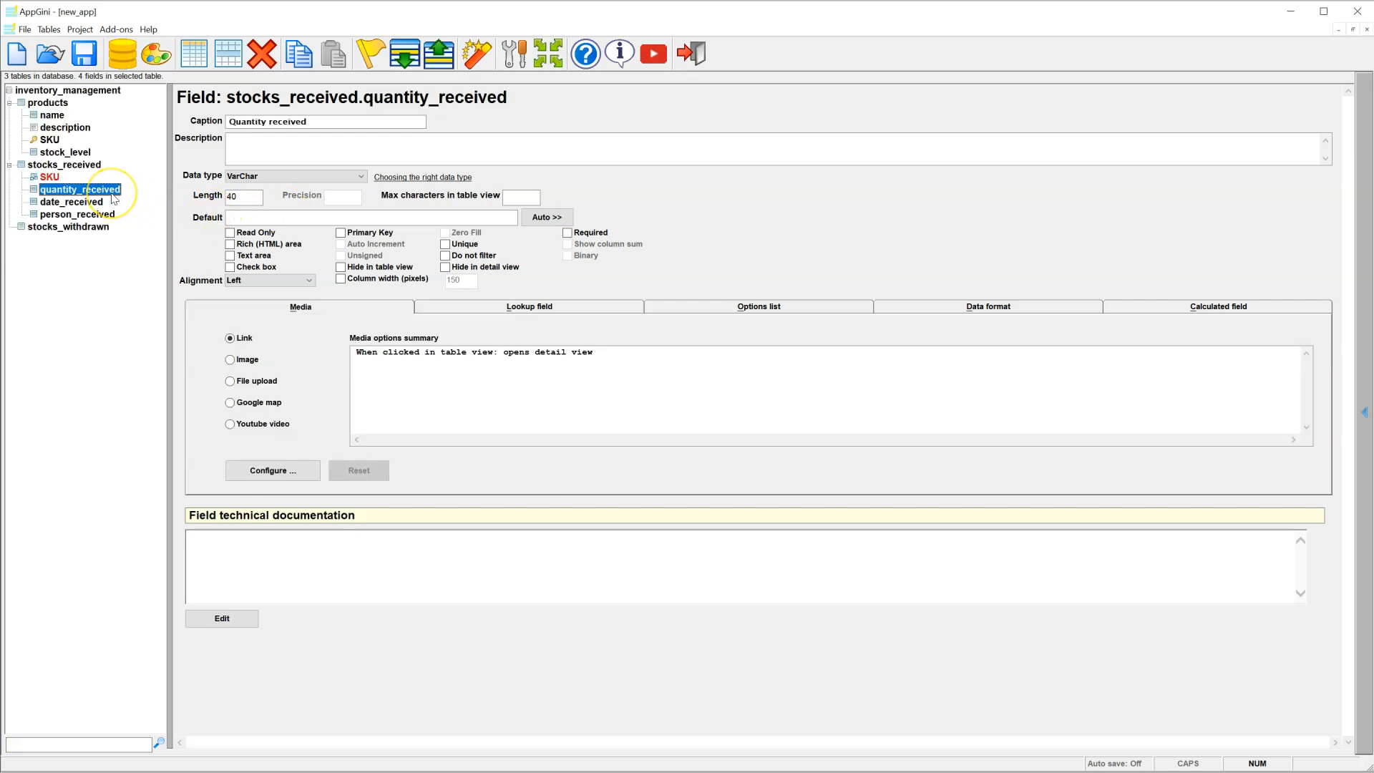
left_click(272, 177)
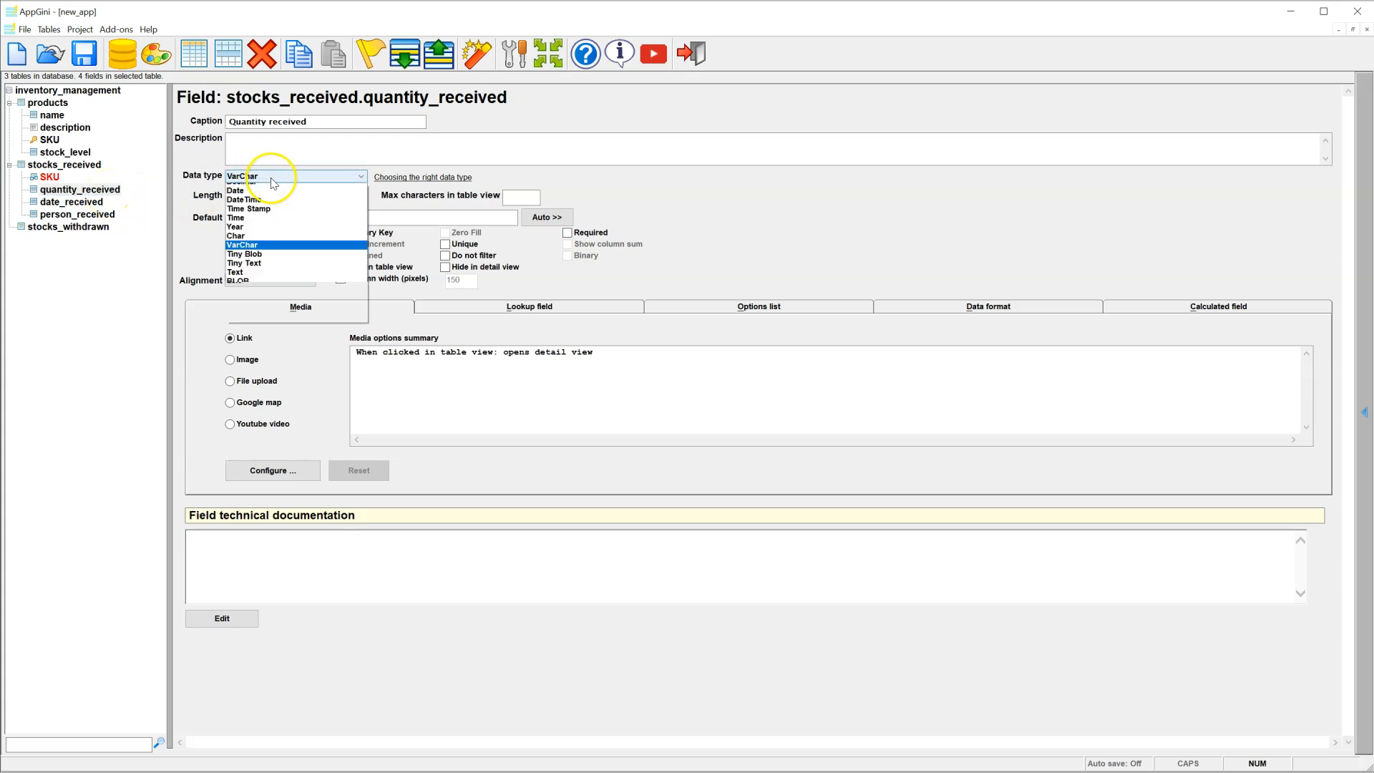
left_click(265, 215)
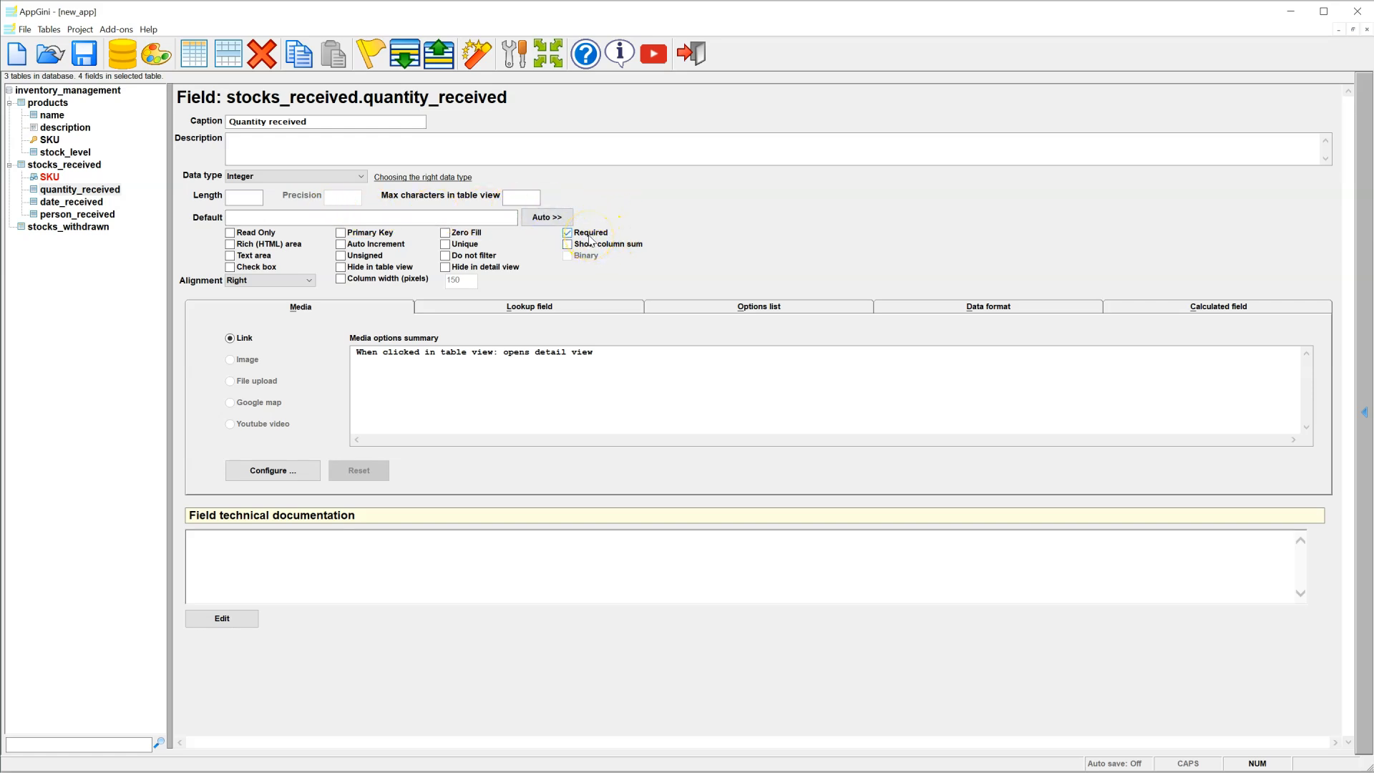
left_click(371, 258)
Step: Make date_received a required DateTime field
left_click(72, 202)
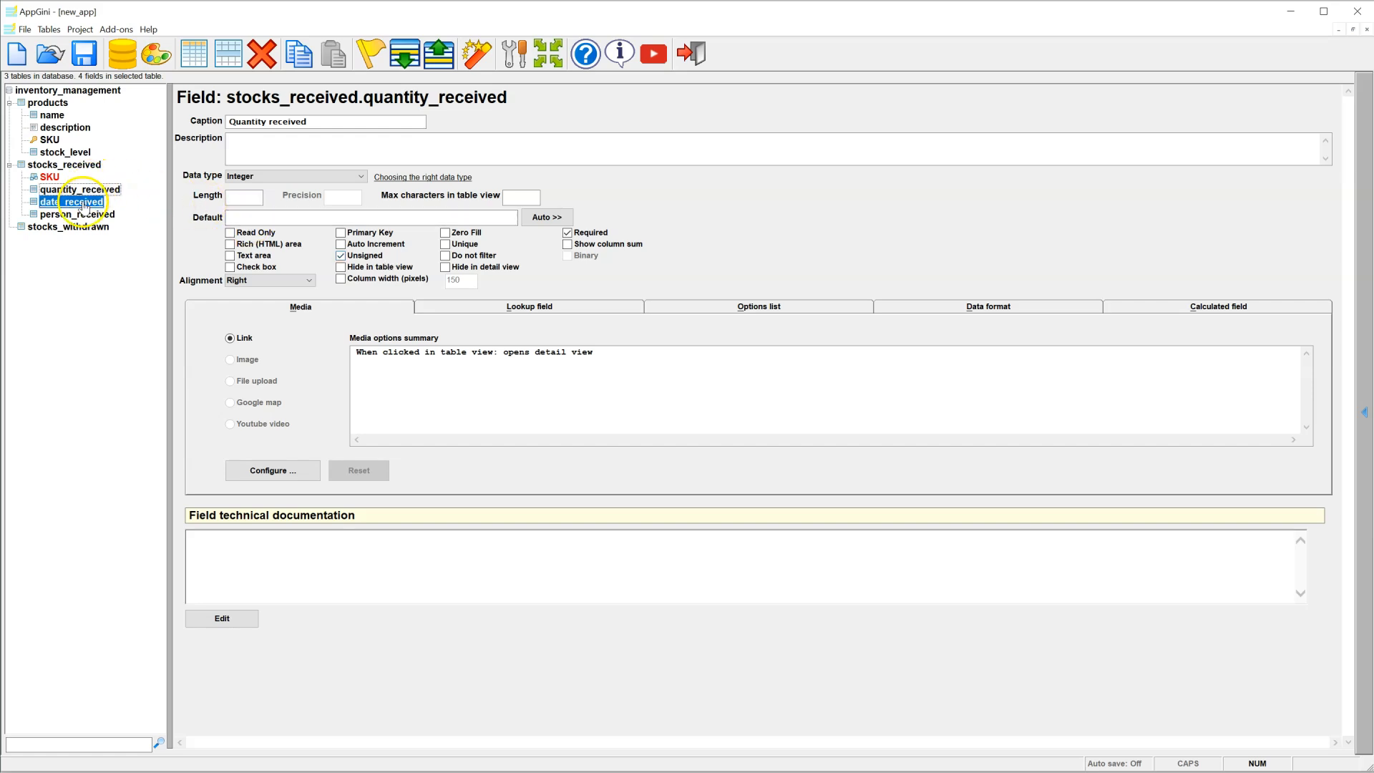
left_click(269, 177)
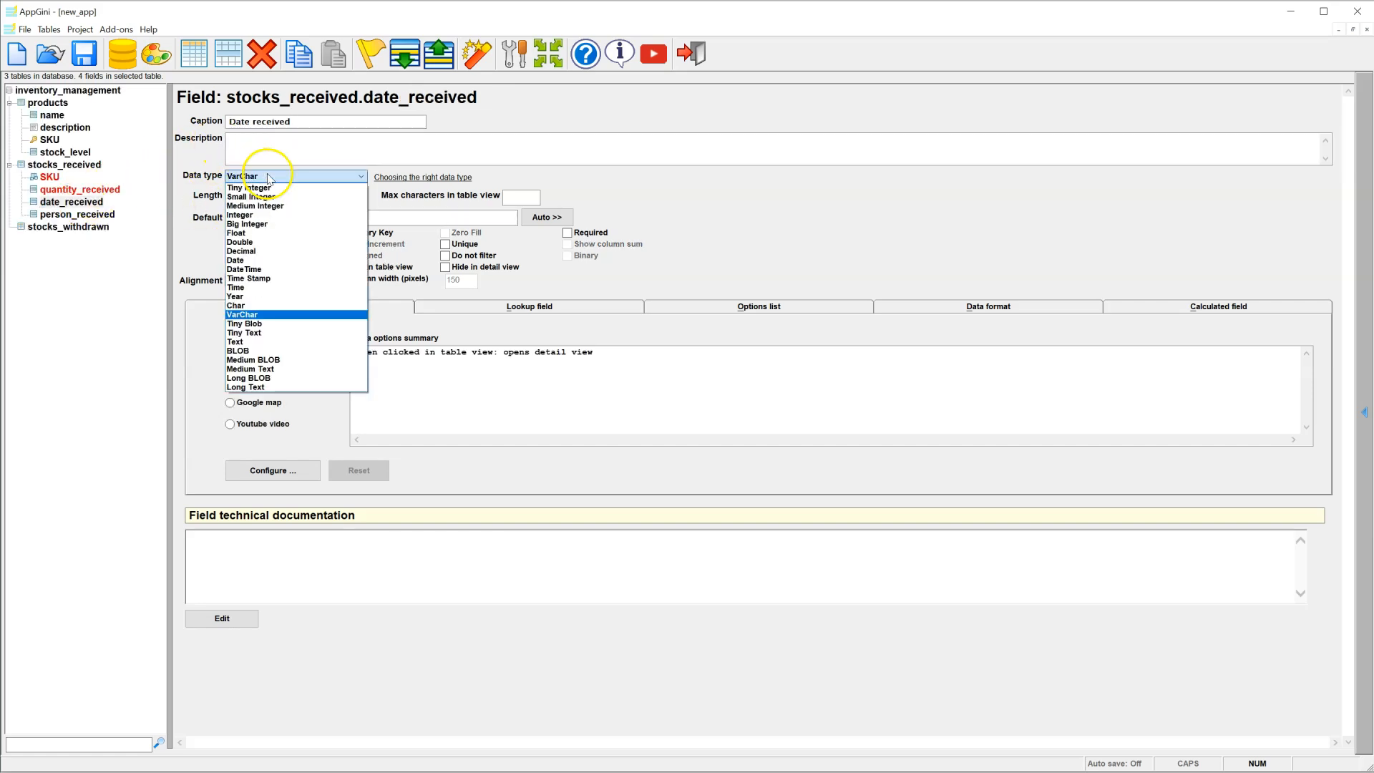
left_click(258, 269)
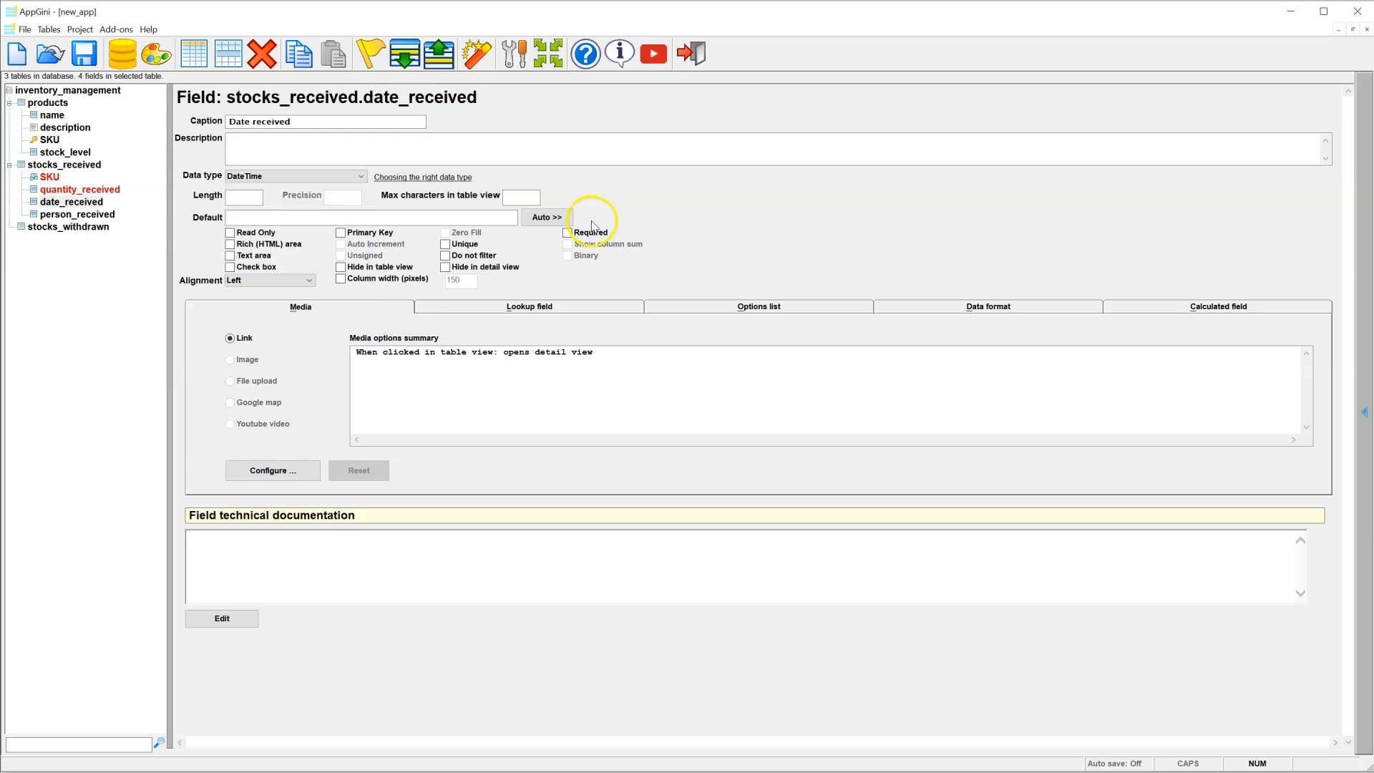
left_click(117, 215)
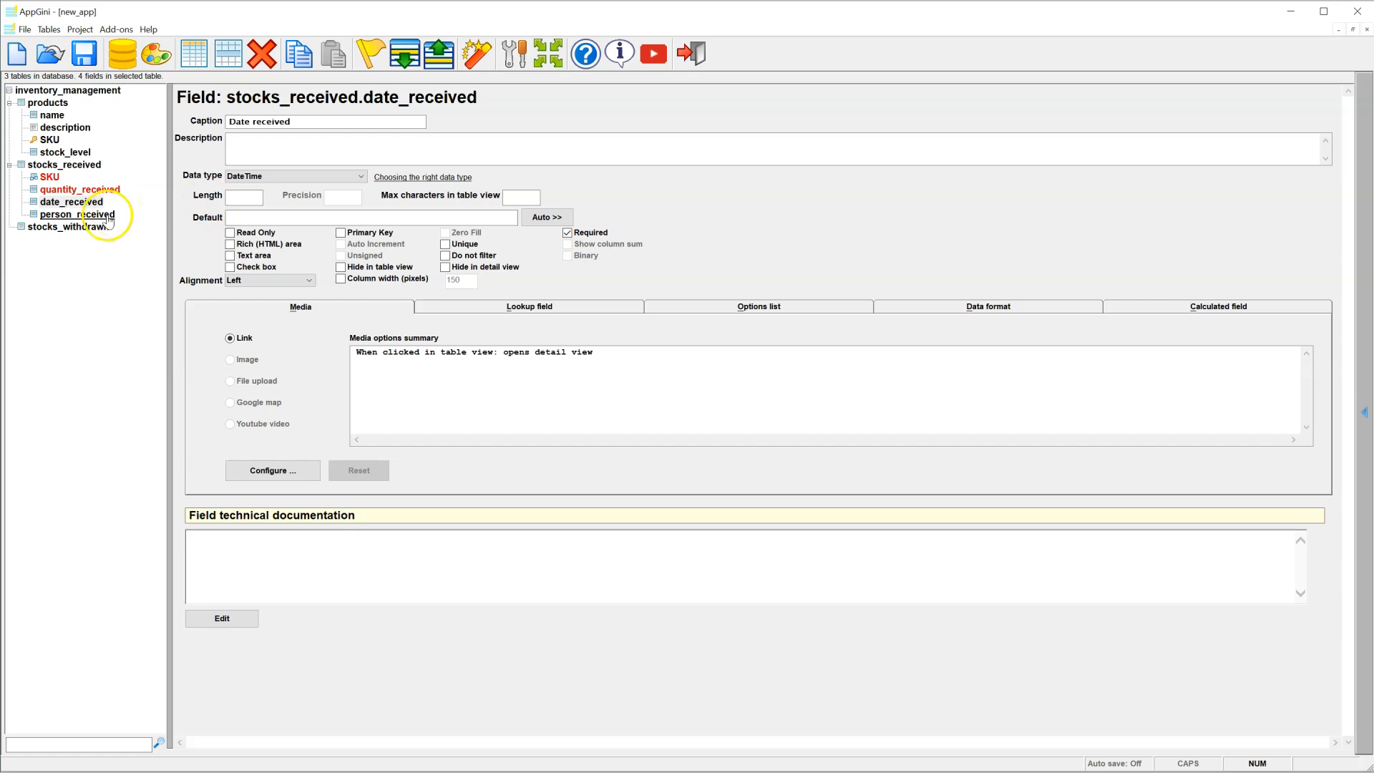
left_click(108, 217)
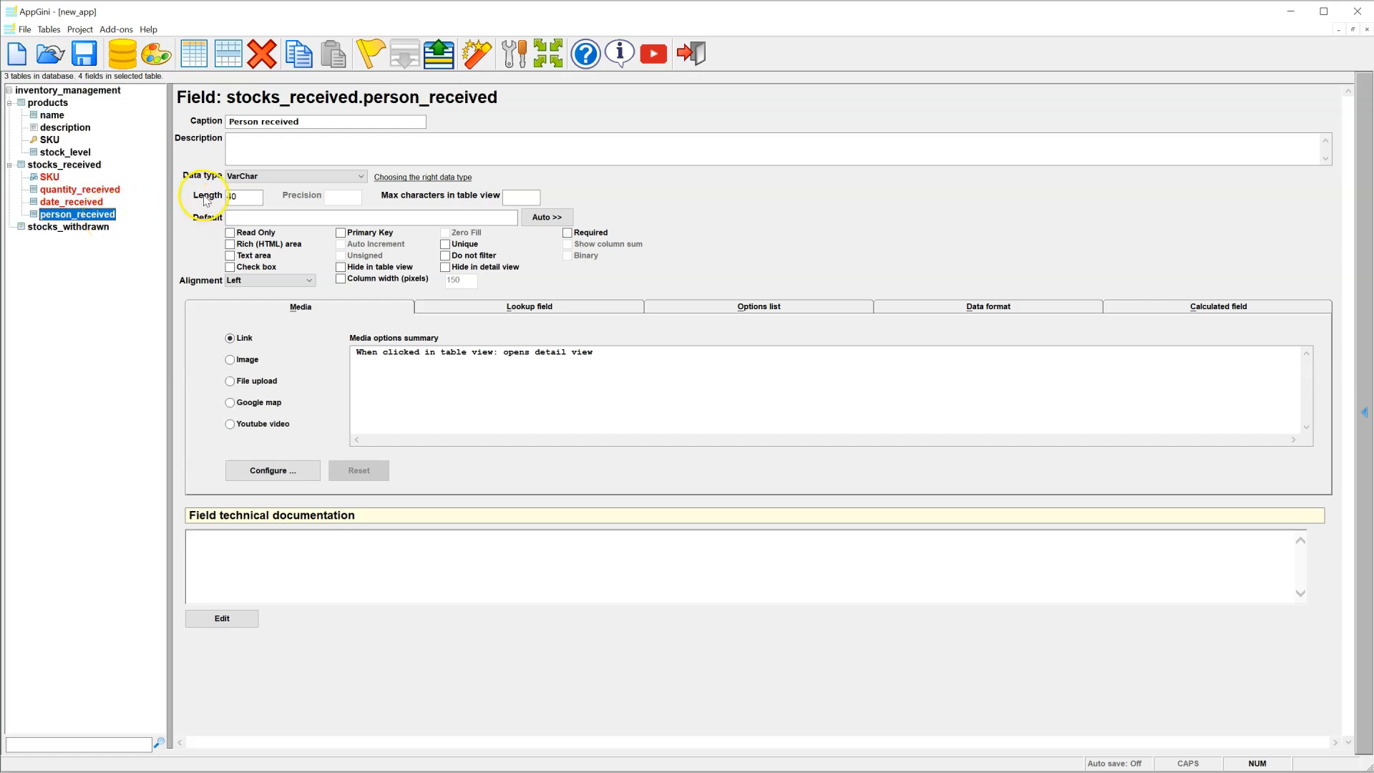
Step: Set person_received's length to 100 and auto-fill it with the creator's username
double_click(241, 199)
type("100")
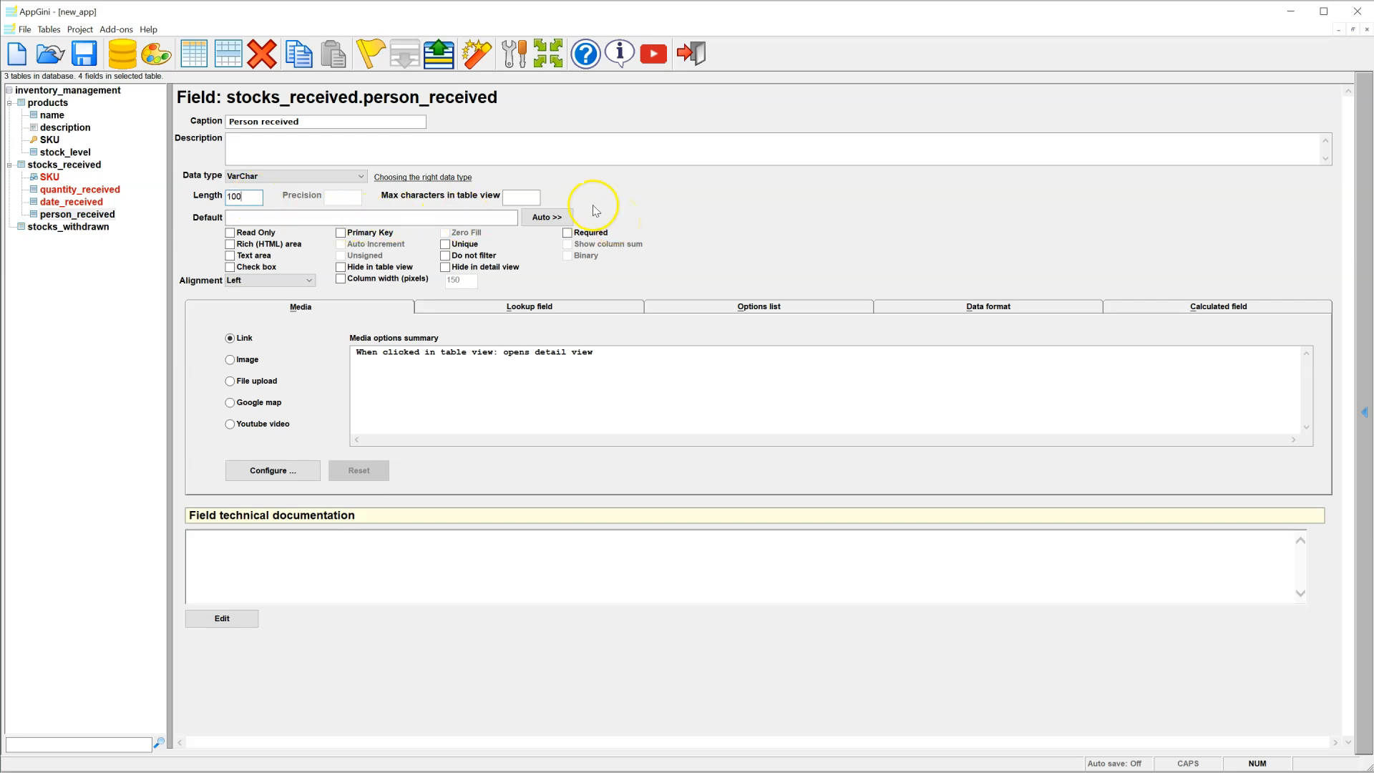
left_click(565, 218)
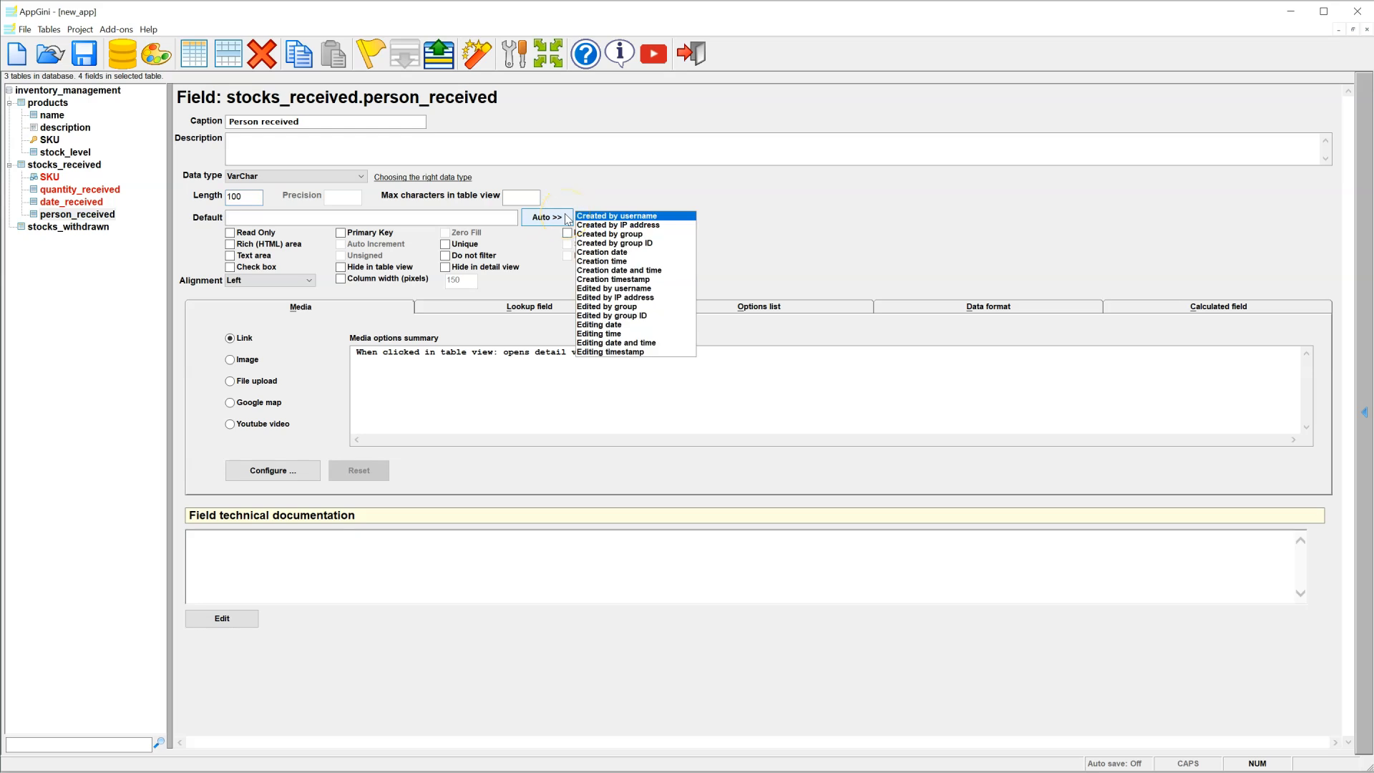
left_click(587, 216)
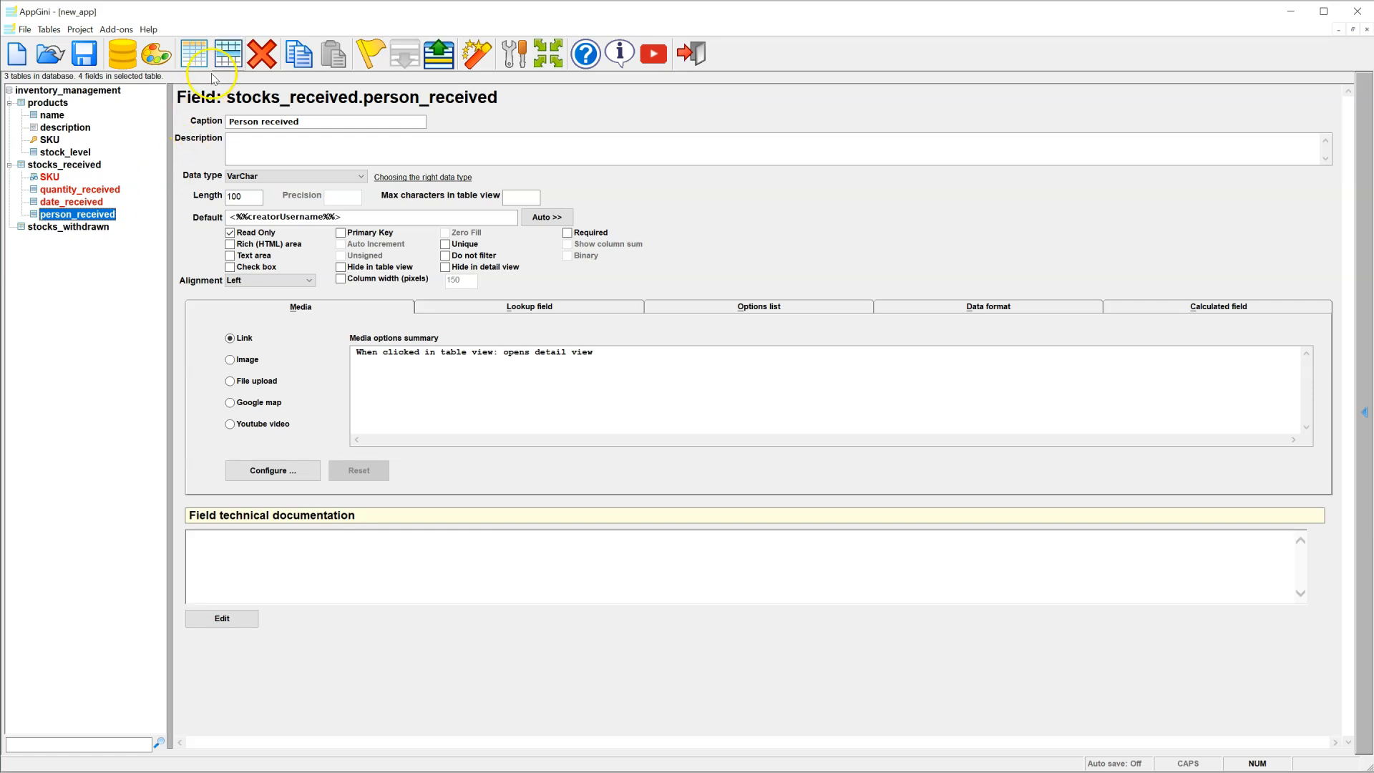
left_click(228, 56)
Step: Name the new stocks_received field id, making it the auto-increment primary key
type("id")
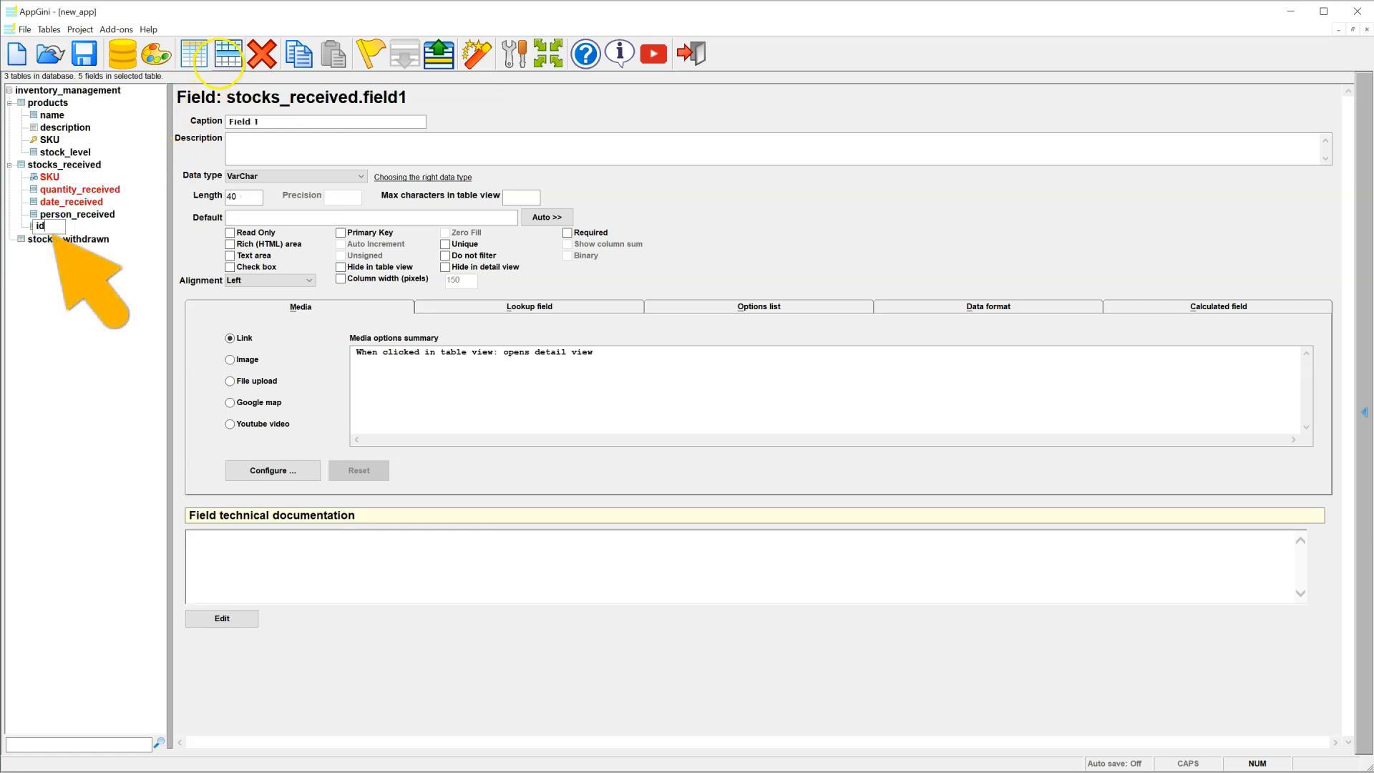
key("Return")
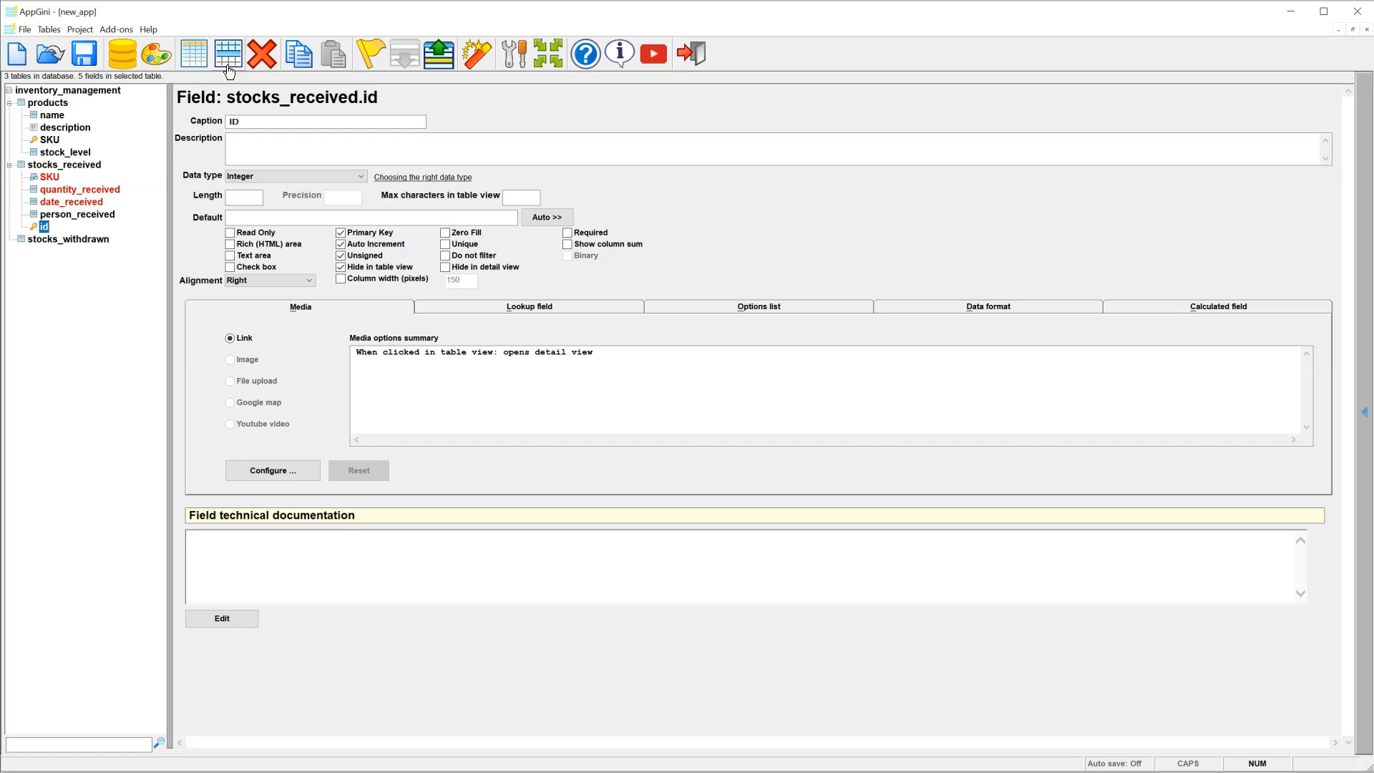
left_click(76, 240)
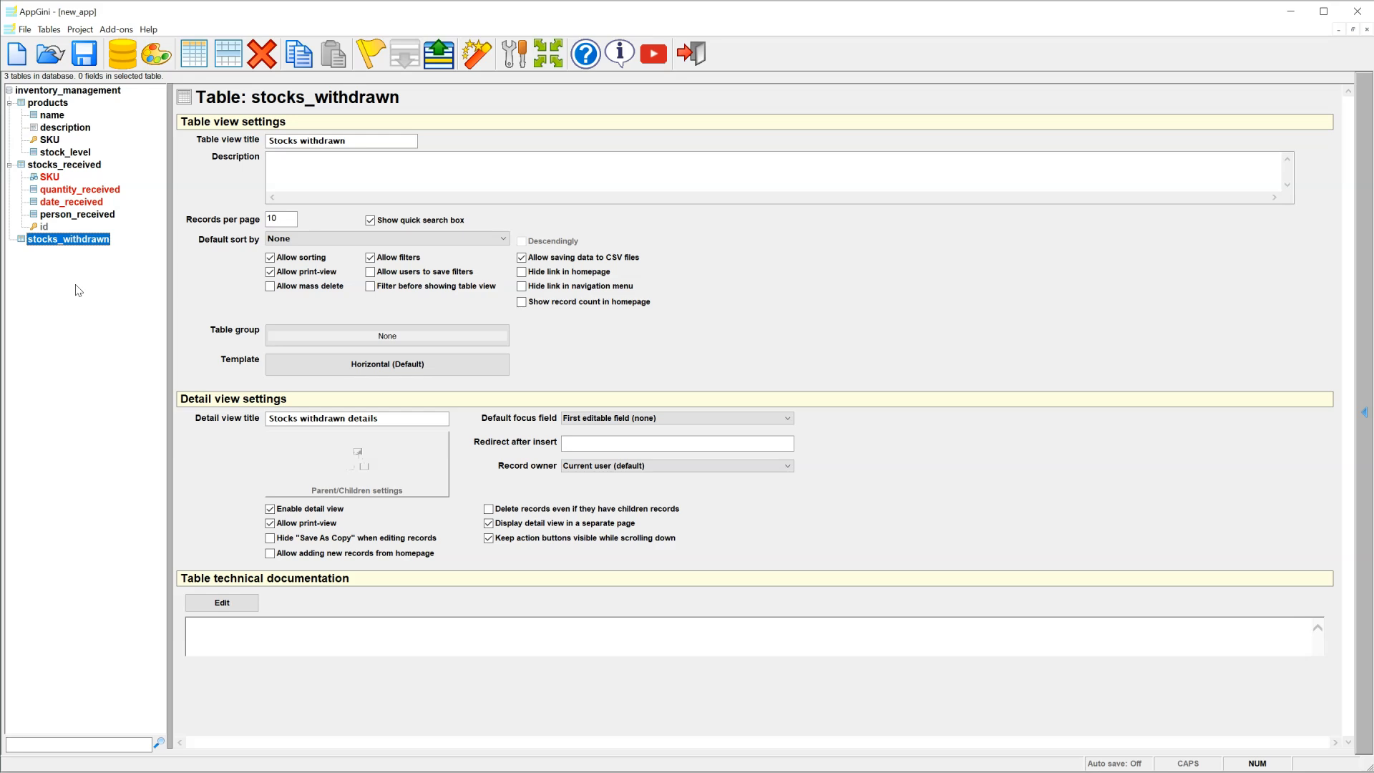
Step: Delete the stocks_withdrawn table and paste a duplicate of stocks_received
left_click(260, 70)
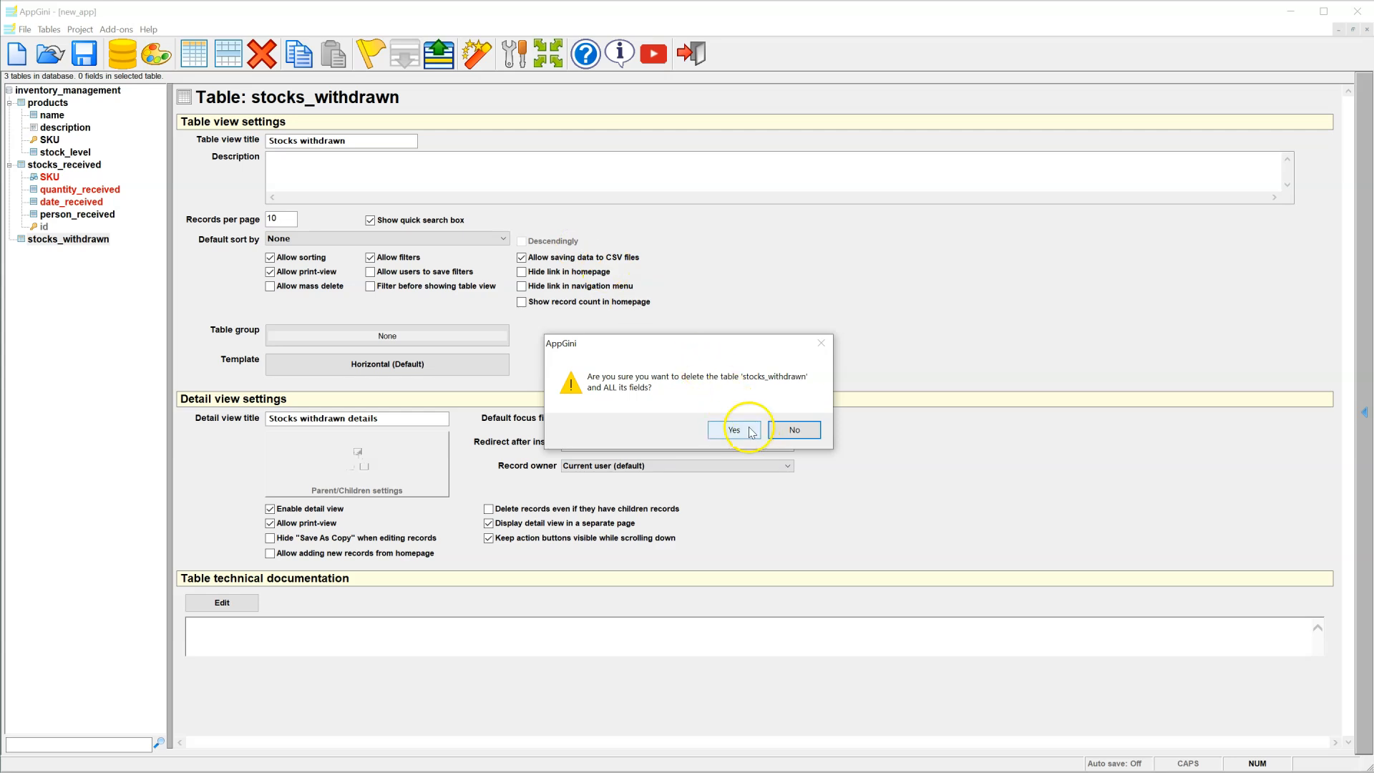
left_click(734, 430)
left_click(79, 166)
left_click(295, 72)
left_click(334, 56)
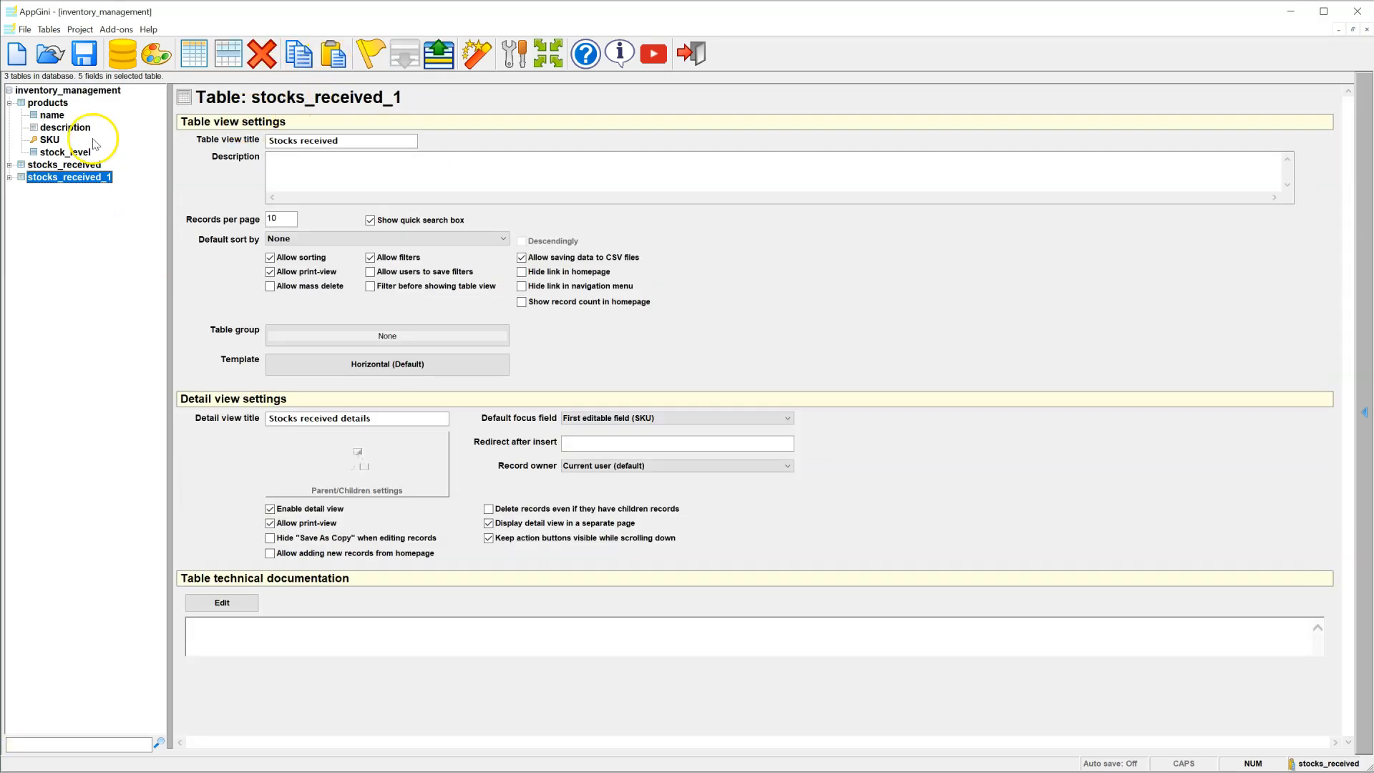
Step: Rename the duplicated table to stocks_withdrawn
left_click(9, 164)
left_click(9, 239)
left_click(60, 239)
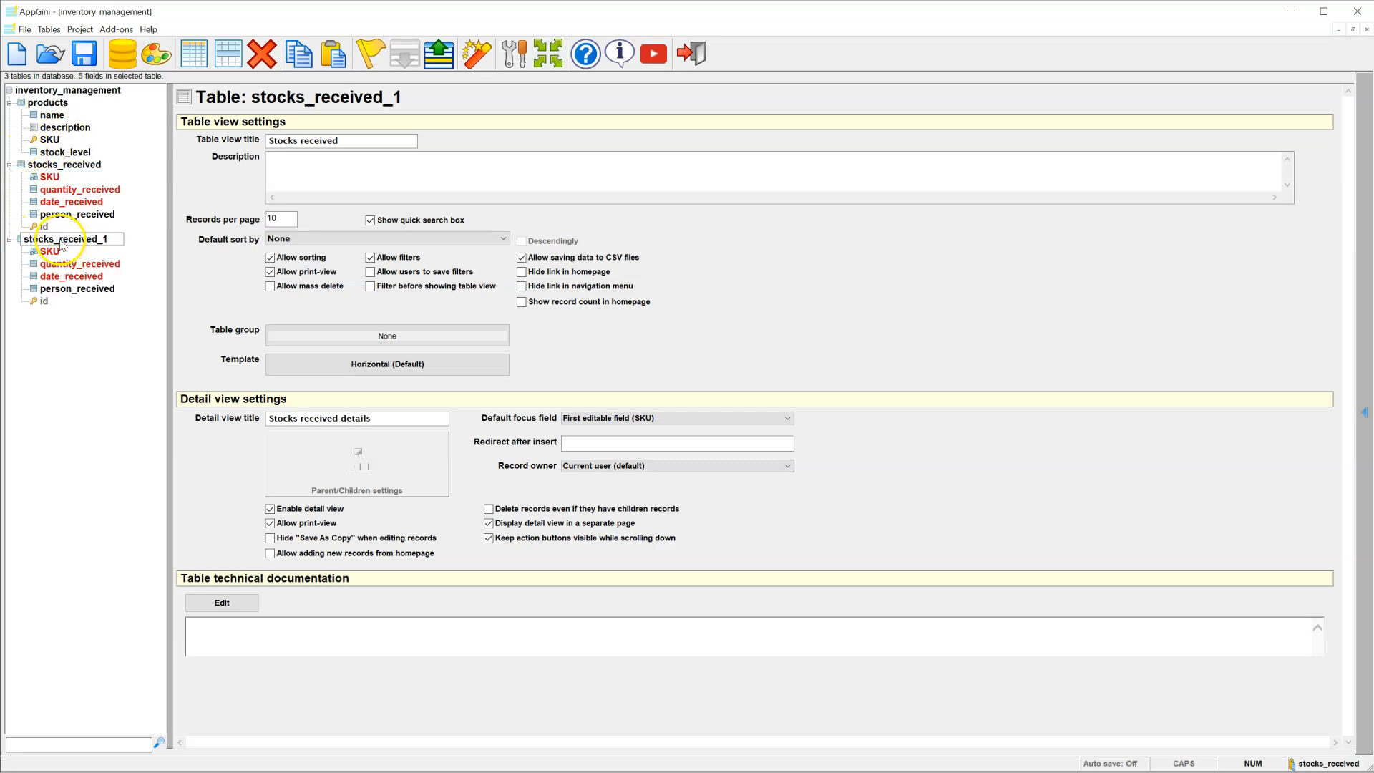
type("stocks_withdrawn")
key("Return")
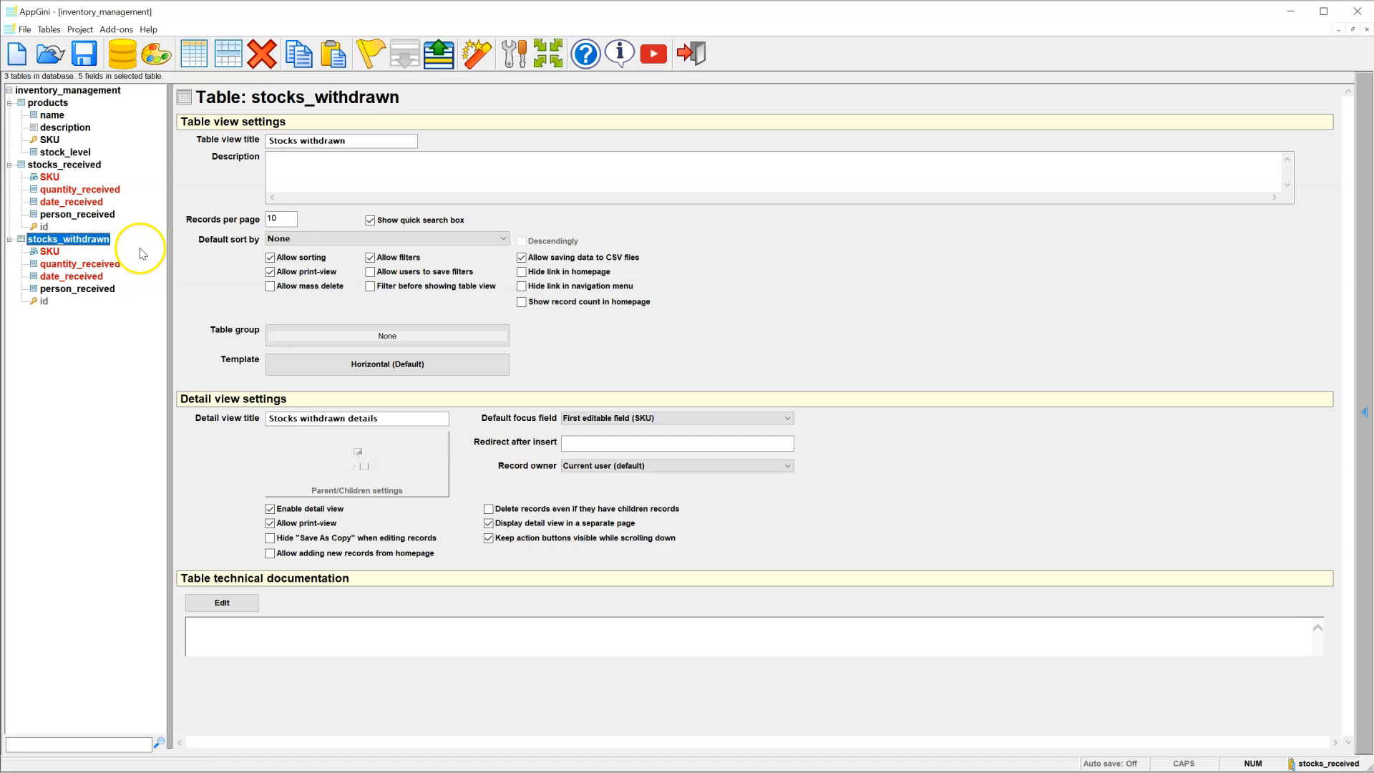
Step: Rename the copied fields to quantity_withdrawn and date_withdrawn
left_click(100, 266)
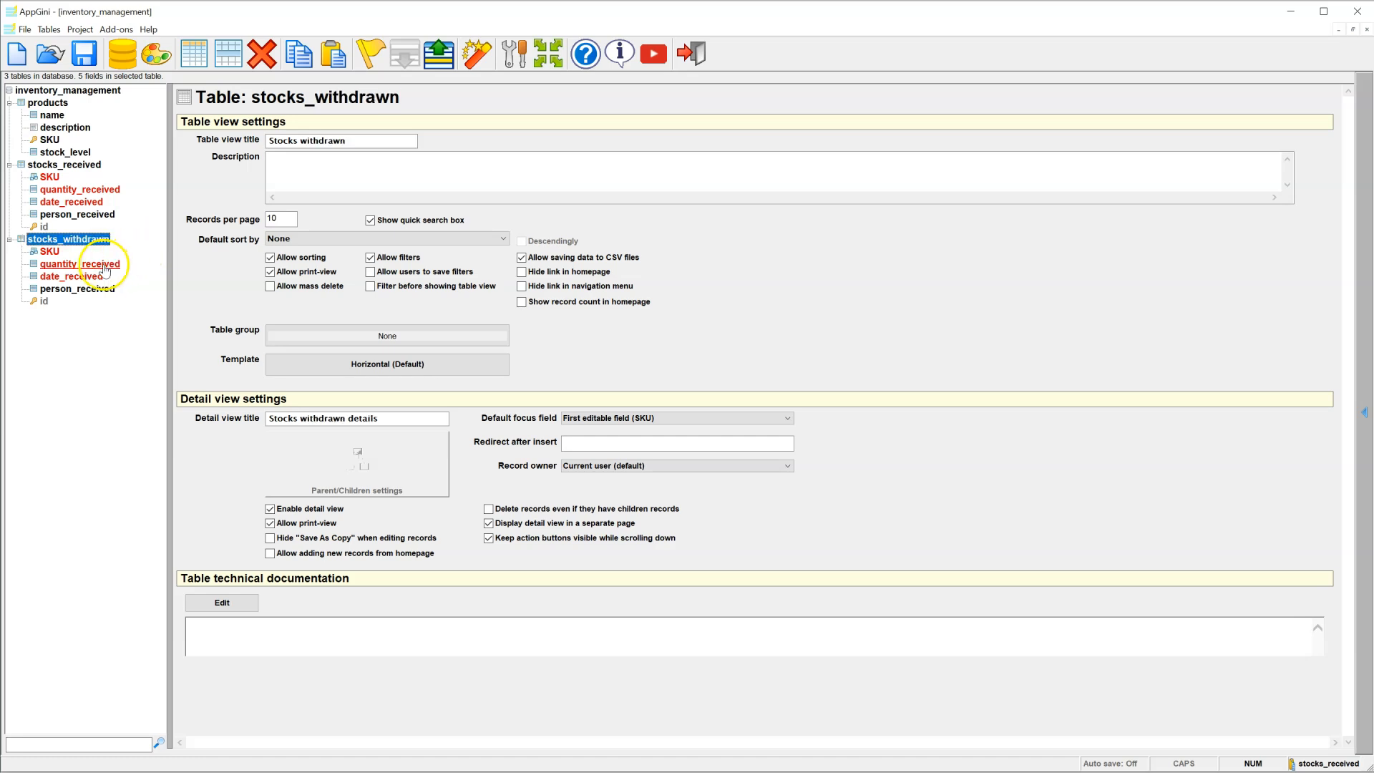
left_click(99, 266)
left_click(80, 265)
left_click_drag(82, 266, 141, 267)
type("withdrawn")
key("Return")
left_click(100, 277)
left_click(103, 279)
key("BackSpace")
key("BackSpace")
key("BackSpace")
key("BackSpace")
key("BackSpace")
key("BackSpace")
key("BackSpace")
key("BackSpace")
type("withdrawn")
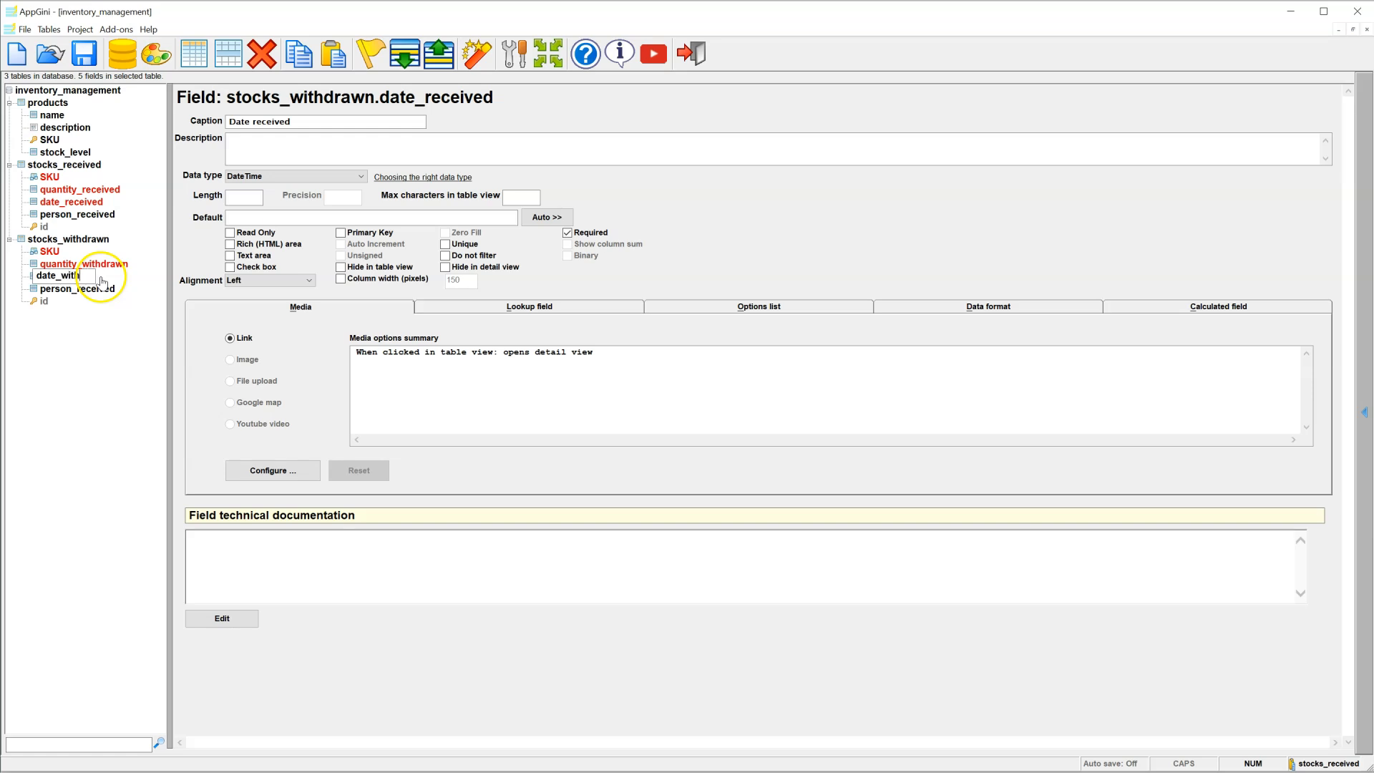
key("Return")
Step: Rename the copied person_received field to person_withdrawn
key("Down")
key("F2")
key("BackSpace")
key("BackSpace")
key("BackSpace")
key("BackSpace")
key("BackSpace")
key("BackSpace")
key("BackSpace")
key("BackSpace")
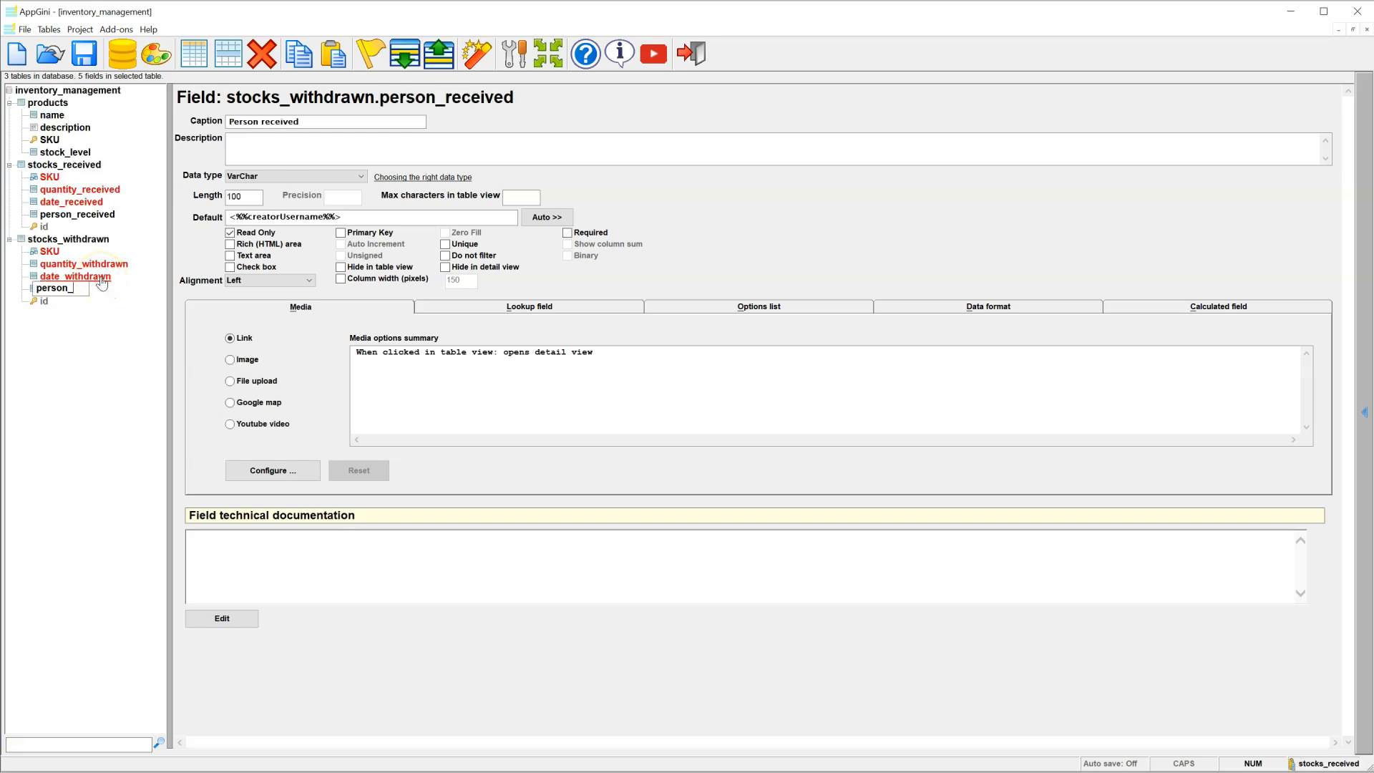
type("withdrawn")
key("Return")
left_click(101, 334)
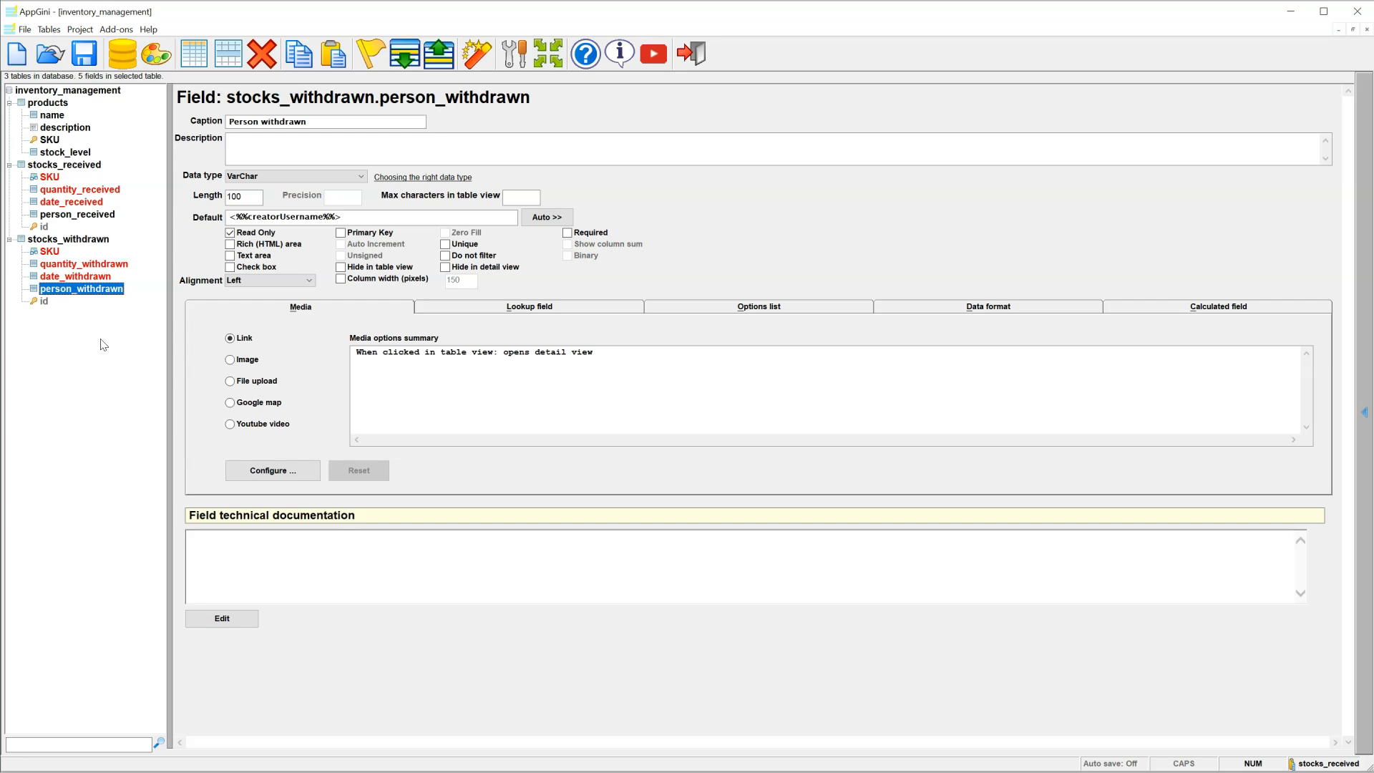
left_click(102, 317)
Step: Tick Read Only on the products table's stock_level field
left_click(55, 153)
left_click(264, 234)
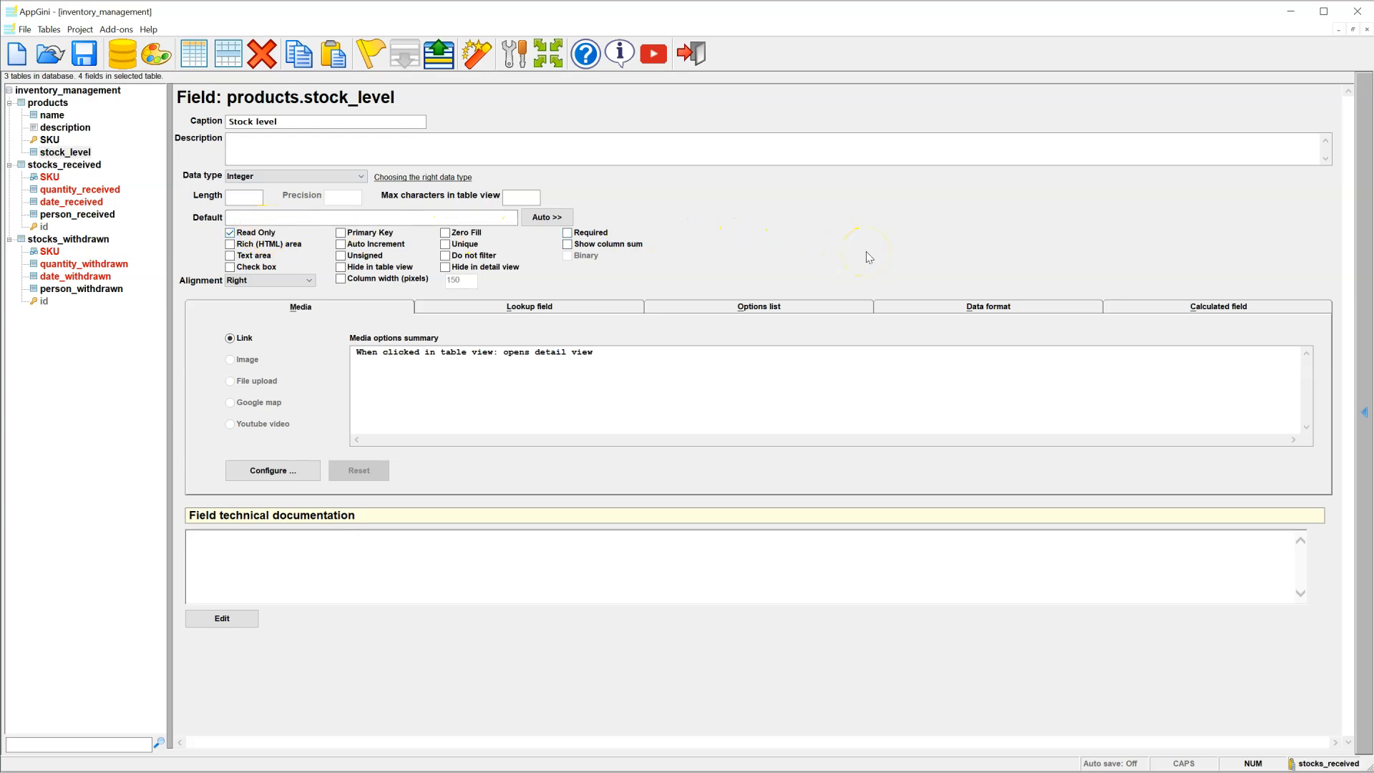
left_click(1129, 307)
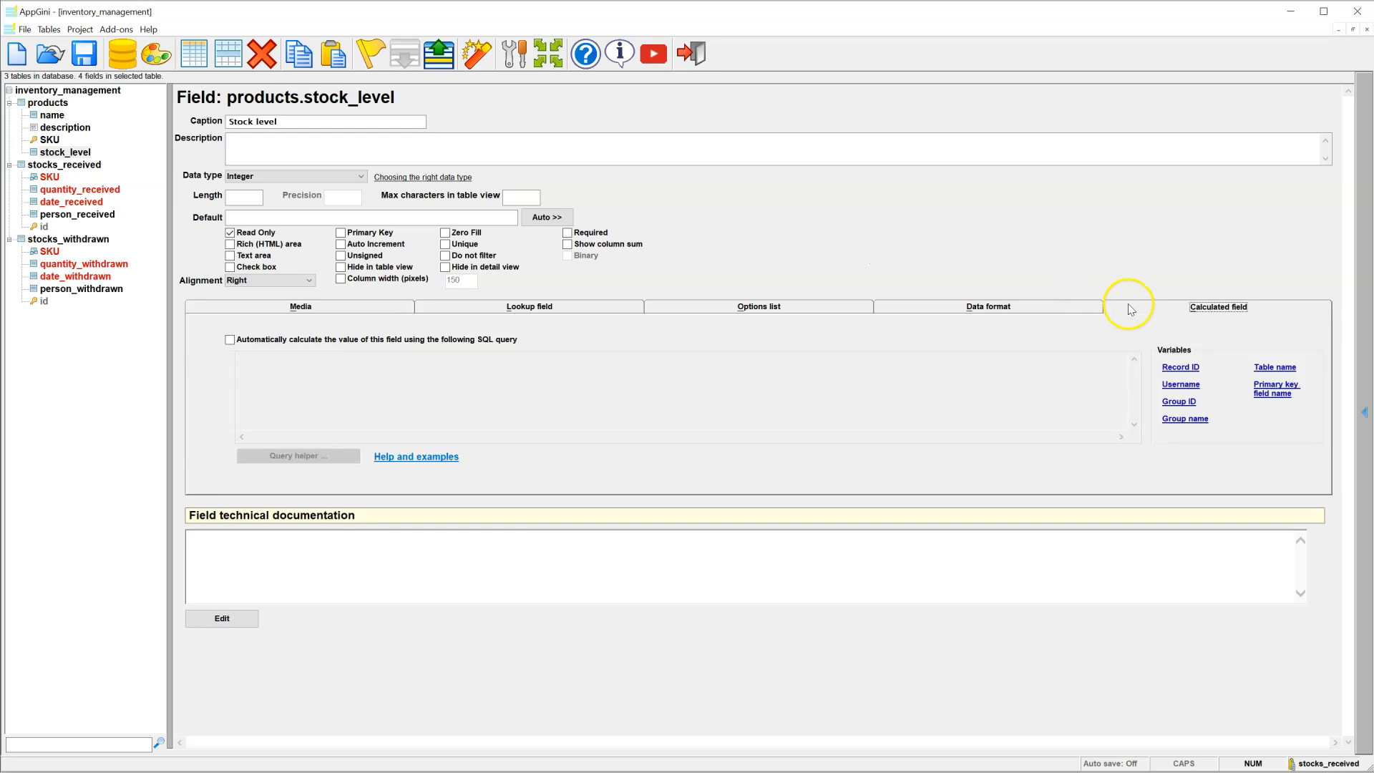
Step: Enable SQL auto-calculation for stock_level and paste the received-minus-withdrawn query
left_click(463, 342)
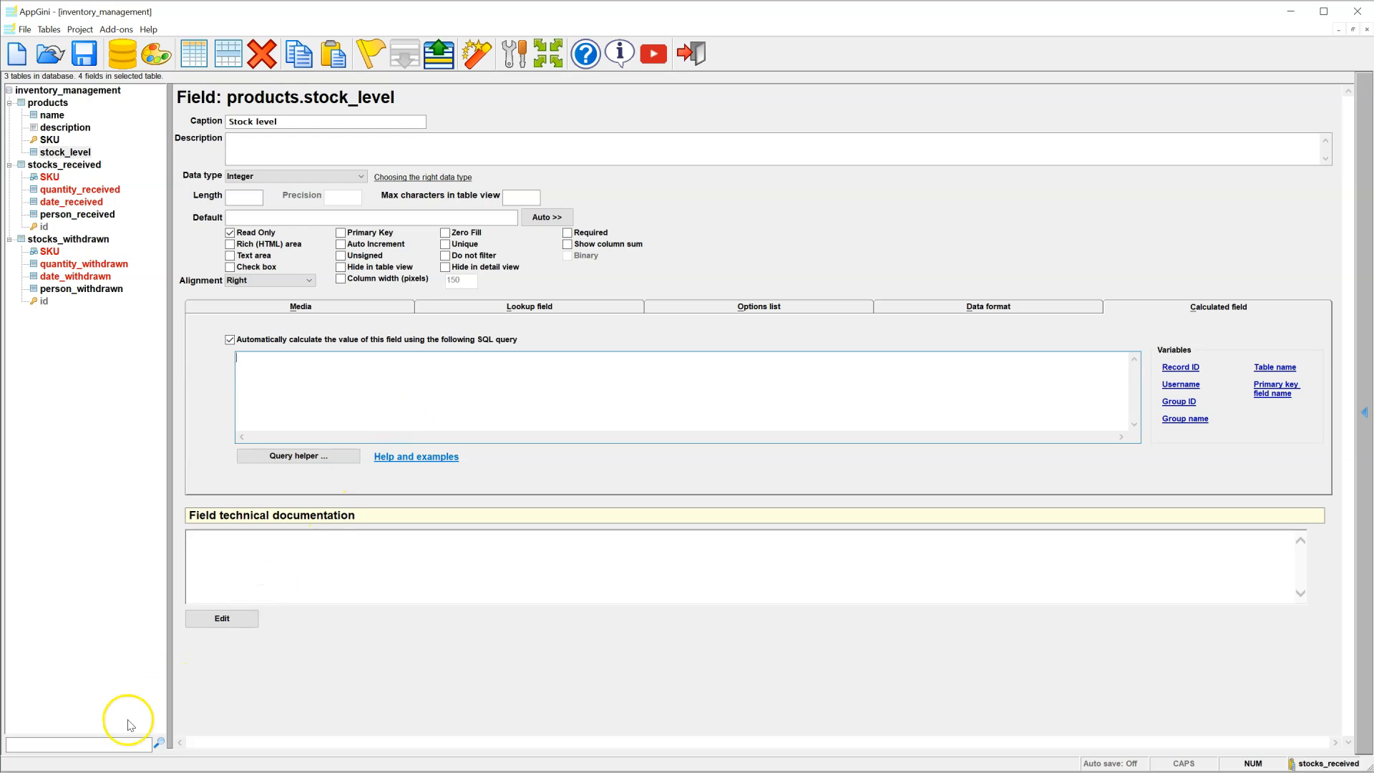
left_click(271, 400)
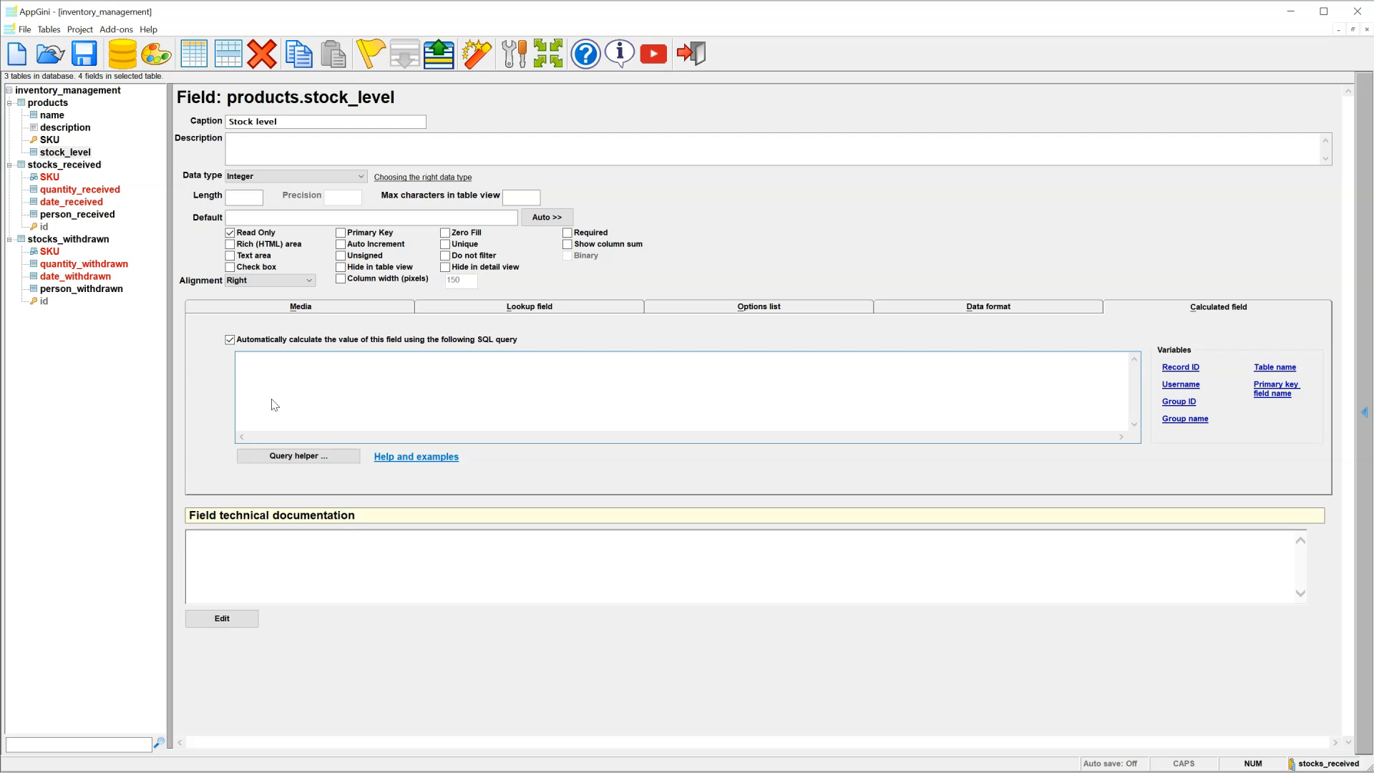
type("SELECT   COALESCE(r.total_received, 0) - COALESCE(w.total_withdrawn, 0) AS stock_level FROM   `products`   LEFT JOIN (SELECT `SKU`, SUM(`quantity_received`) AS total_received FROM `stocks_received` GROUP BY `SKU`) r ON `products`.`SKU` = r.`SKU`   LEFT JOIN (SELECT `SKU`, SUM(`quantity_withdrawn`) AS total_withdrawn FROM `stocks_withdrawn` GROUP BY `SKU`) w ON `products`.`SKU` = w.`SKU` WHERE   `products`.`SKU` = '%ID%'")
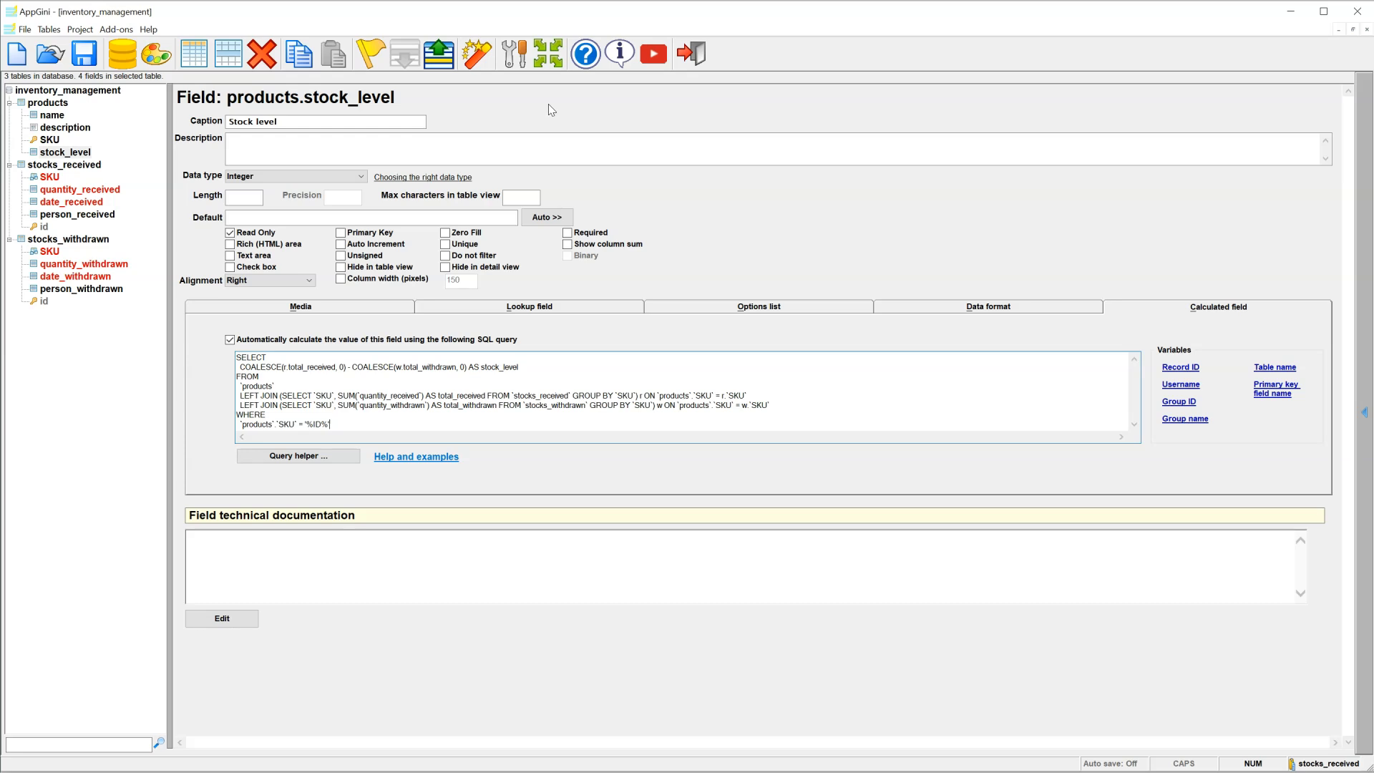
left_click(488, 67)
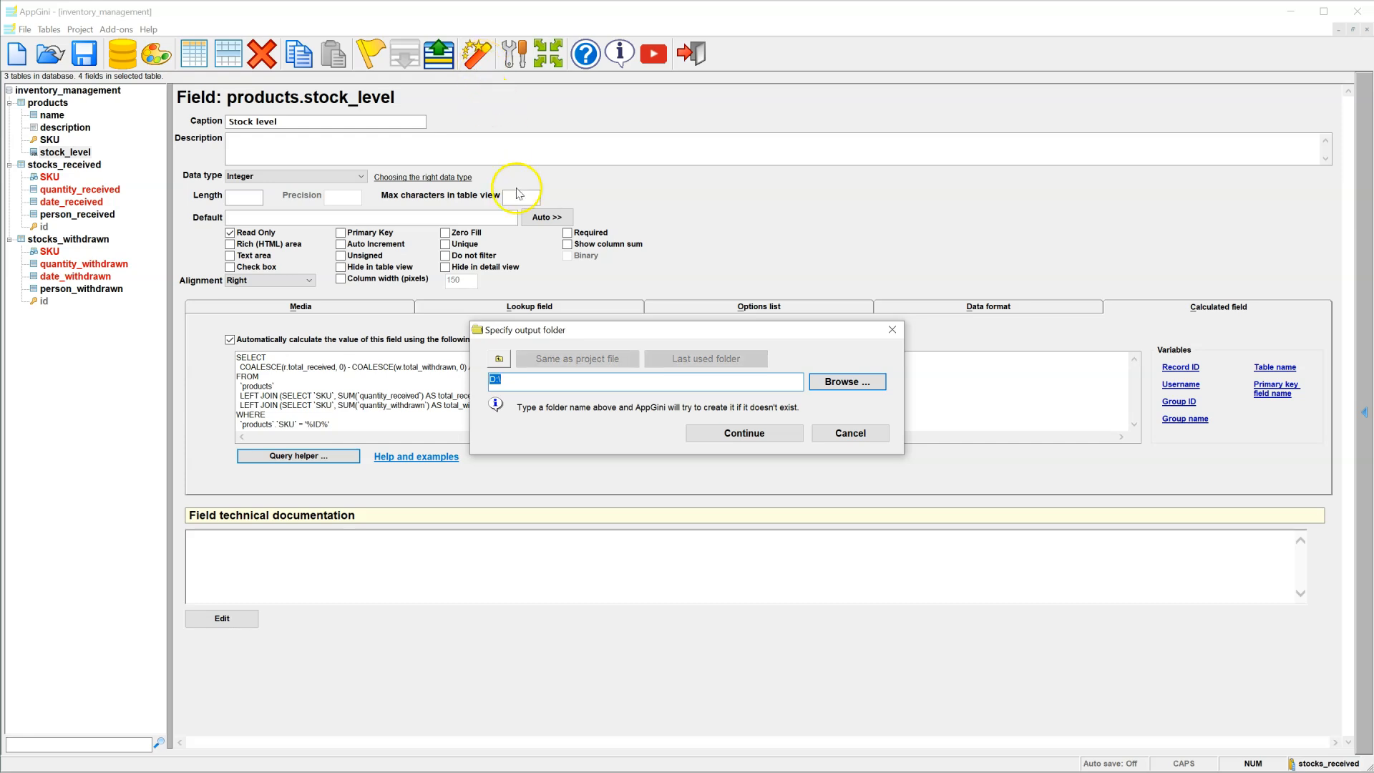
Step: Generate the app into D:\inventory-management and browse the generated files
left_click(570, 383)
left_click(571, 383)
type("inventory-management")
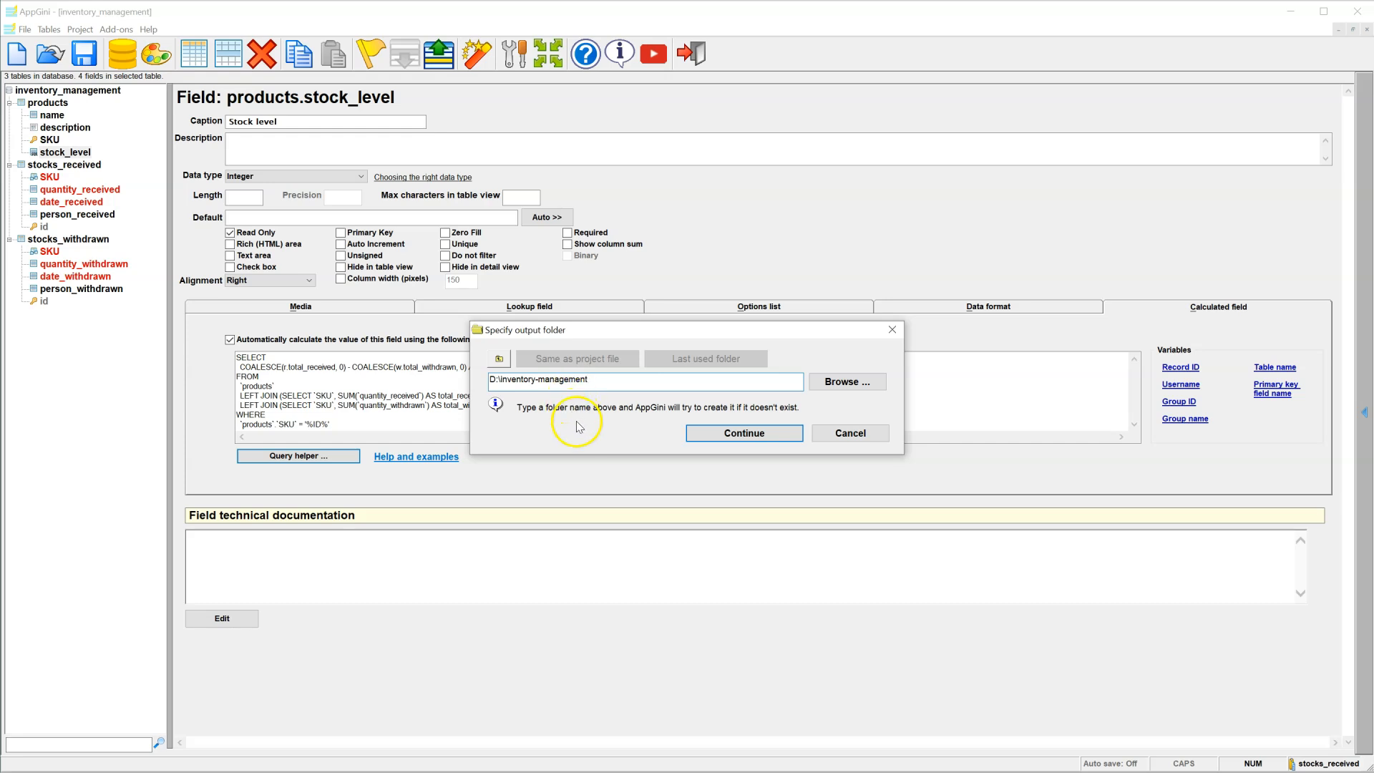
left_click(702, 433)
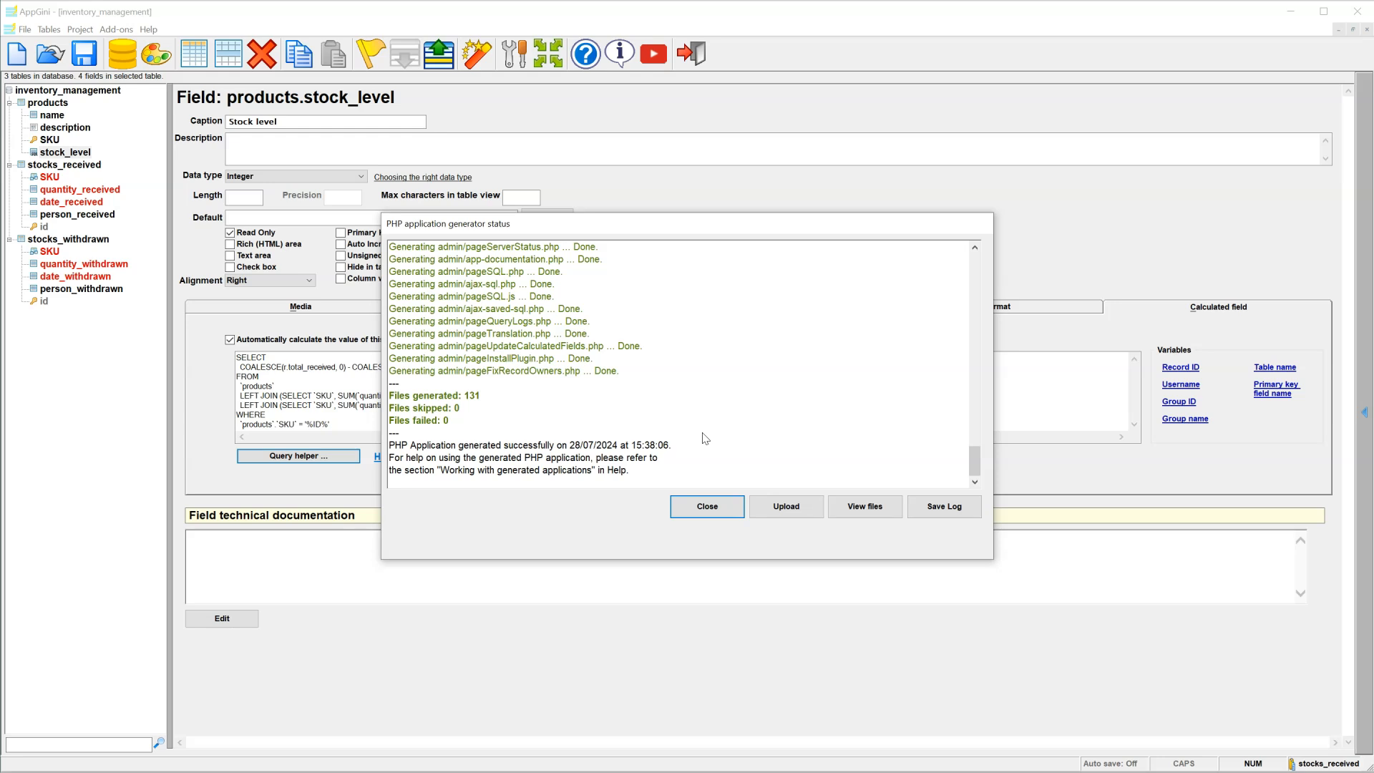
left_click(855, 510)
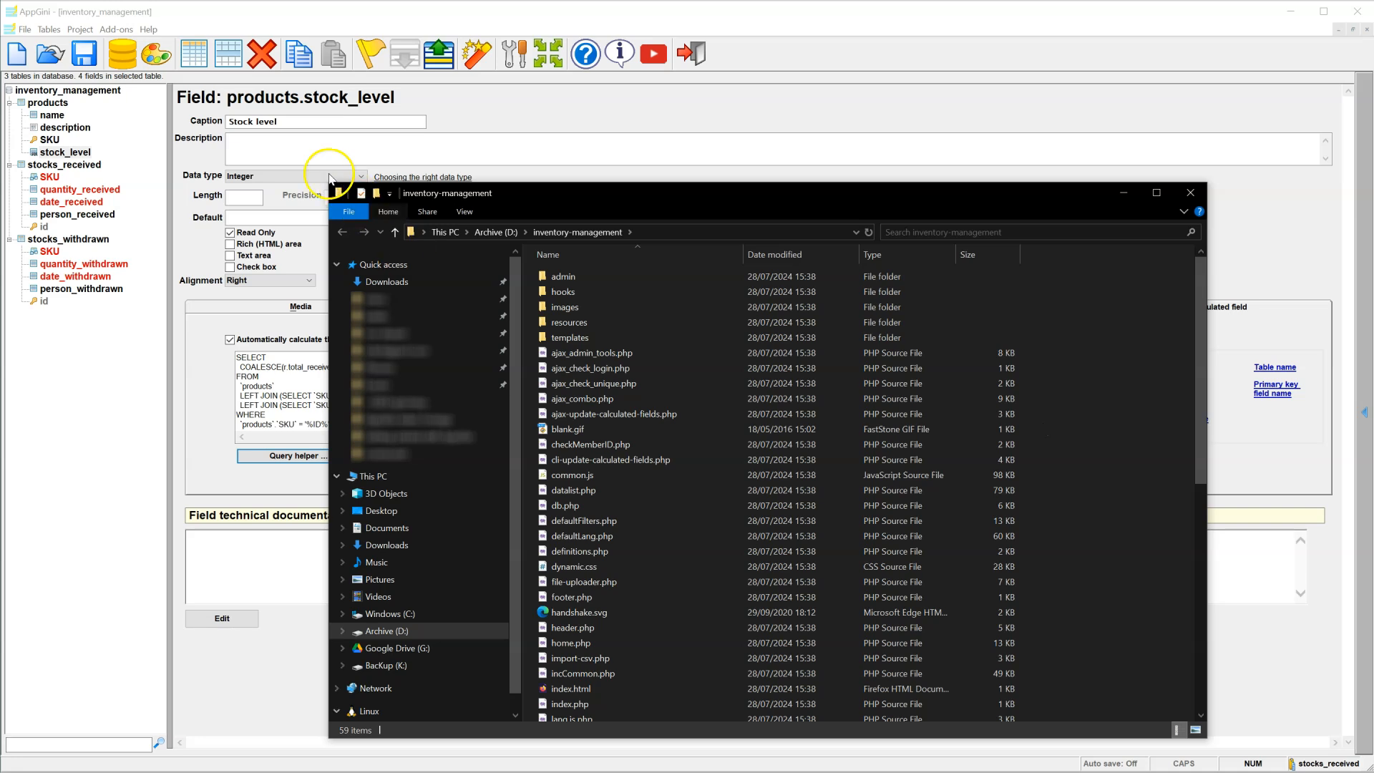
left_click(64, 92)
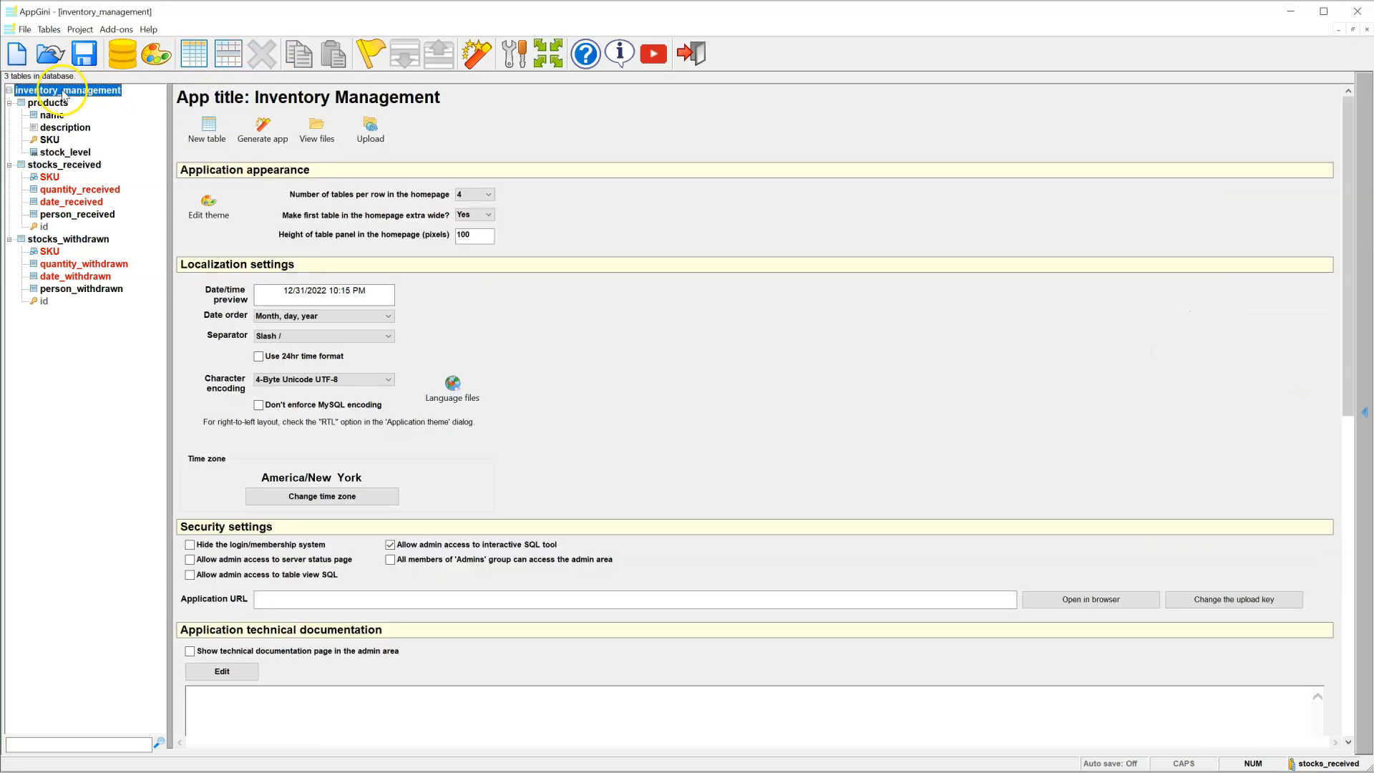
left_click(326, 605)
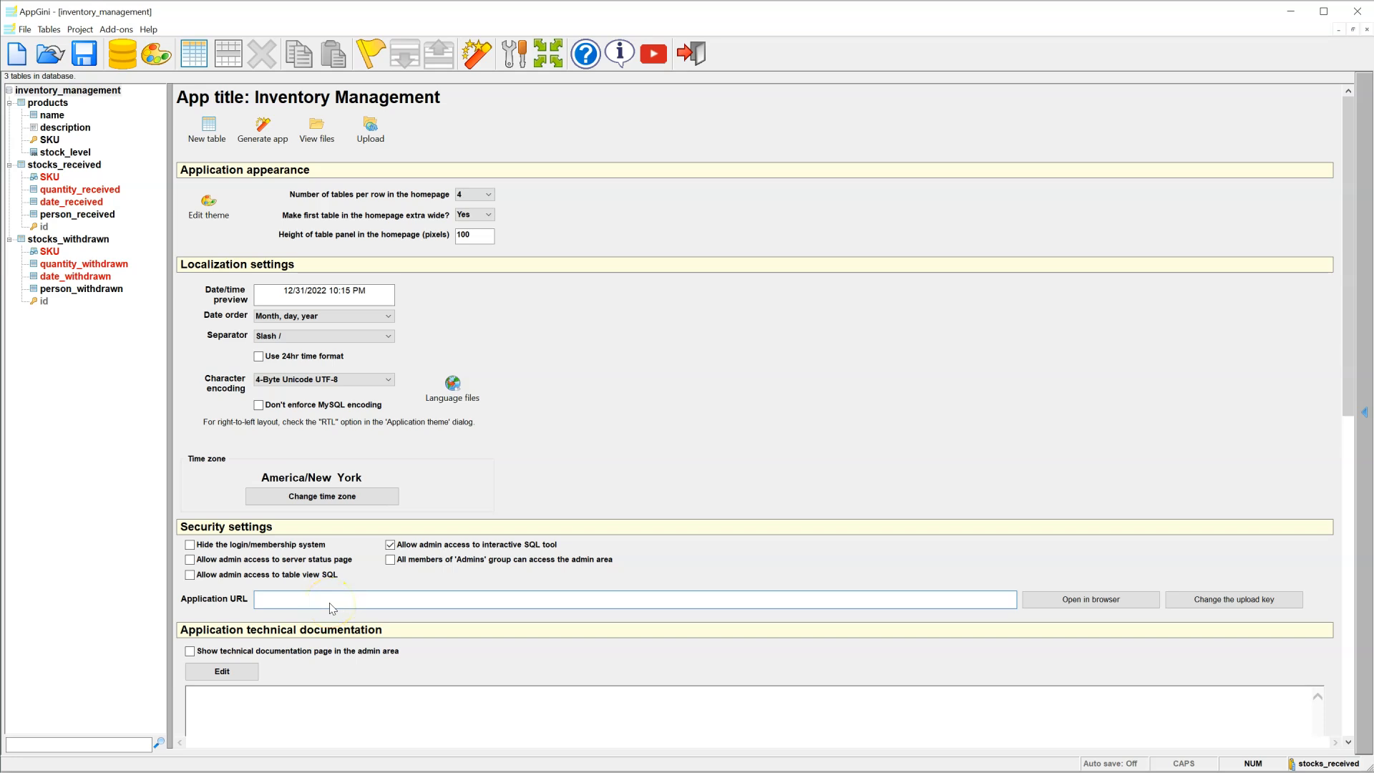
left_click(296, 606)
type("https://test.dev.appgini.net/inventory-manager")
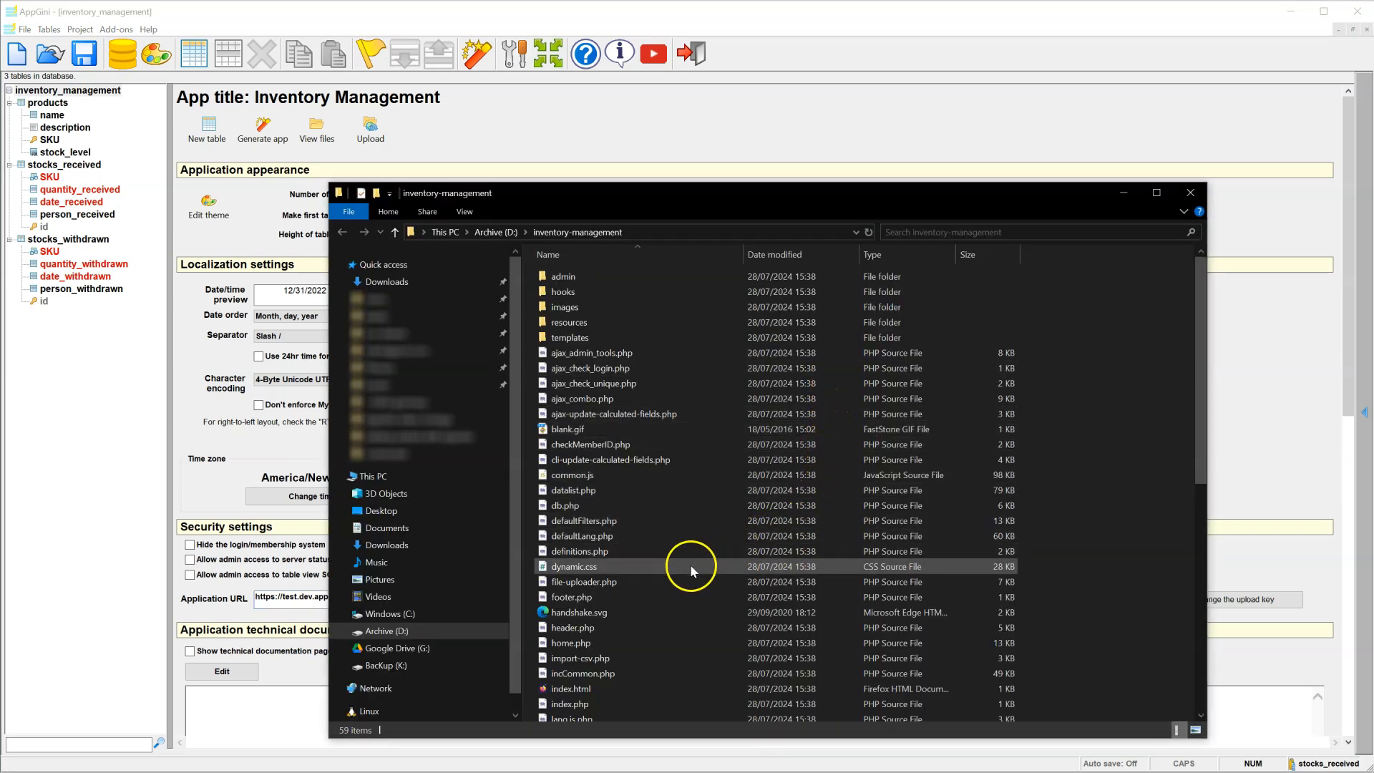
left_click(611, 583)
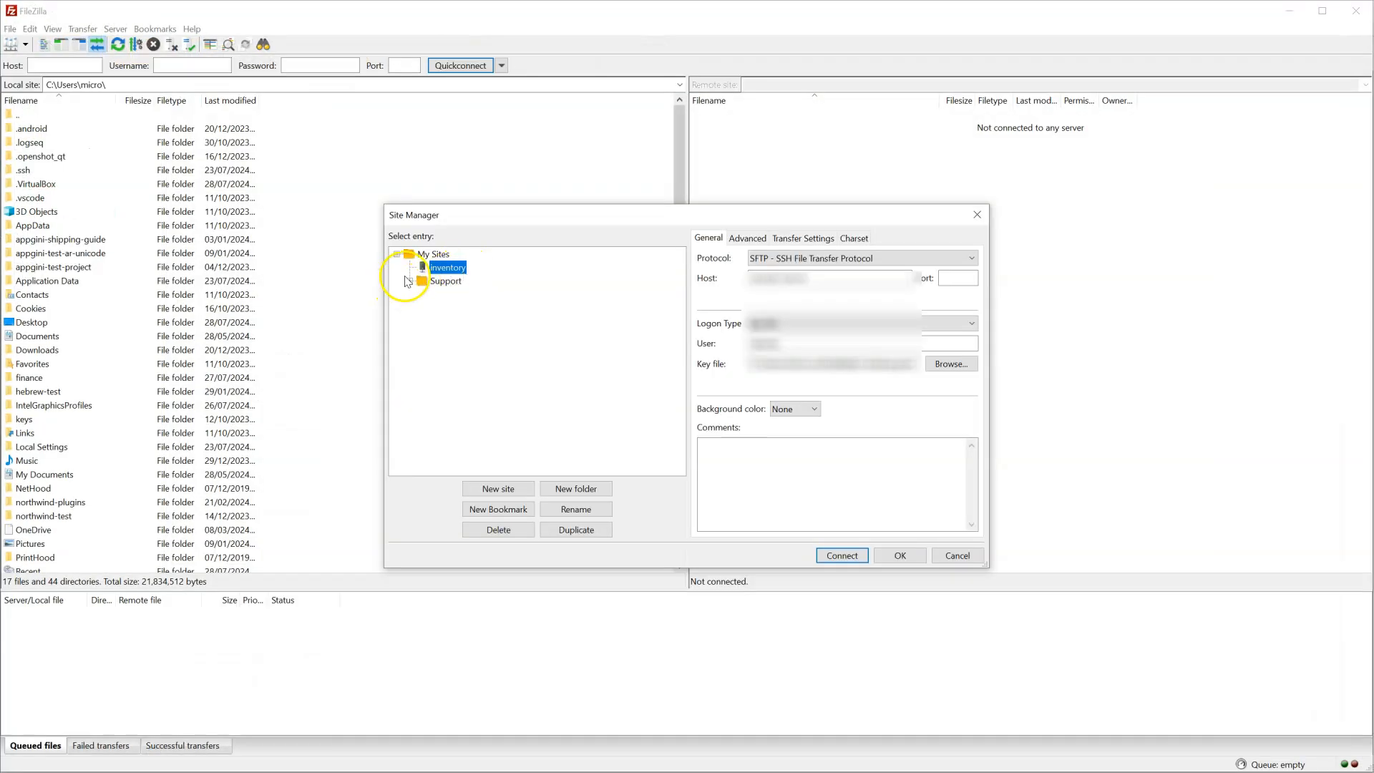
Step: Connect to the saved Inventory server and upload file-uploader.php to the remote inventory-manager folder
double_click(434, 269)
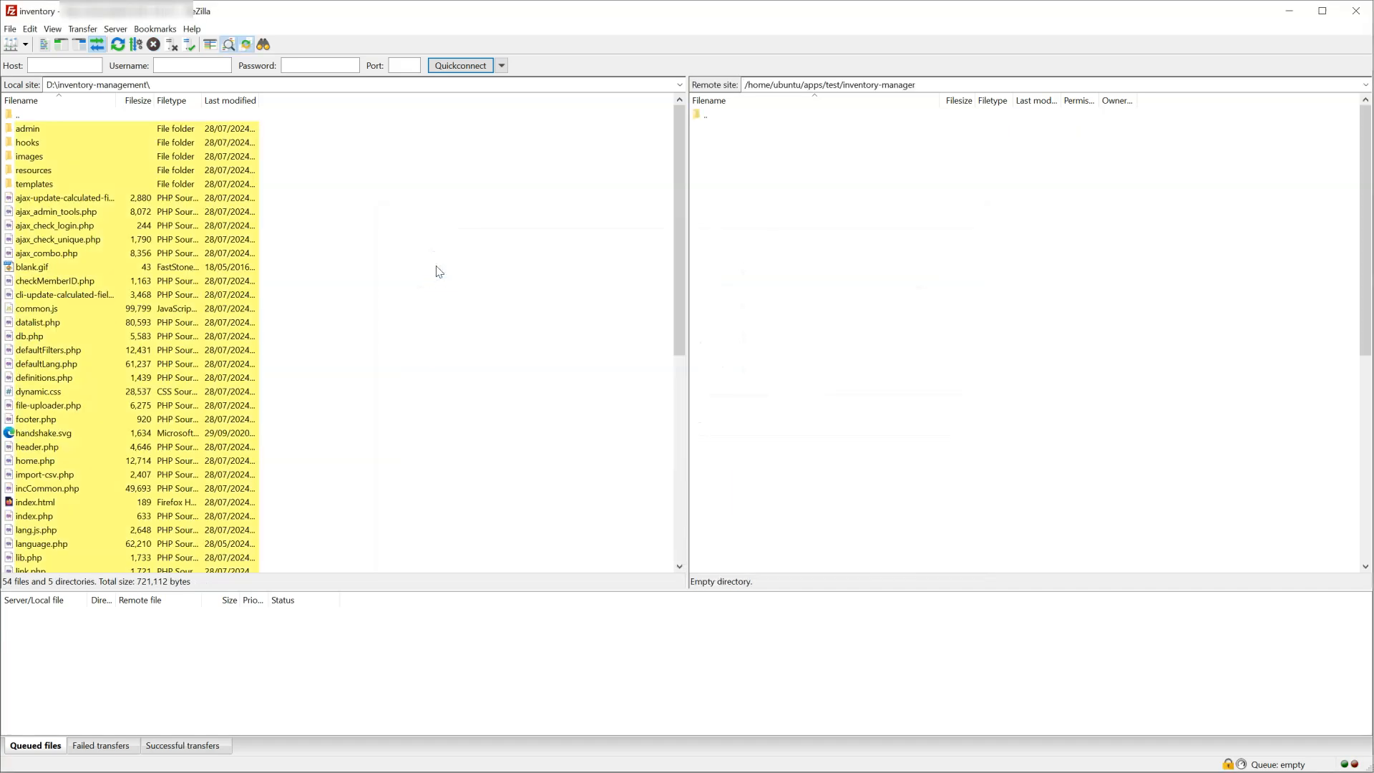
left_click(99, 411)
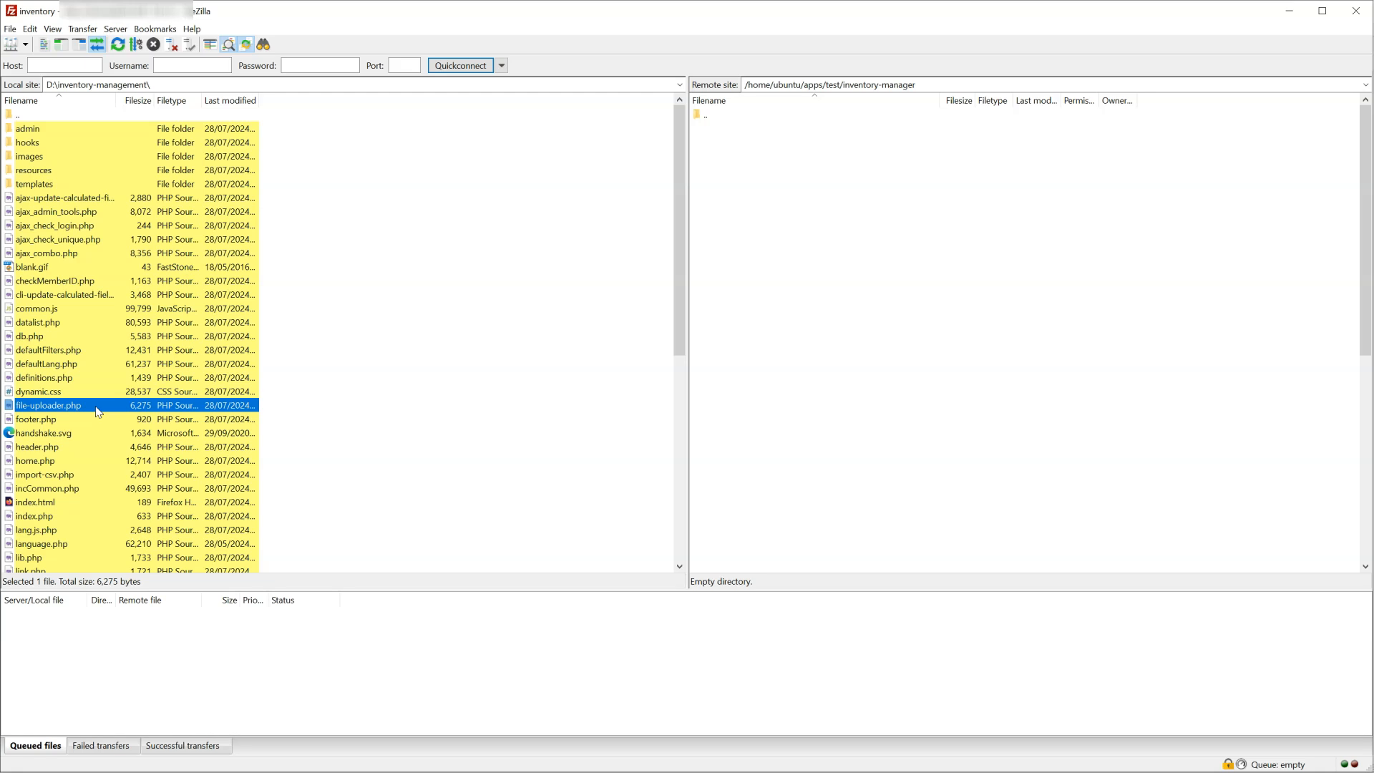
right_click(98, 410)
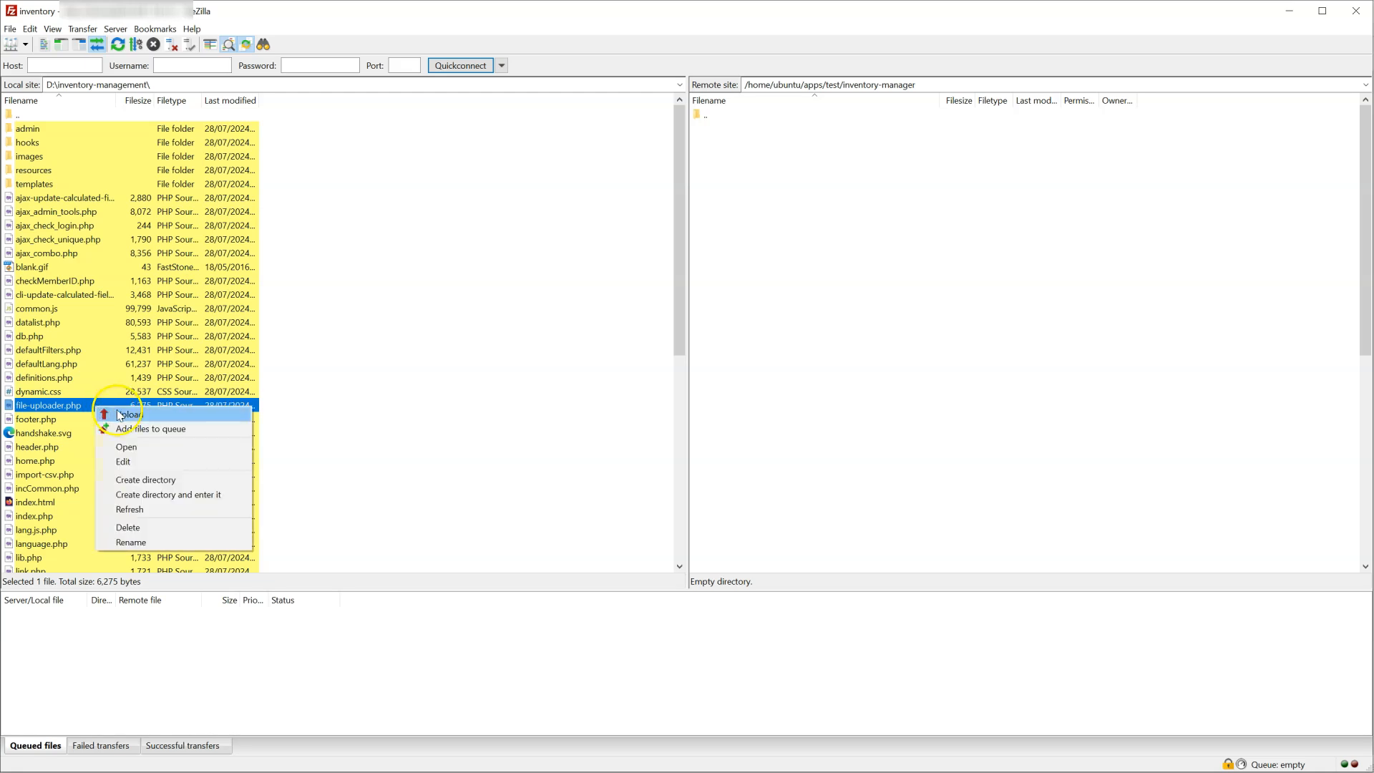
left_click(119, 414)
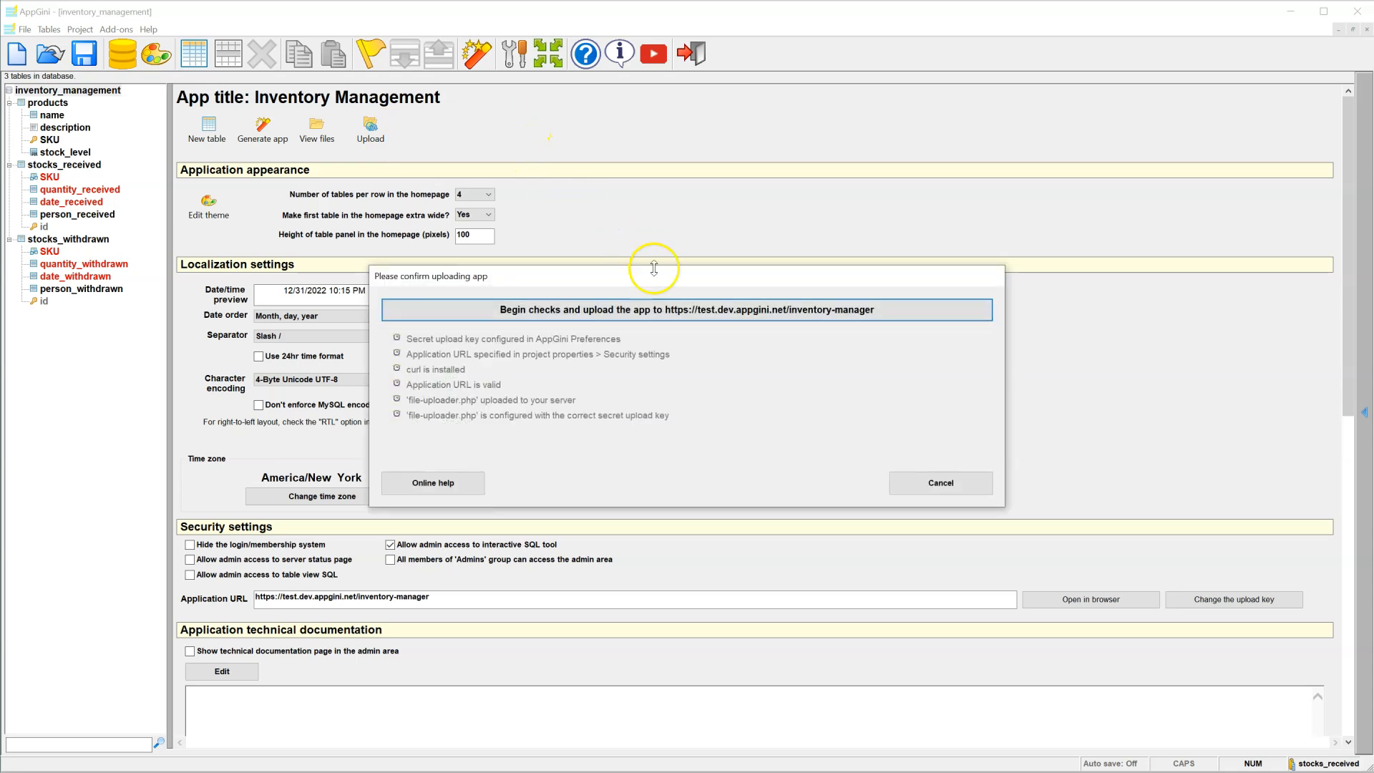
Step: Run the checks and upload the app (263 files, none failed), then launch the uploaded app
left_click(693, 309)
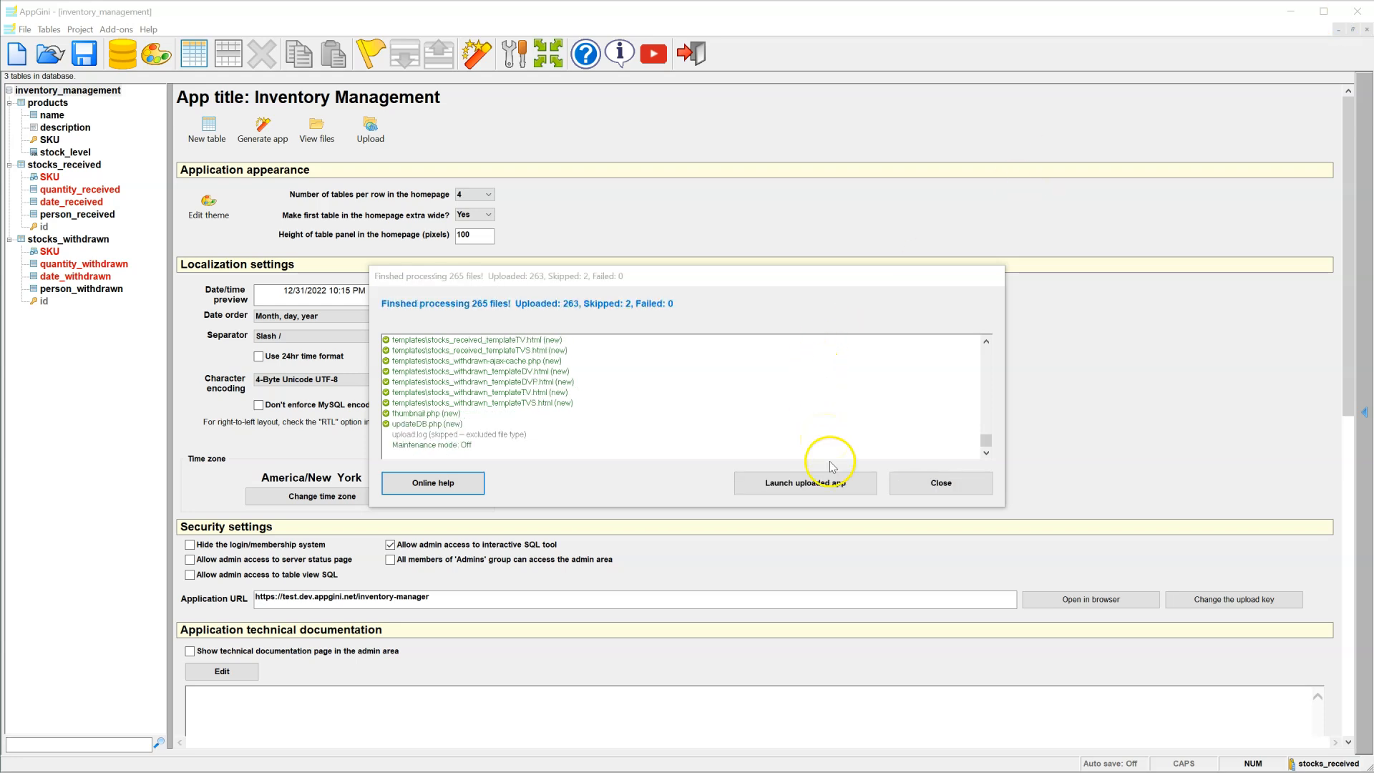
left_click(832, 484)
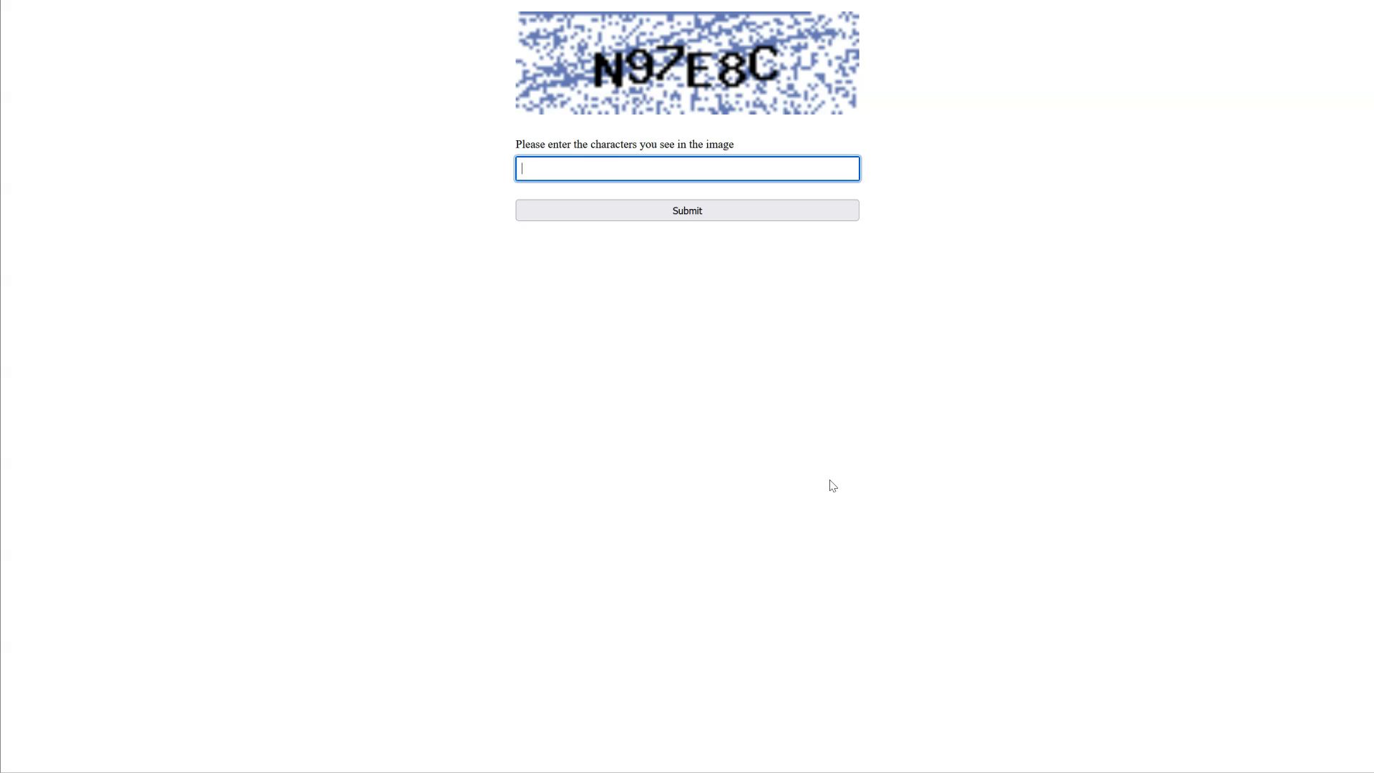
Step: Solve the captcha, continue past the missing-configuration notice and start the database setup wizard
type("n97e8c")
key("Return")
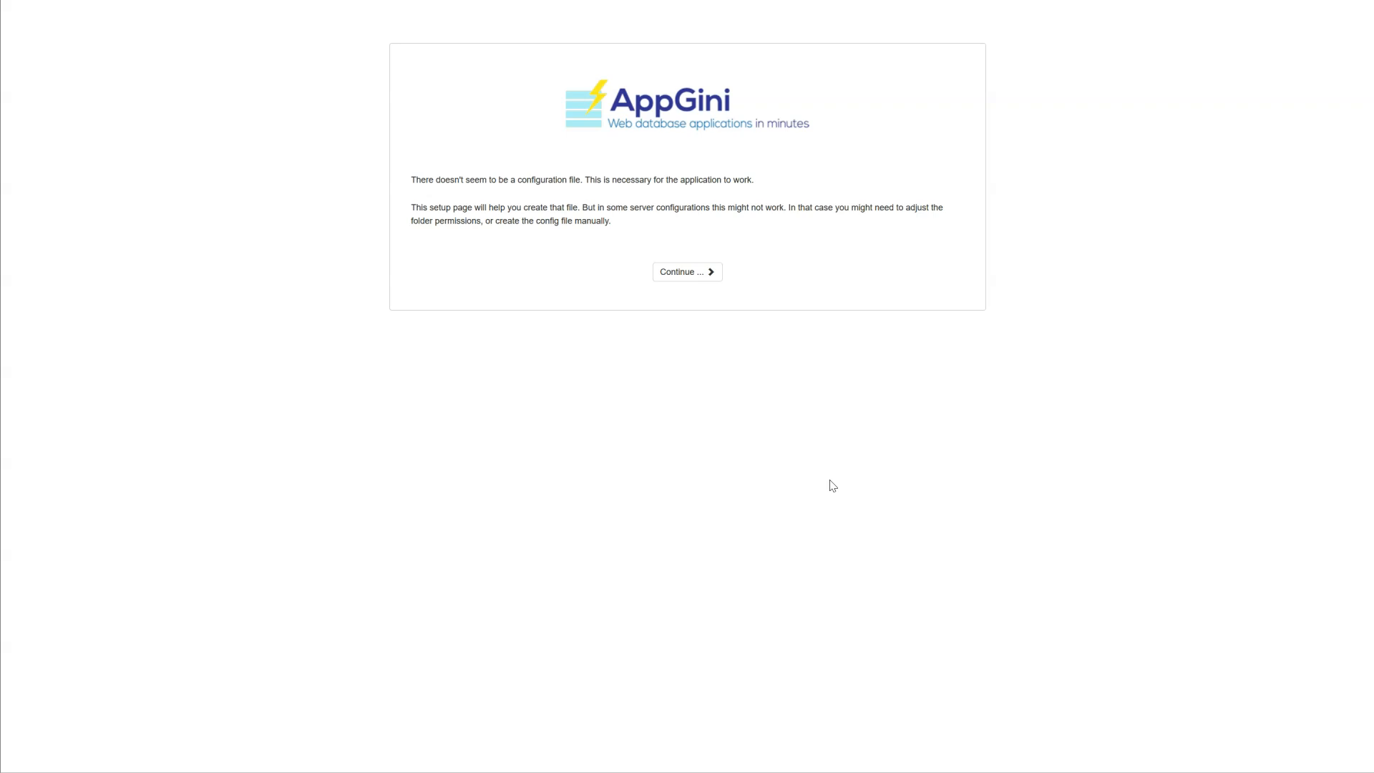
left_click(672, 274)
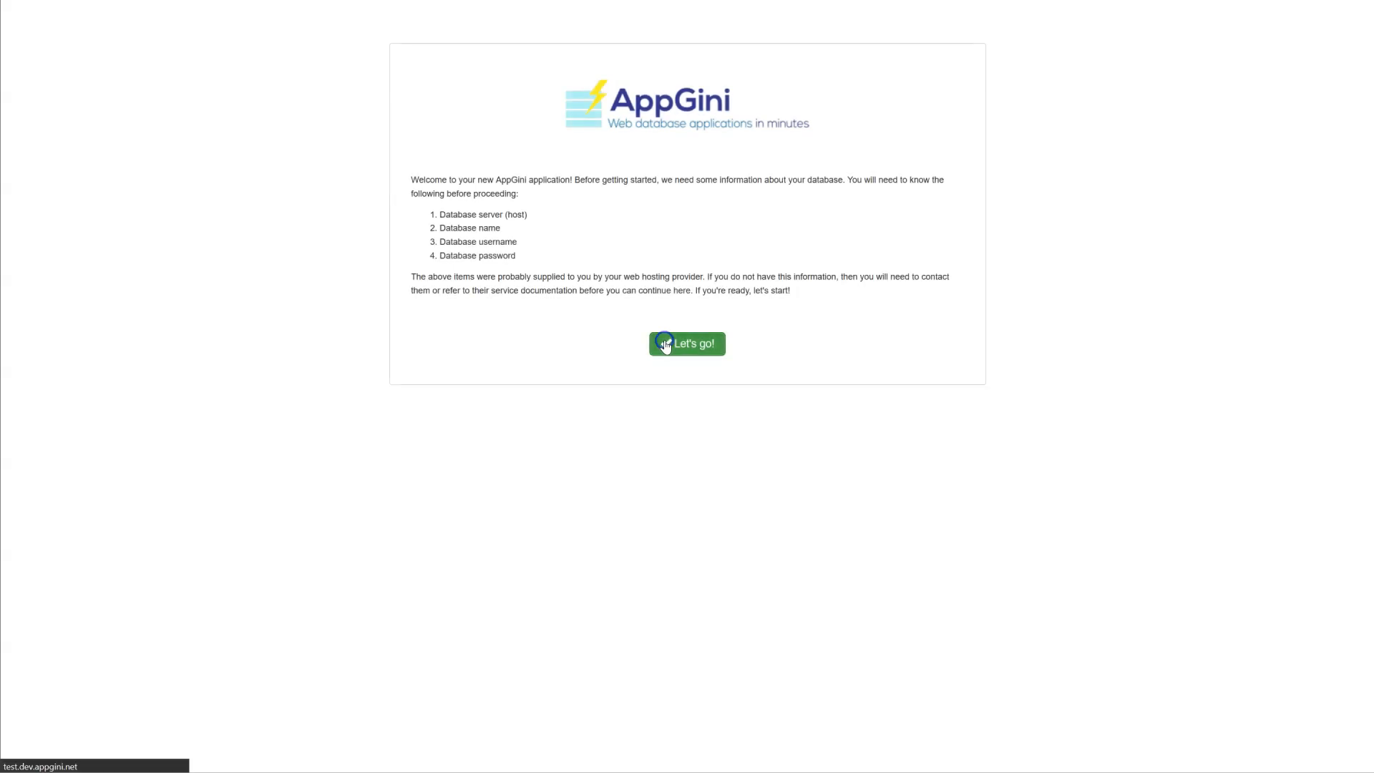
left_click(665, 342)
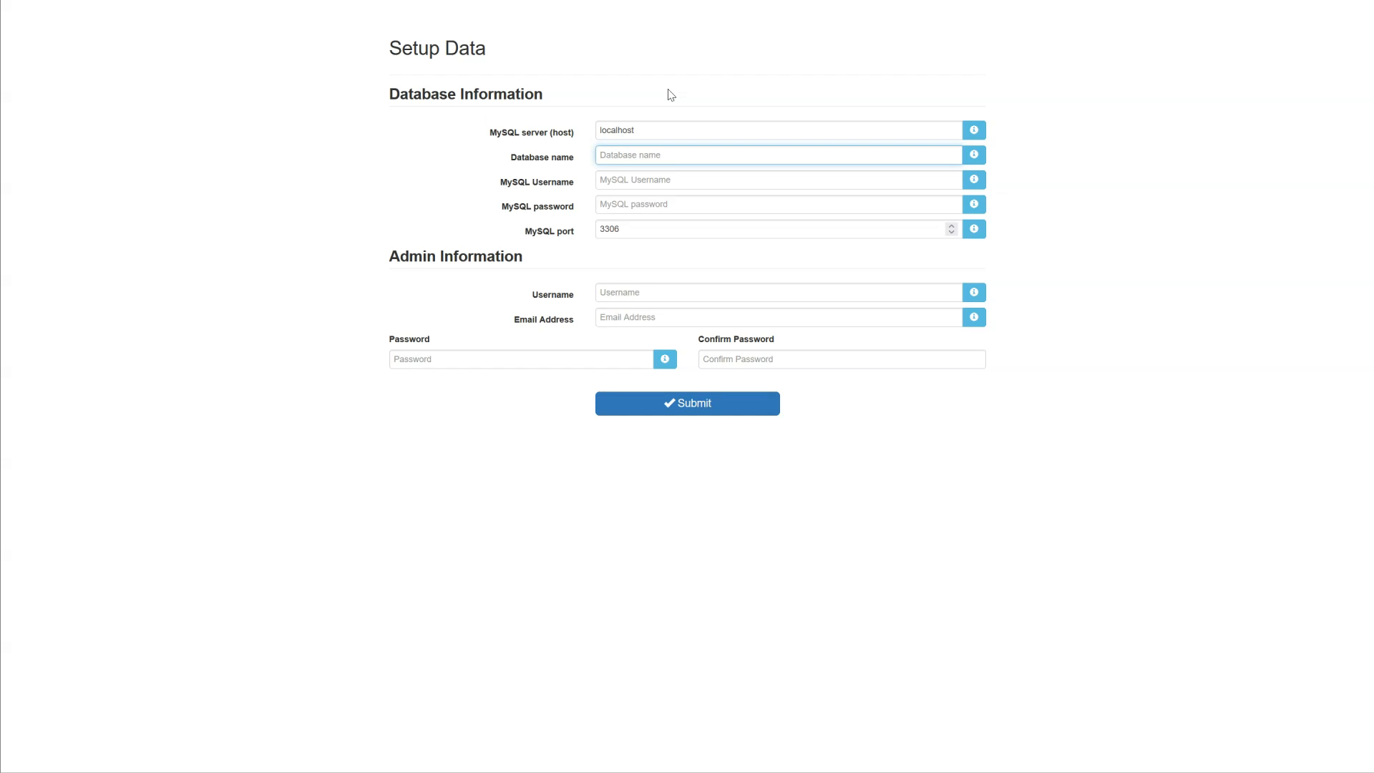
Step: Enter MySQL host mysql, database name inventory and username inventory, then move to the password
double_click(659, 129)
type("mysql")
key("Tab")
type("inventory")
key("Tab")
type("inventory")
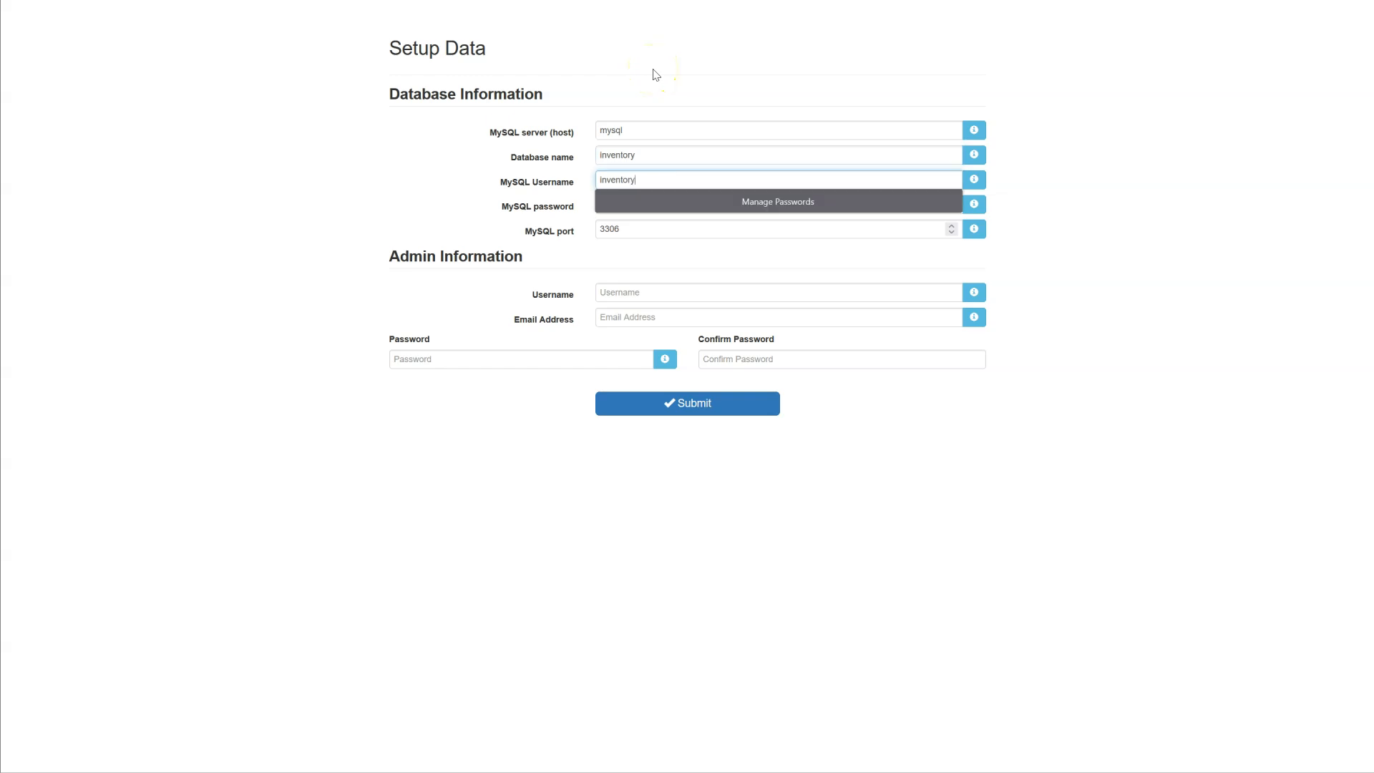
key("Tab")
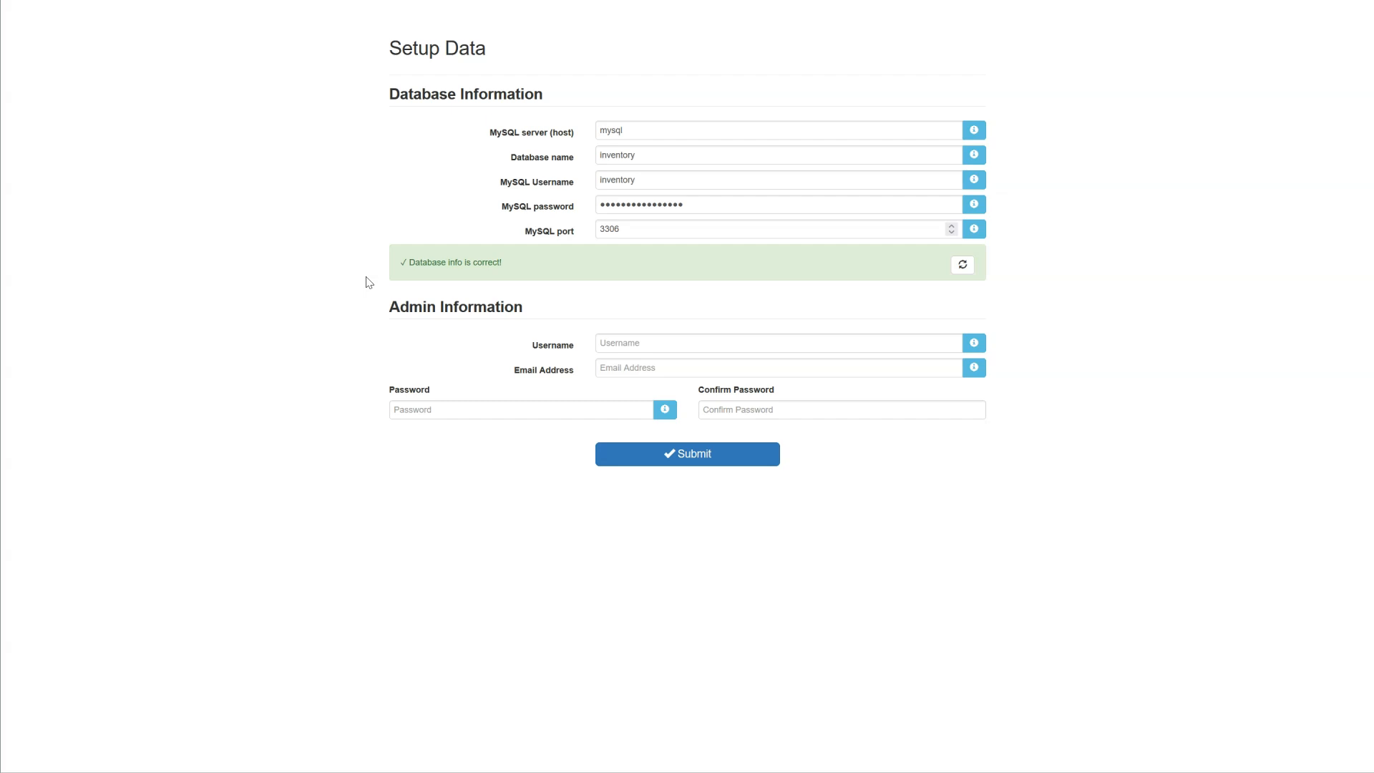
Step: Enter admin as the admin username and pick the suggested admin e-mail address
left_click(636, 342)
type("admin")
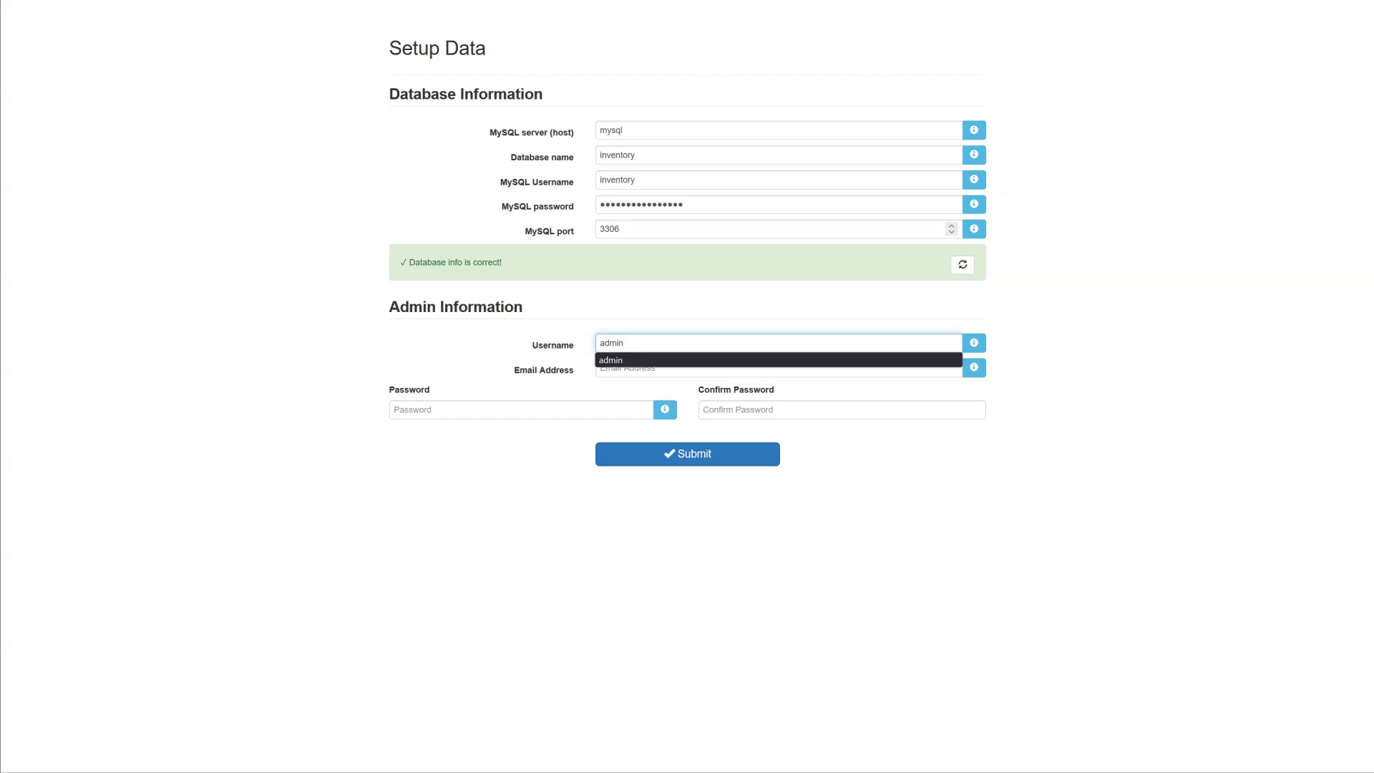
key("Escape")
key("Tab")
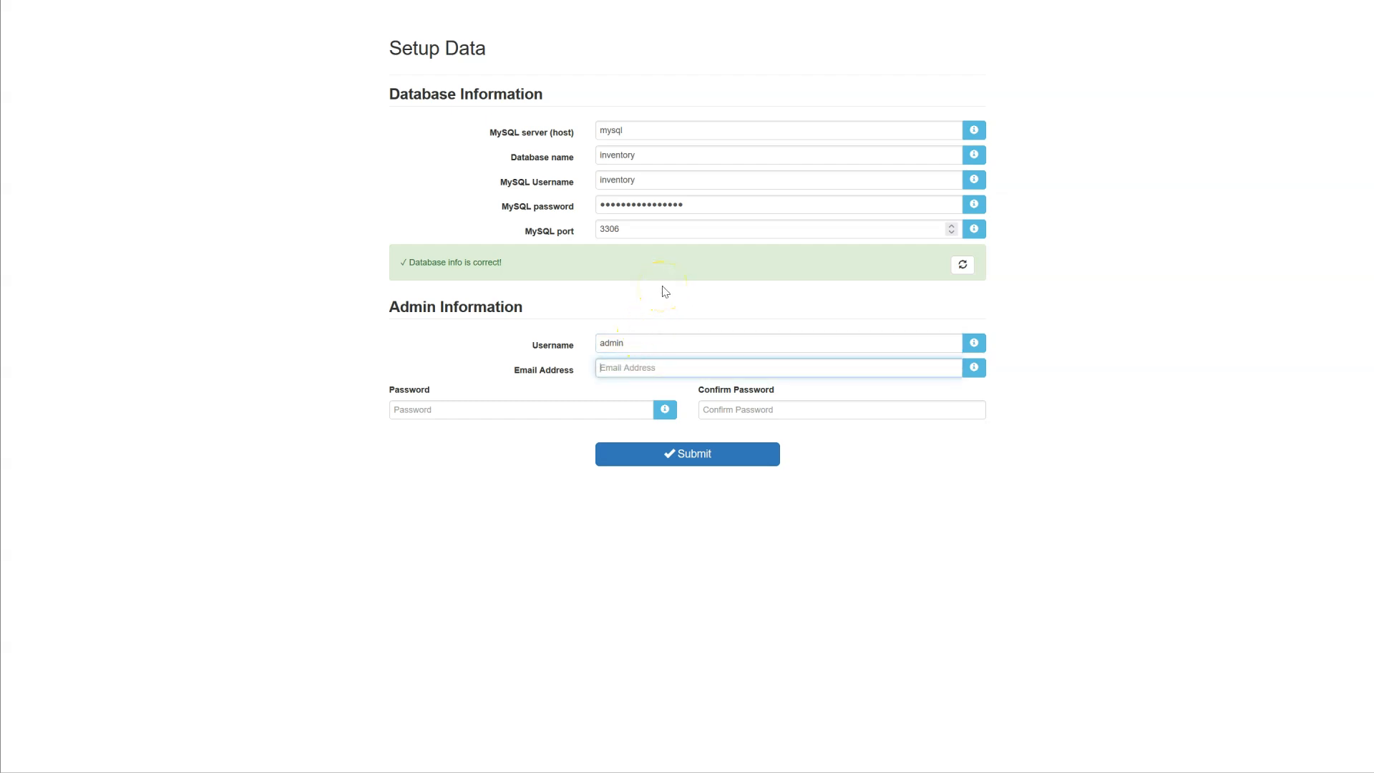
type("admin")
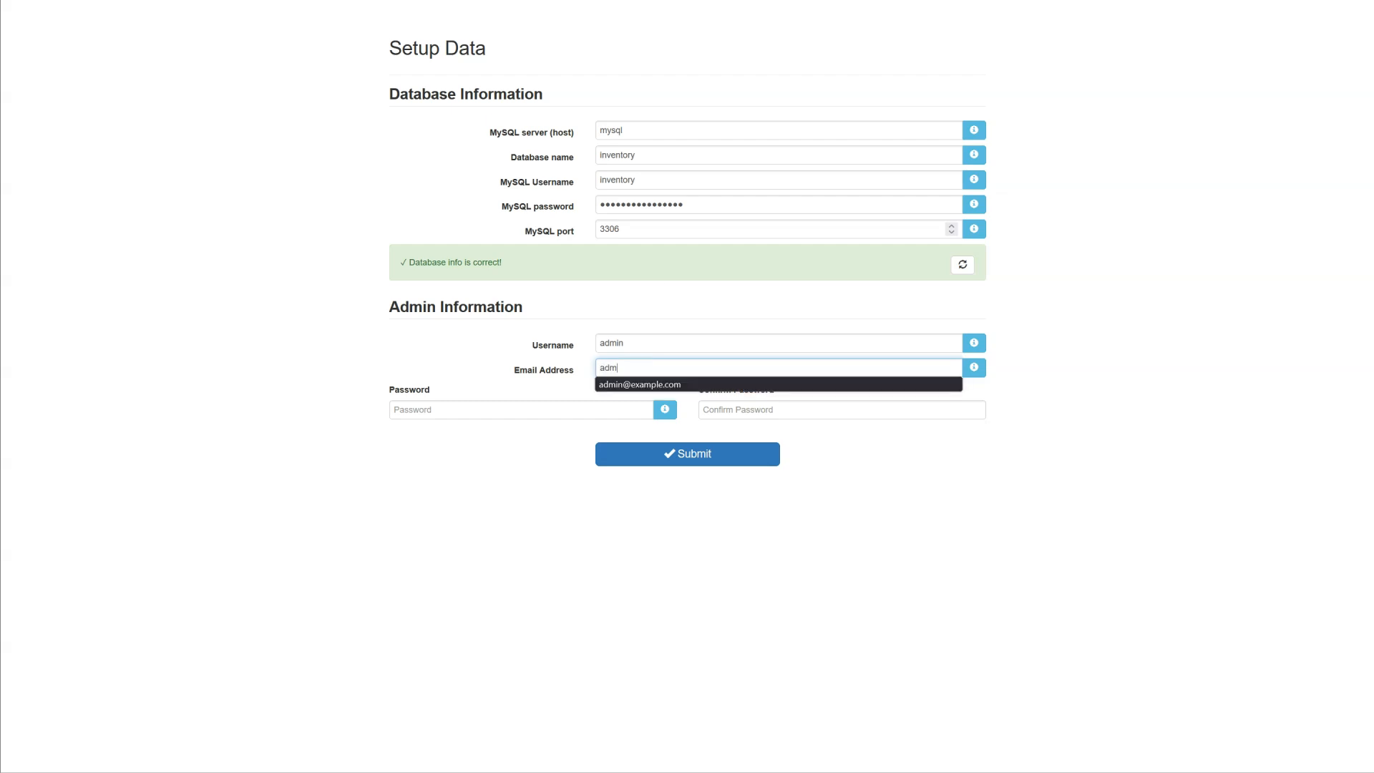
key("Down")
key("Return")
Step: Paste the admin password into both password fields and submit the setup form
key("Tab")
key("ctrl+v")
left_click(790, 410)
key("ctrl+v")
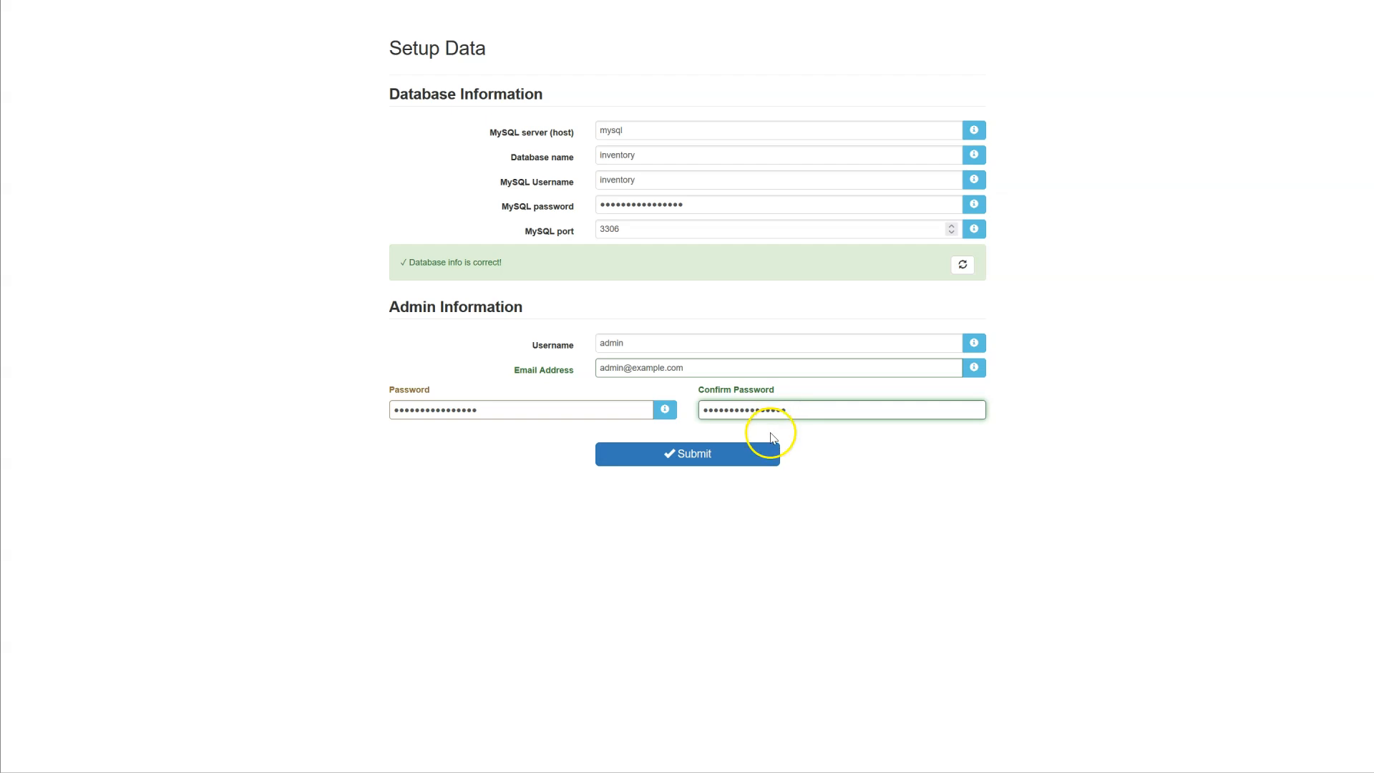
left_click(746, 461)
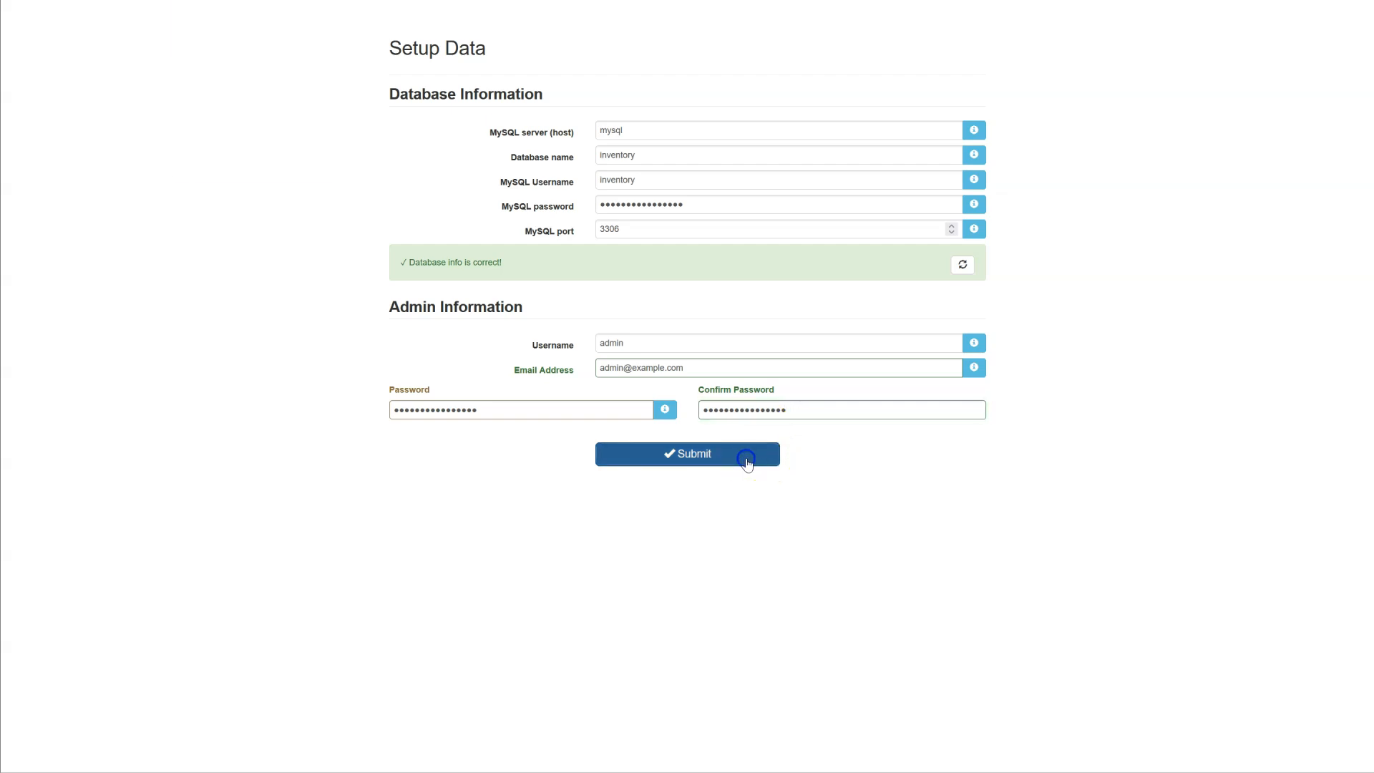
left_click(269, 310)
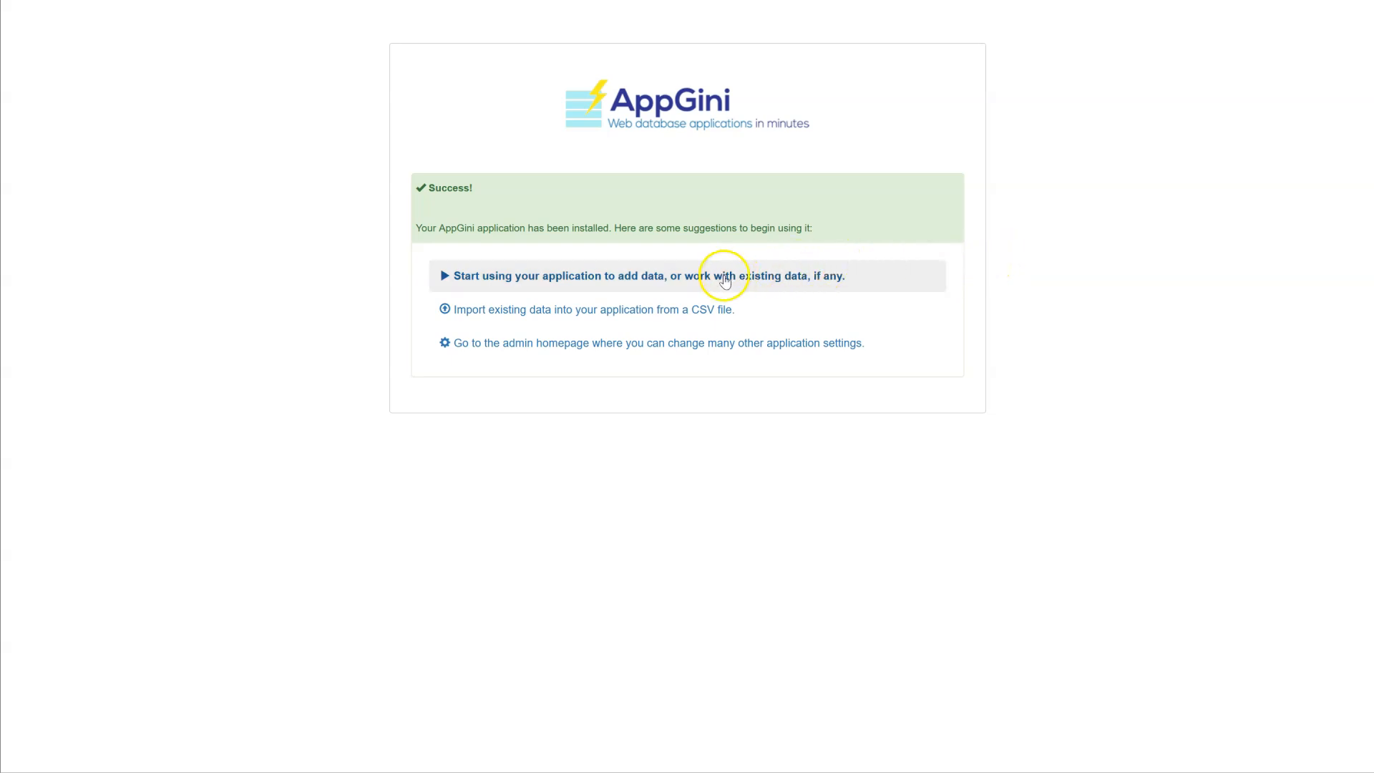
Step: Open the Inventory Management homepage listing Products, Stocks received and Stocks withdrawn
left_click(725, 279)
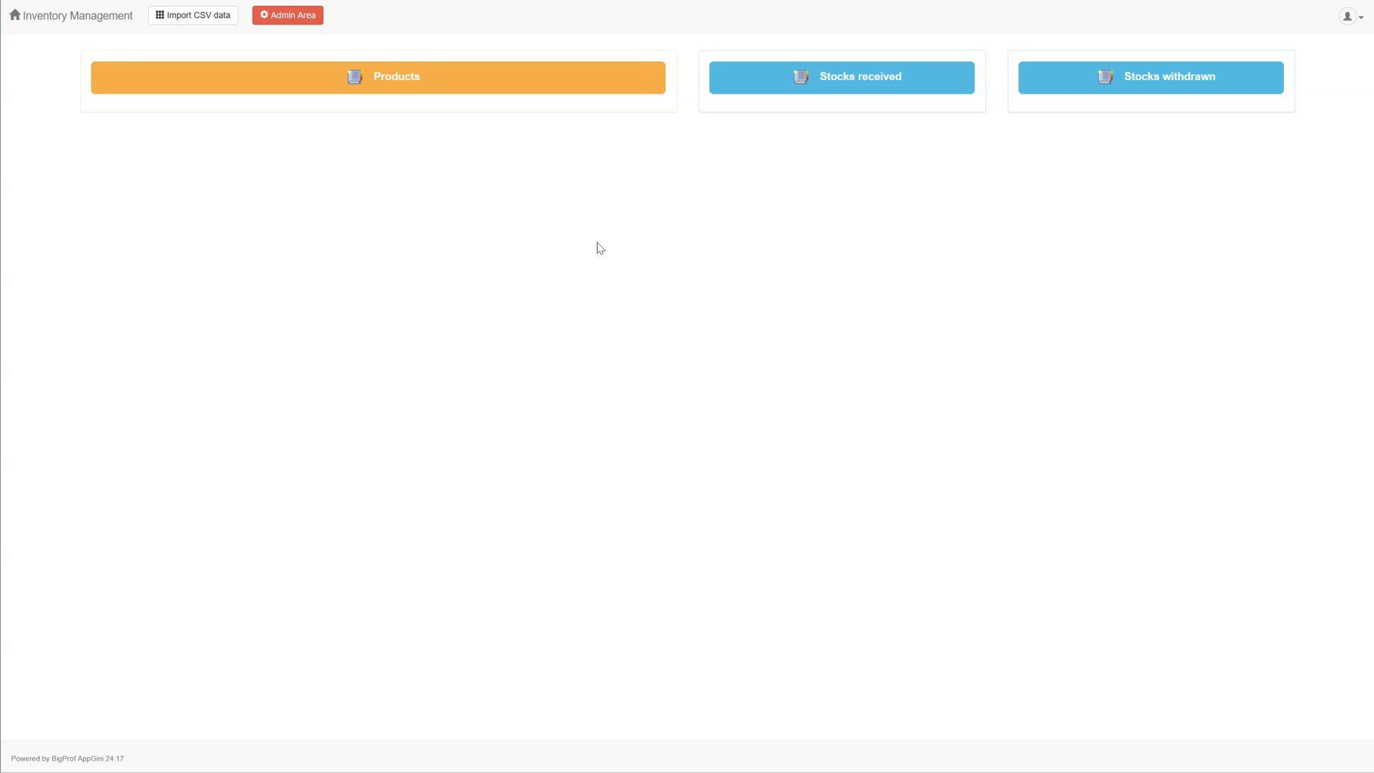
Step: Add a Laptop product with description 'Powerful laptop' and SKU LAP001 in the Products table
left_click(547, 203)
left_click(512, 84)
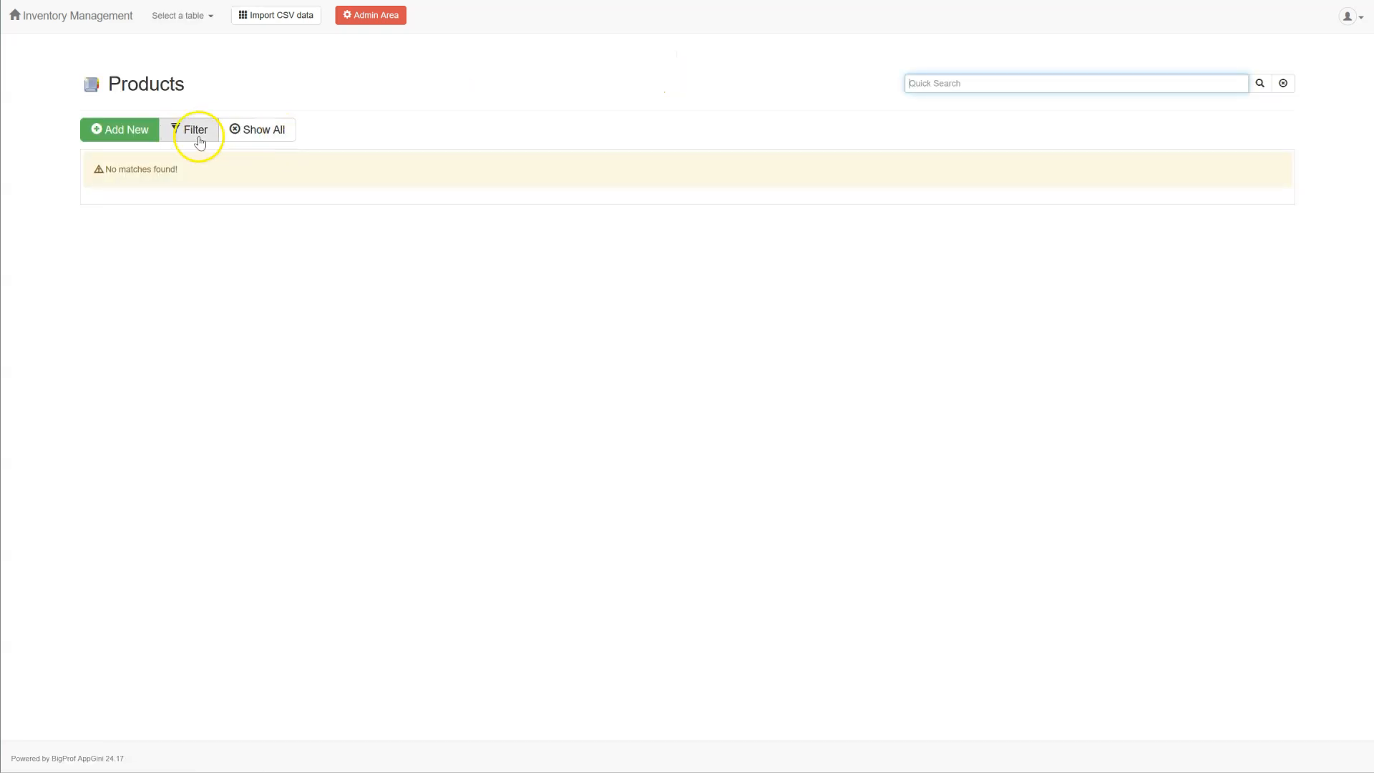
left_click(138, 133)
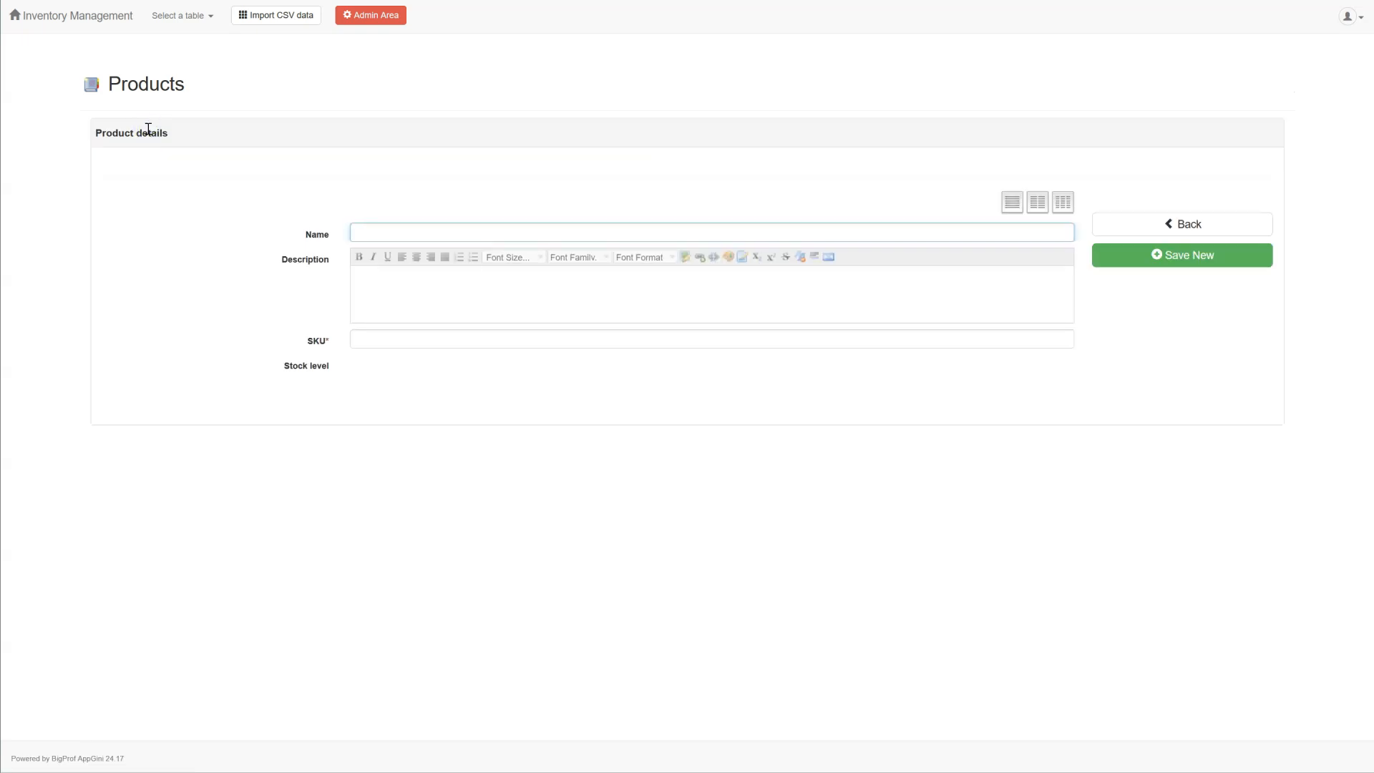
type("L")
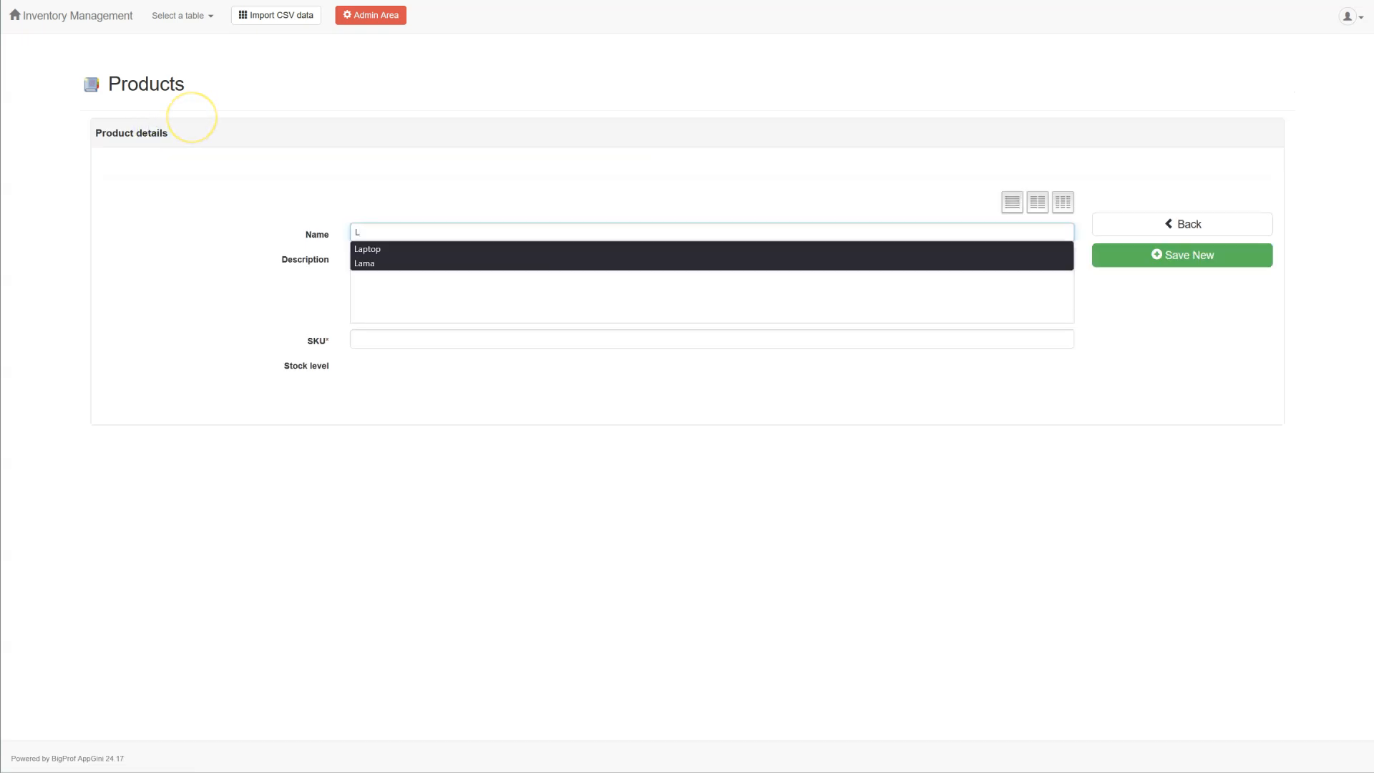
key("Down")
key("Tab")
type("Pwerful laptopo")
key("Tab")
type("LAP001")
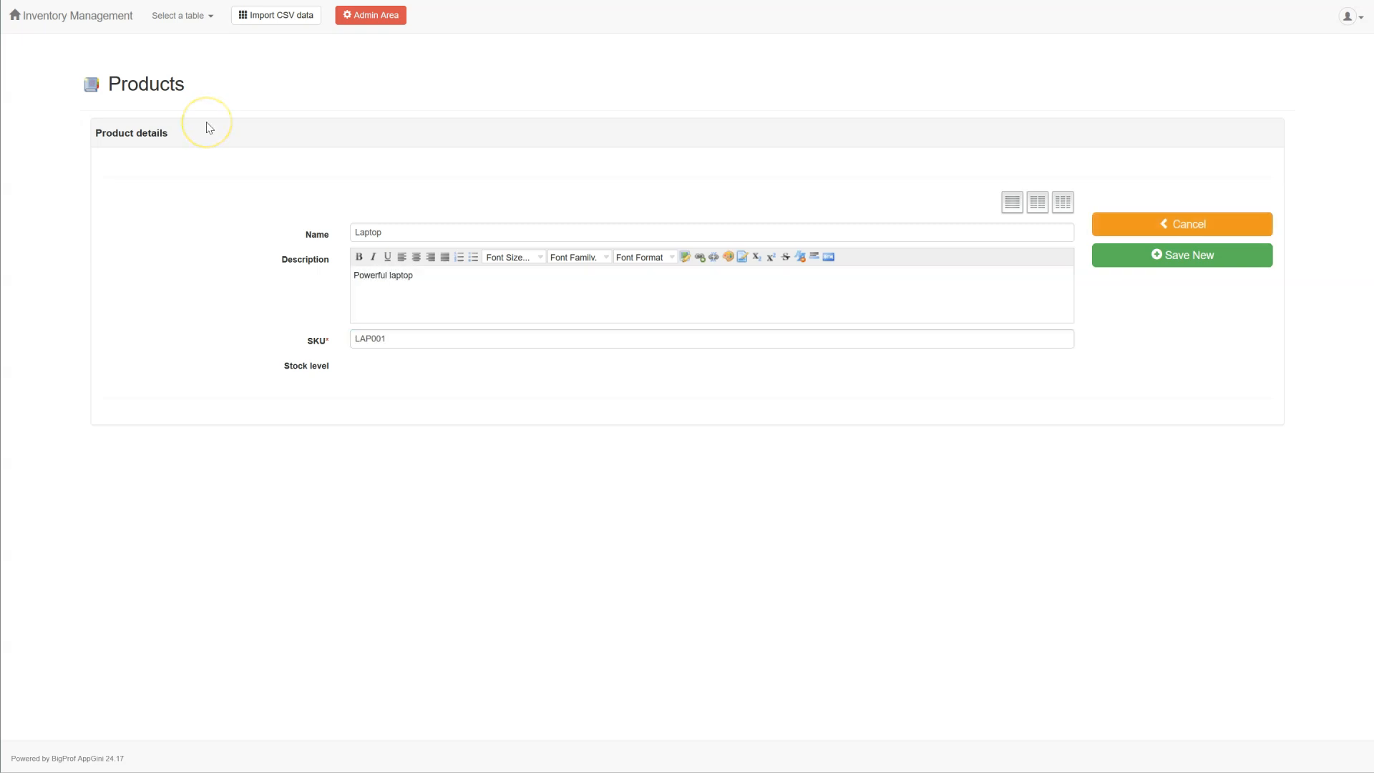
left_click(1159, 272)
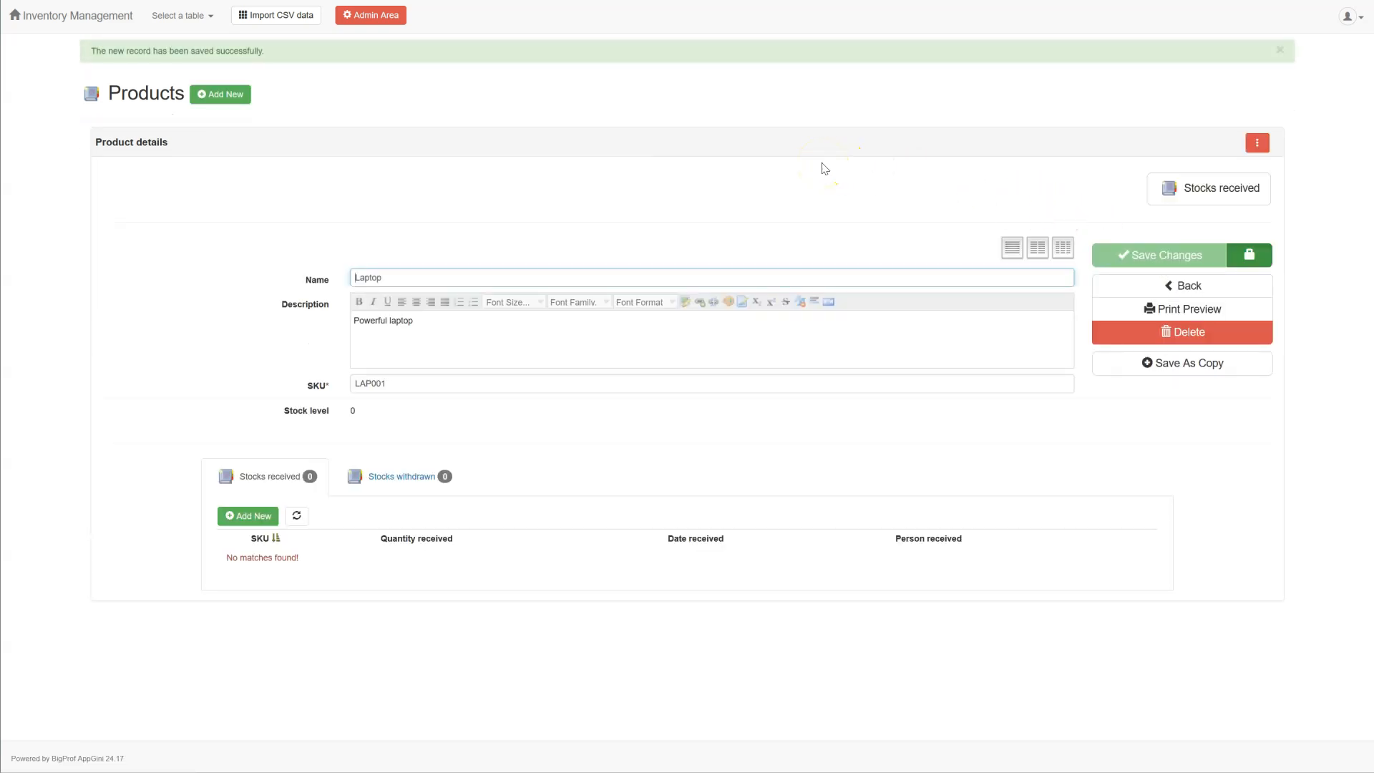
left_click(203, 98)
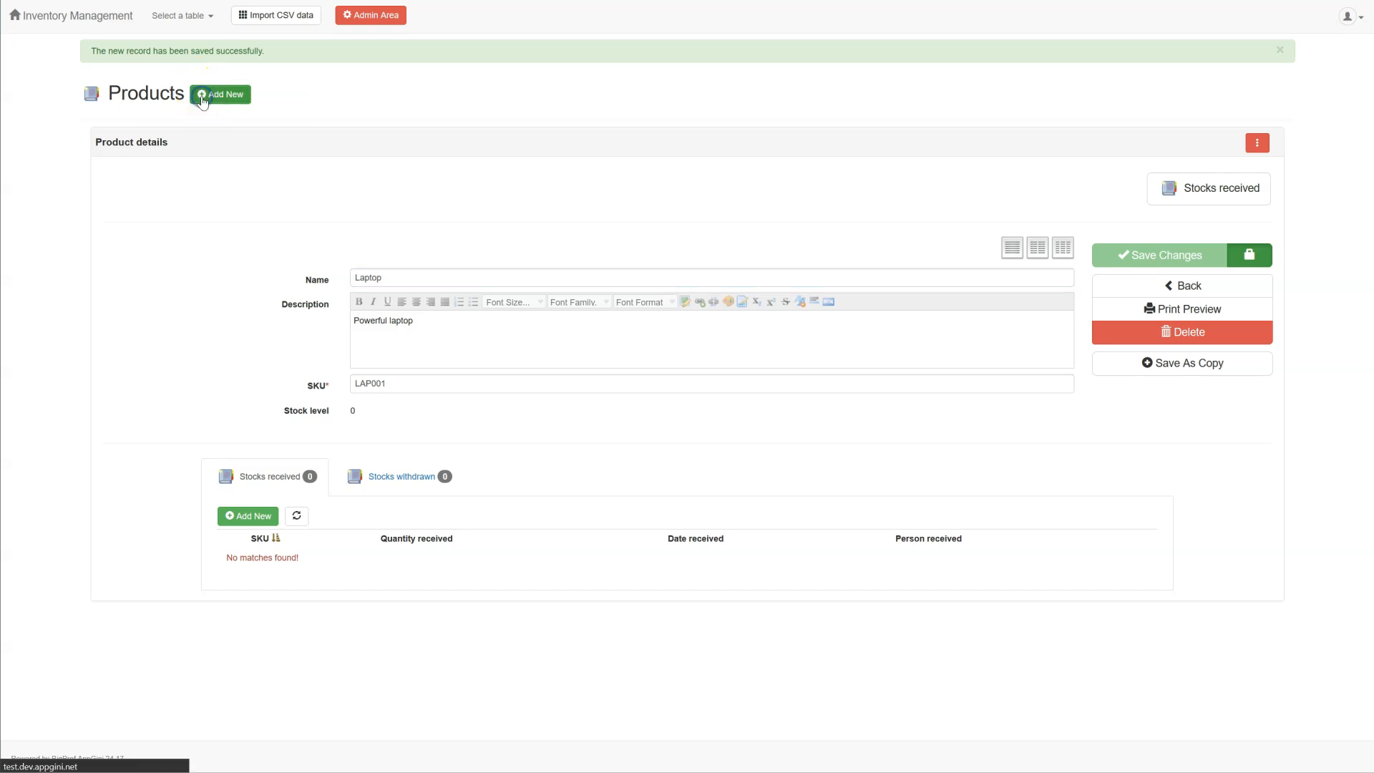
Step: Save a Smartphone product with SKU PHN001, then reopen the Laptop record from the products list
type("Smartphone")
key("Down")
key("Tab")
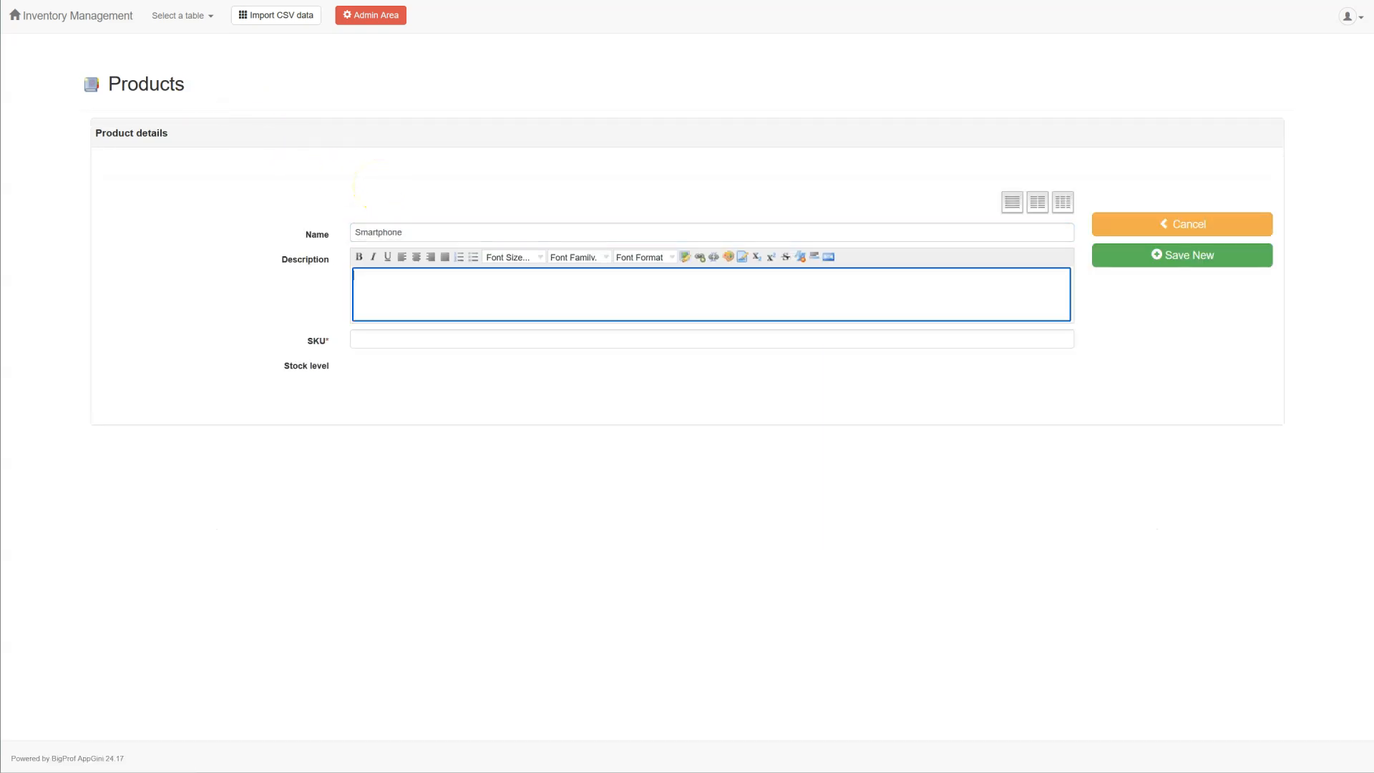
key("Tab")
type("P")
key("Down")
key("Tab")
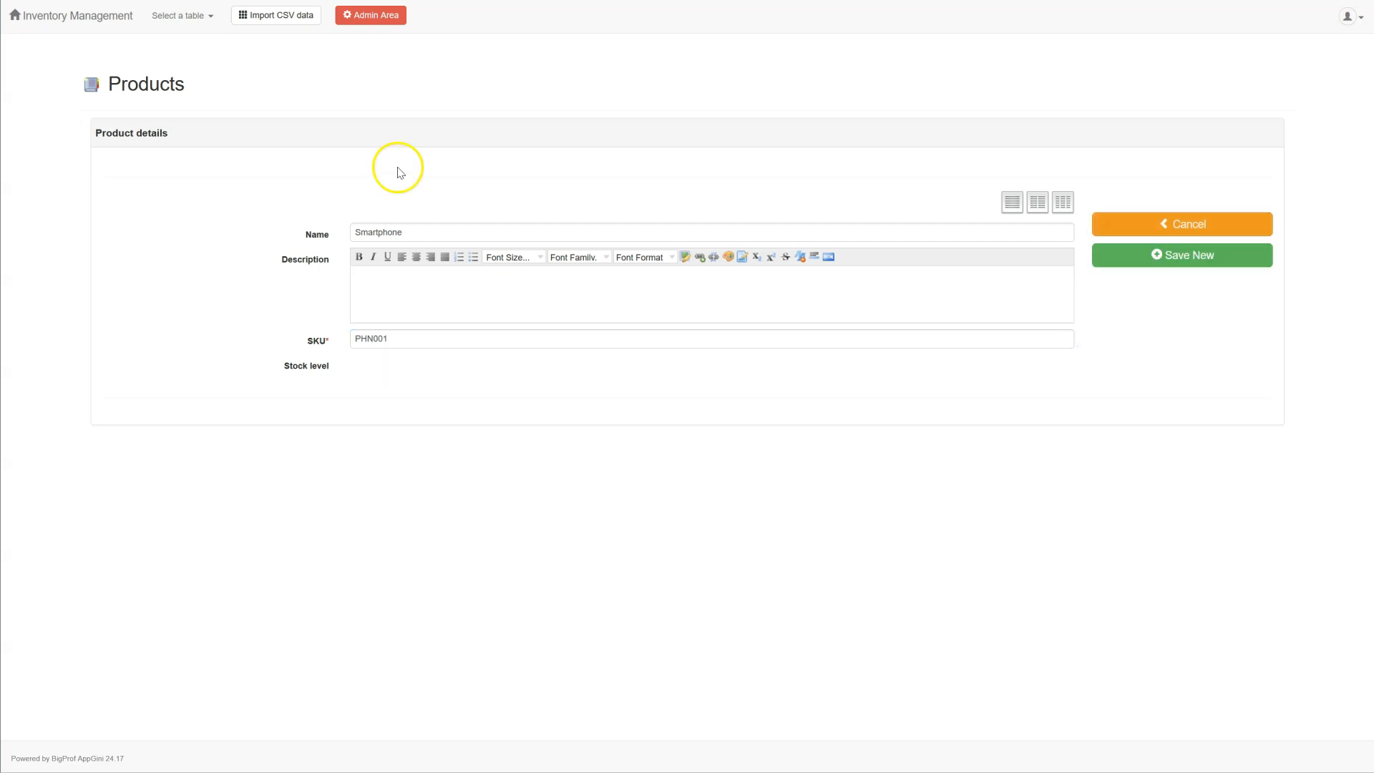
left_click(1171, 264)
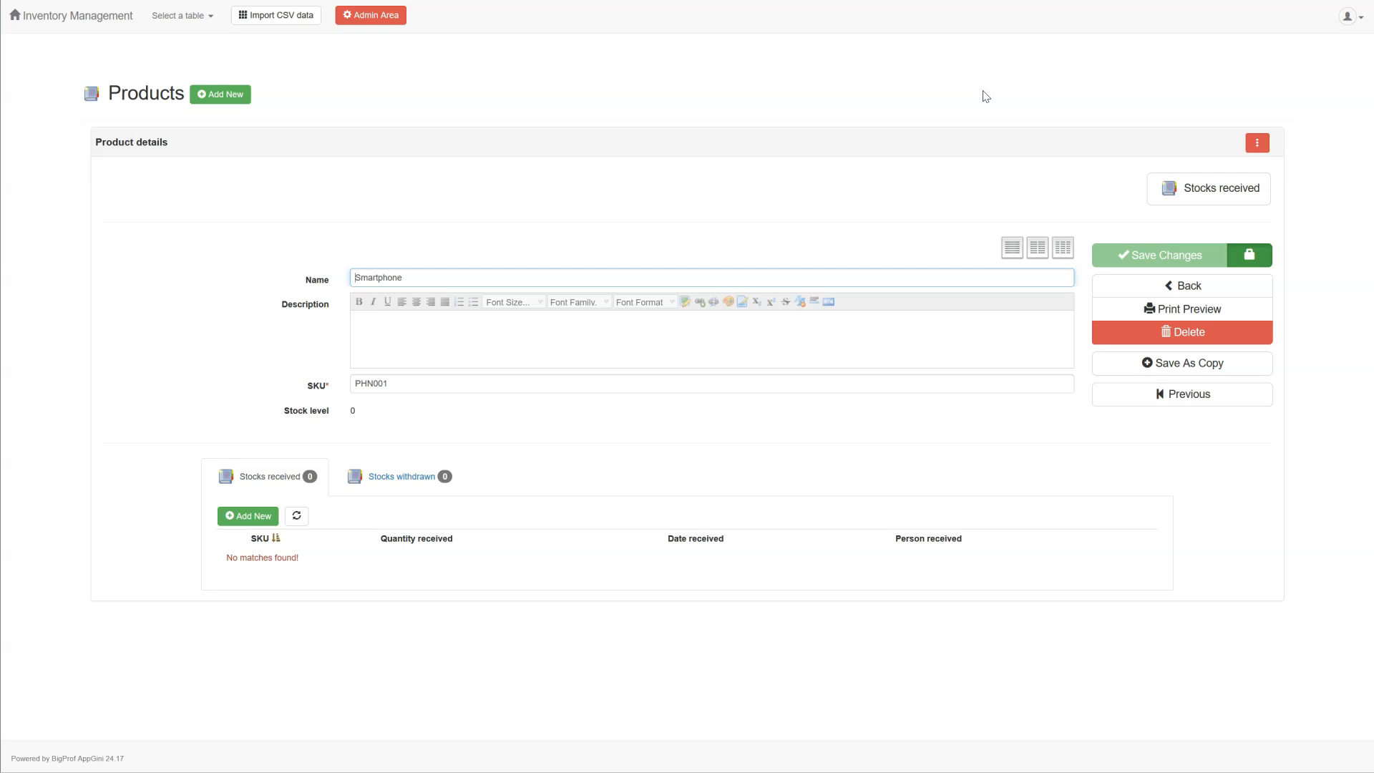
left_click(159, 93)
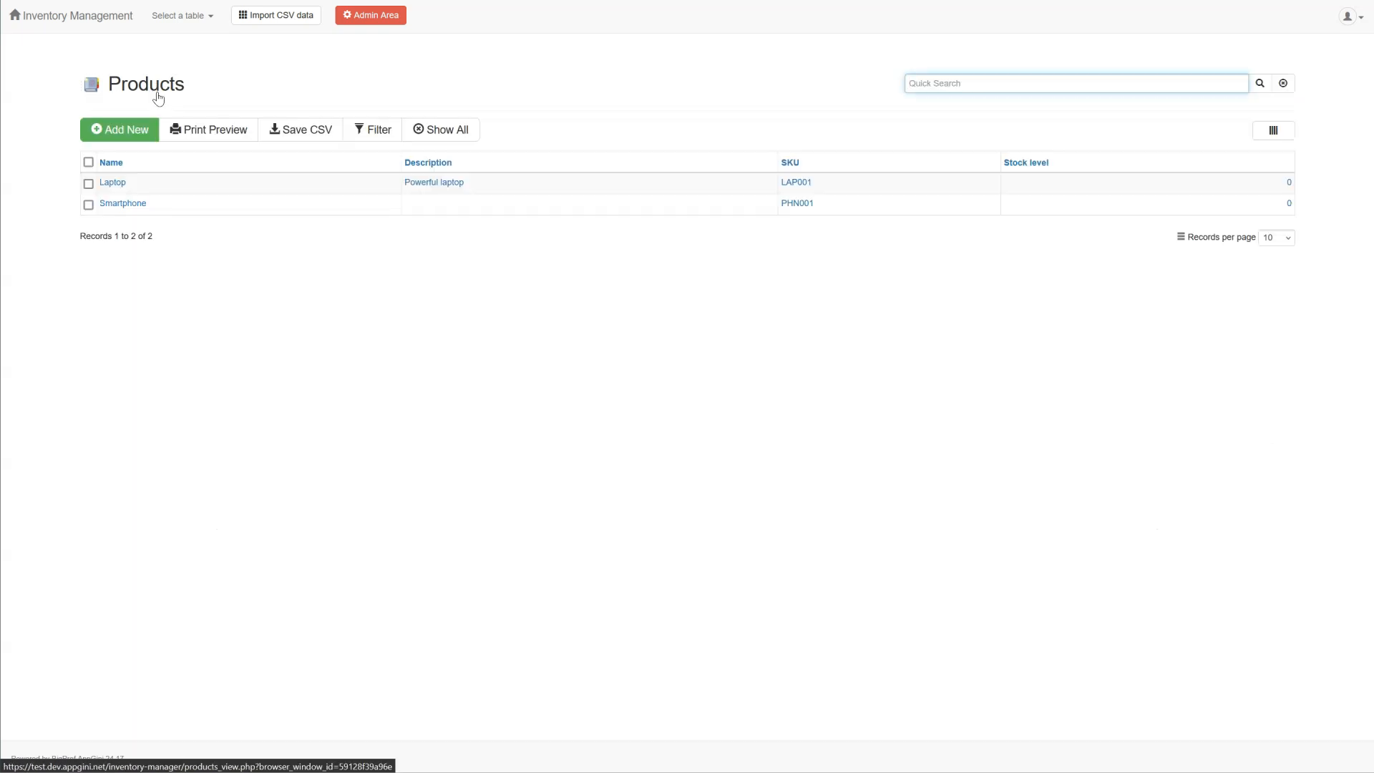
left_click(193, 189)
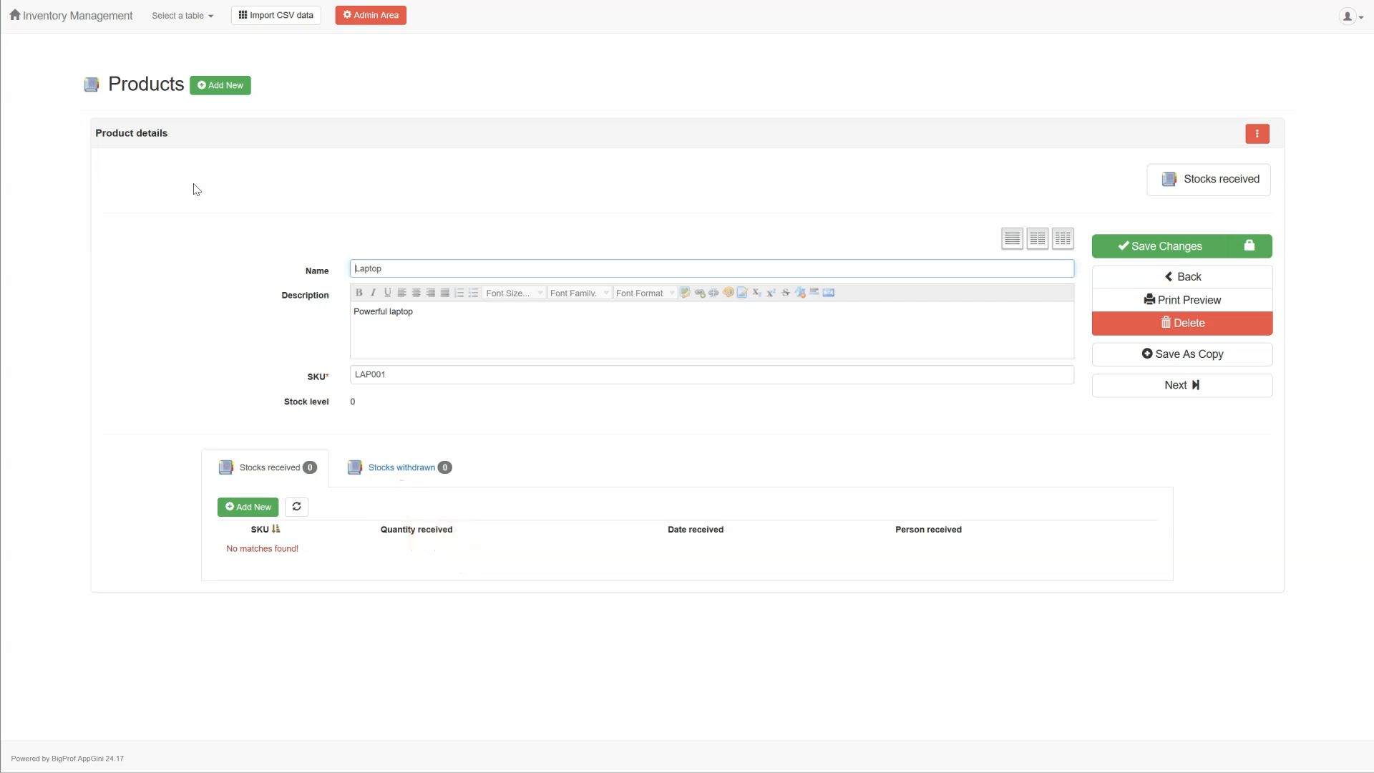
Step: Record 10 units of LAP001 received with the current date, bringing the Laptop's stock to 10
left_click(230, 362)
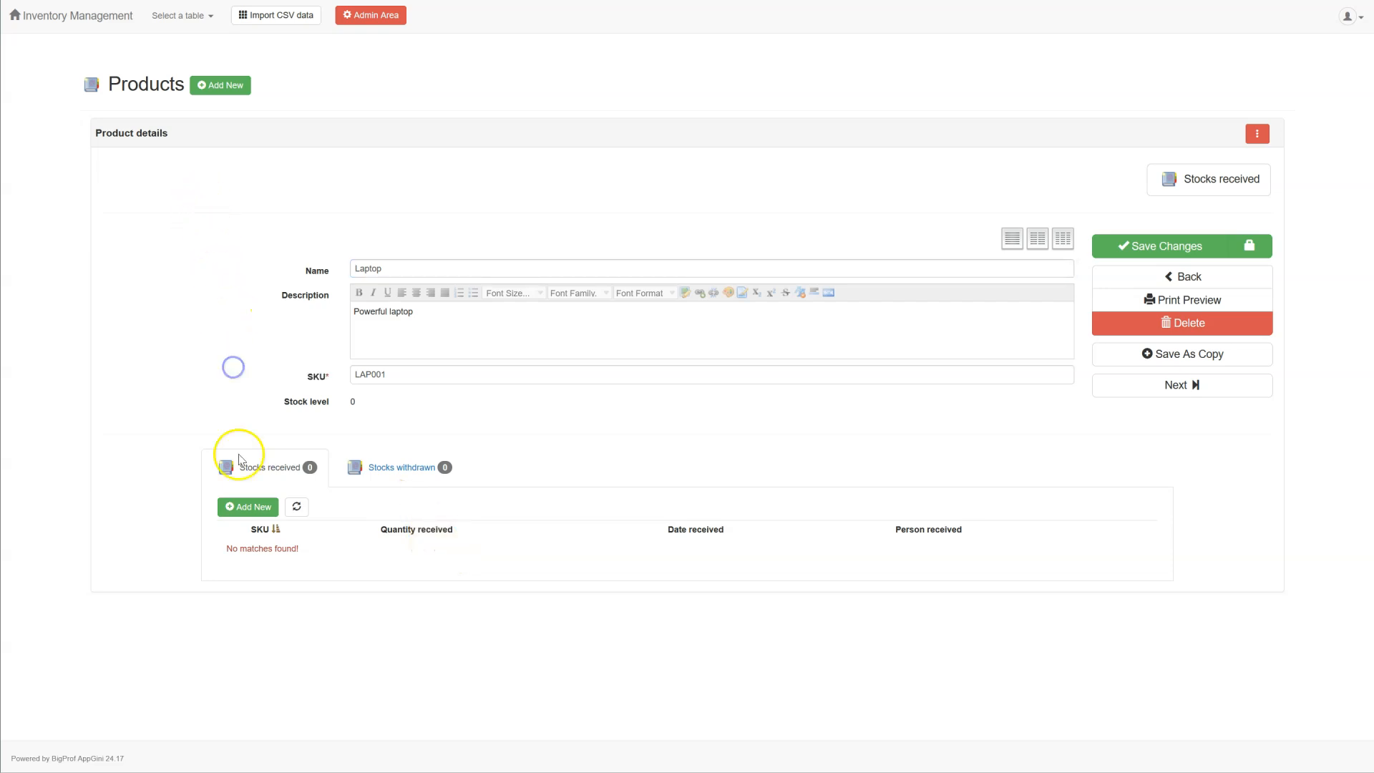
left_click(247, 508)
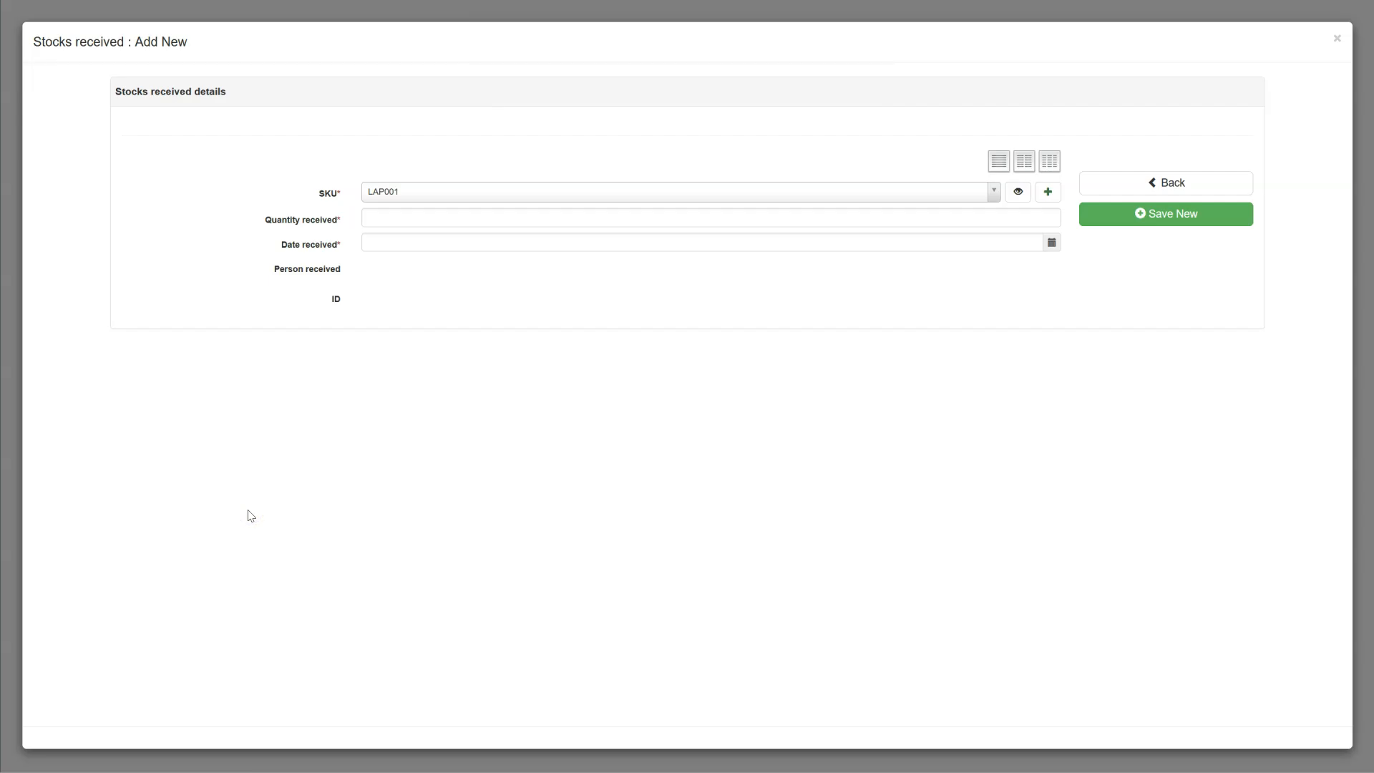
left_click(432, 217)
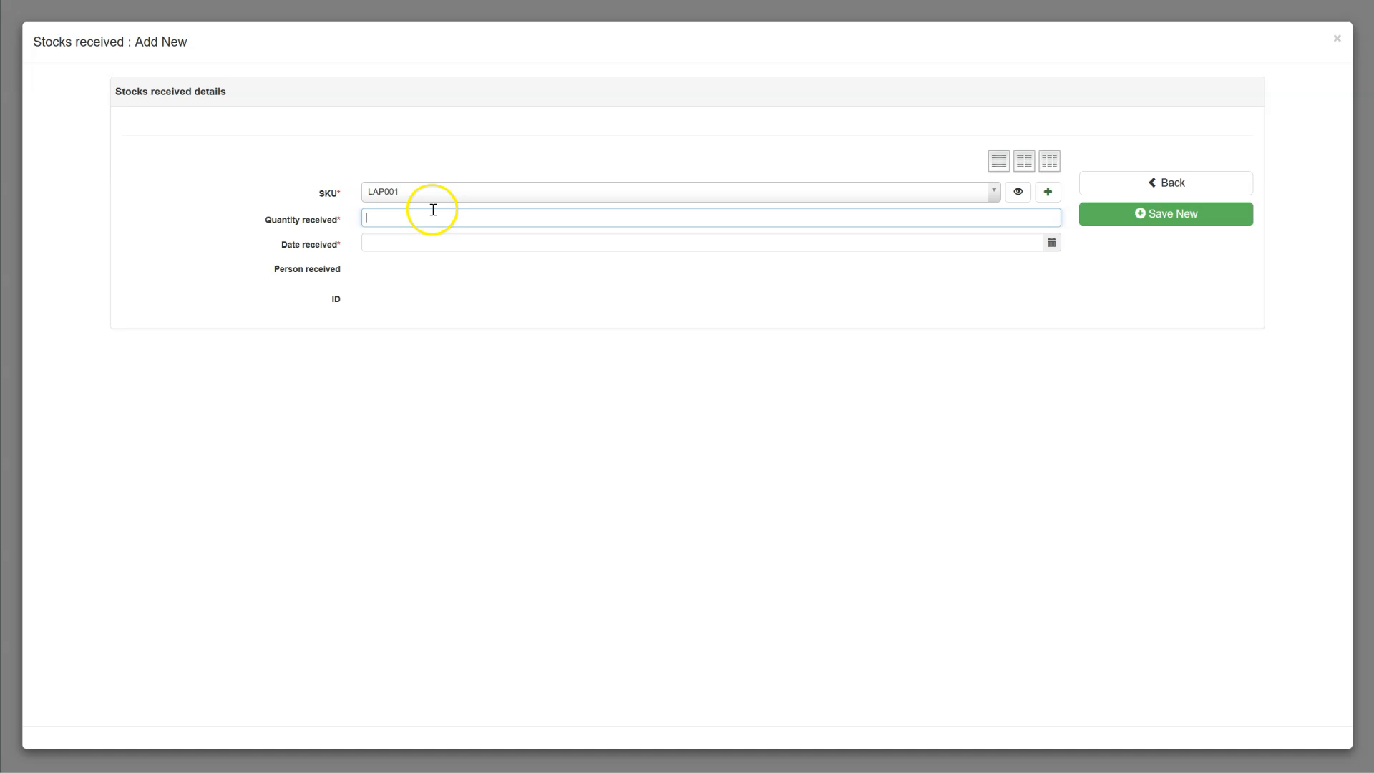
type("10")
key("Tab")
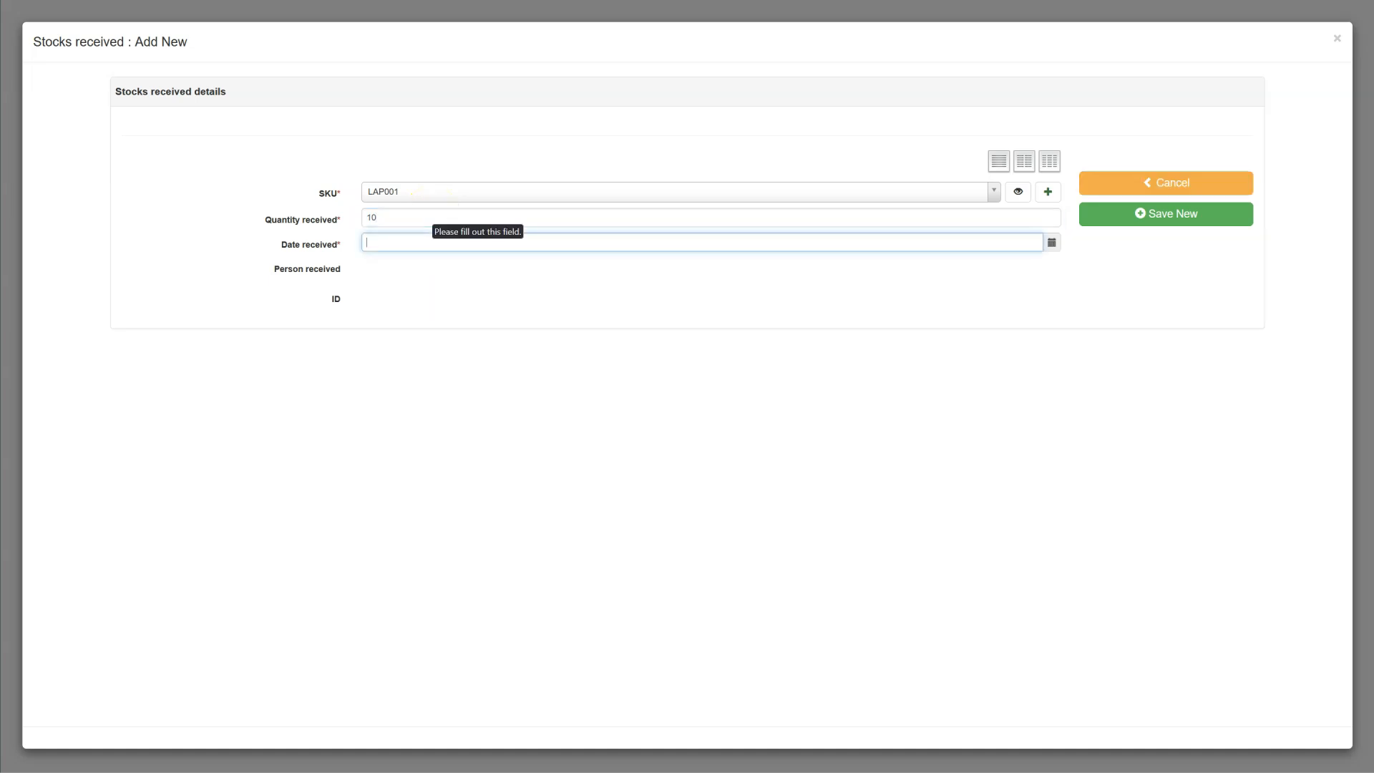
left_click(1052, 243)
left_click(1032, 266)
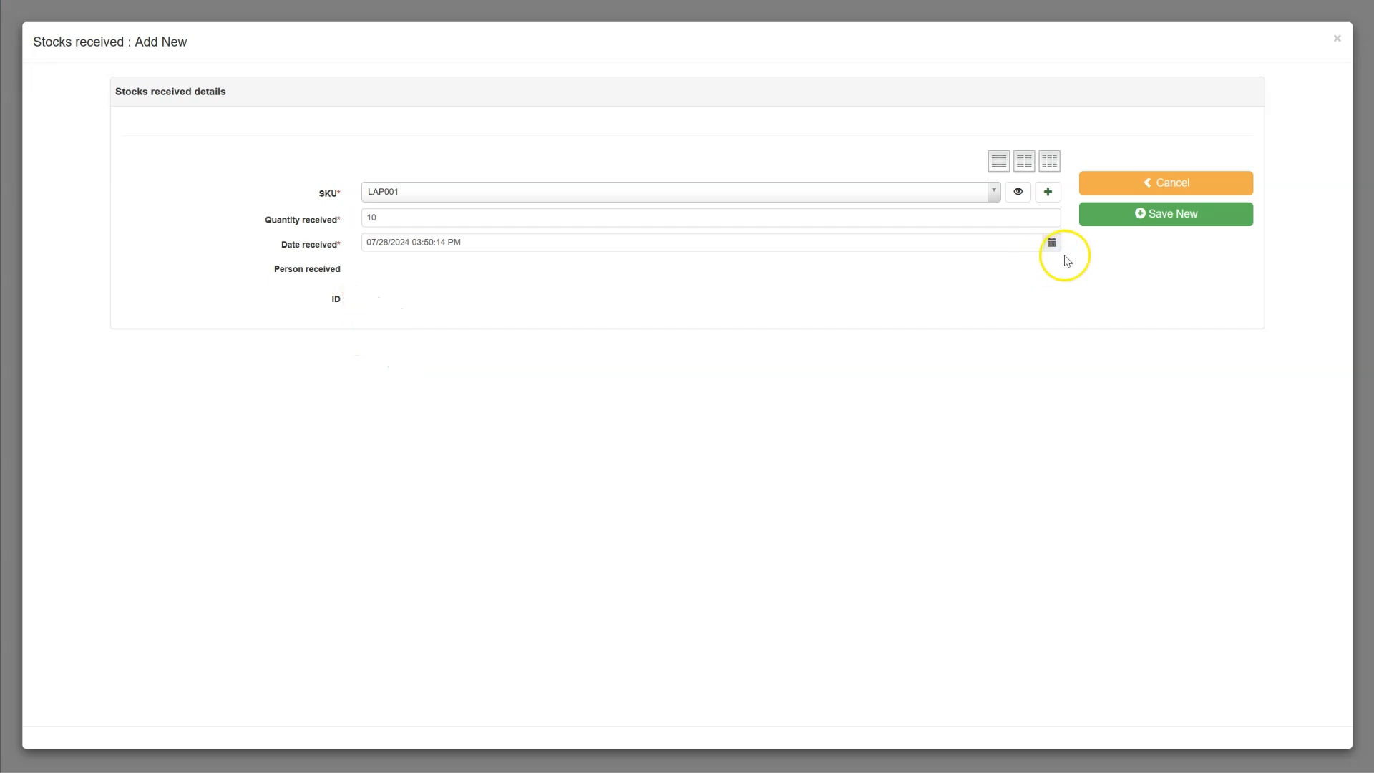
left_click(1142, 229)
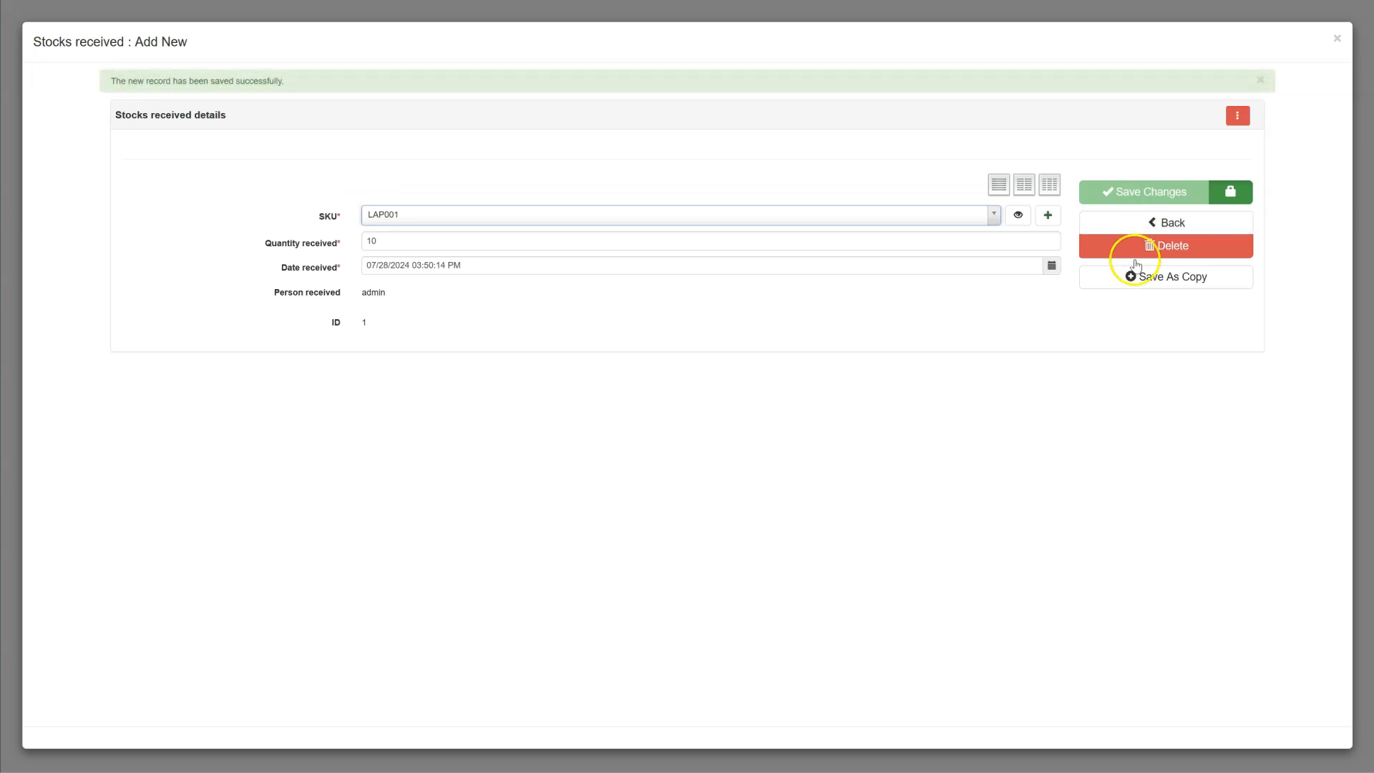
left_click(1136, 217)
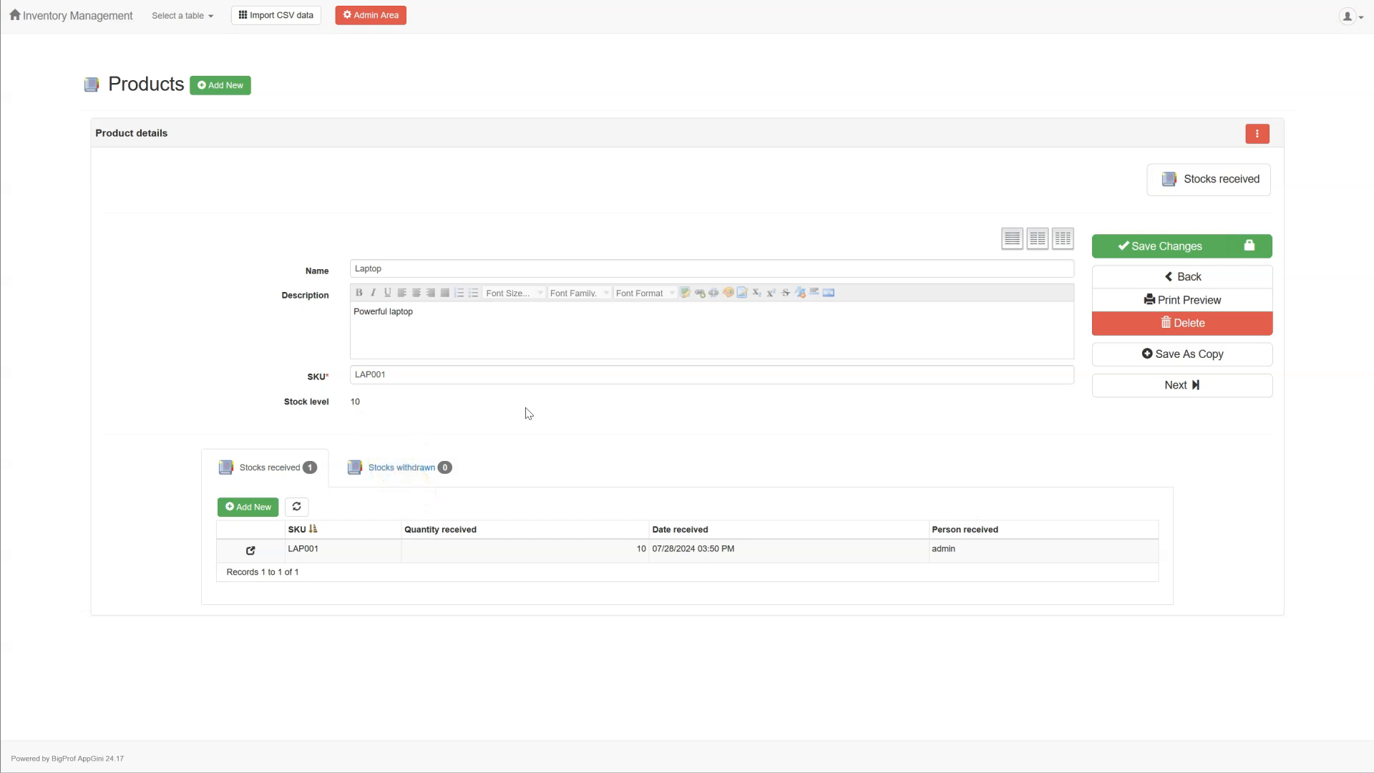
Step: Start a new stock withdrawal for LAP001 with a quantity of 2
left_click(414, 478)
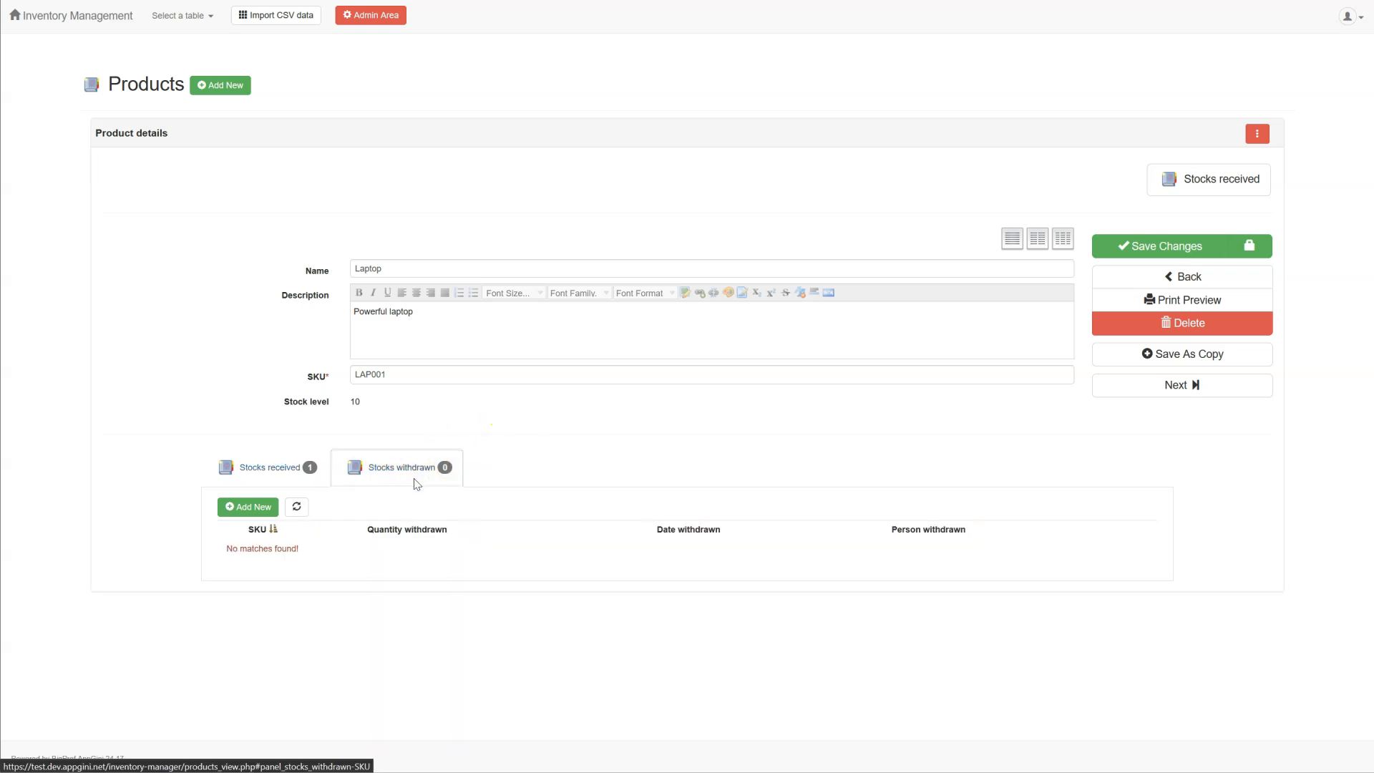
left_click(262, 510)
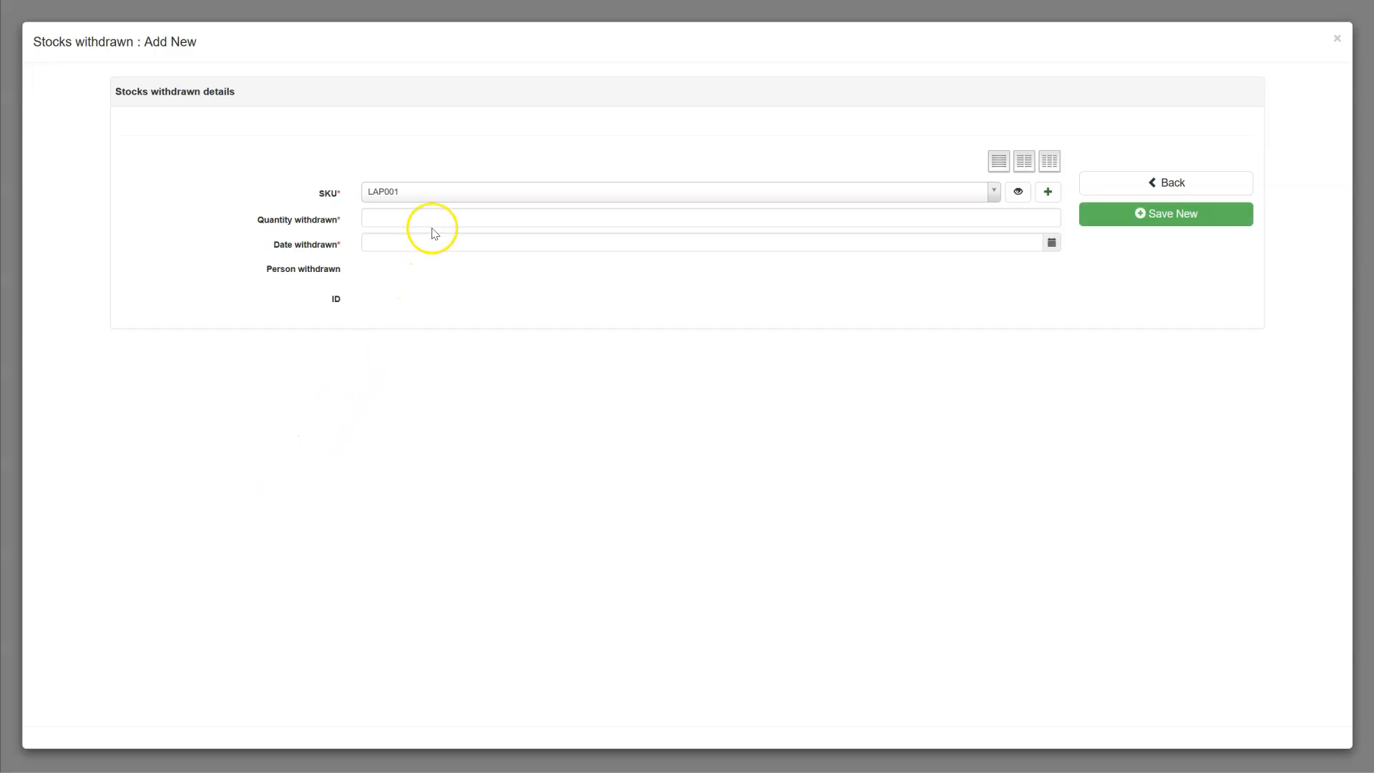
left_click(435, 223)
type("2")
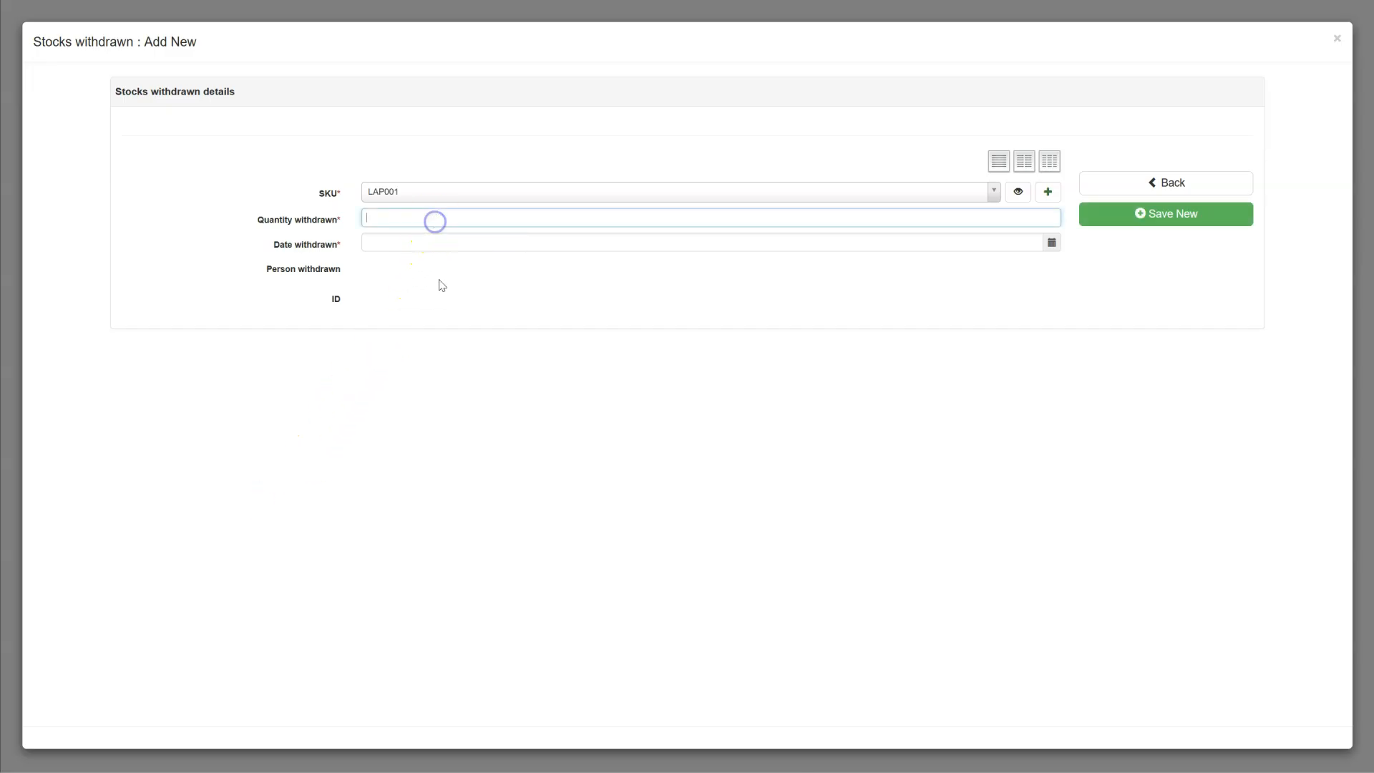
key("Tab")
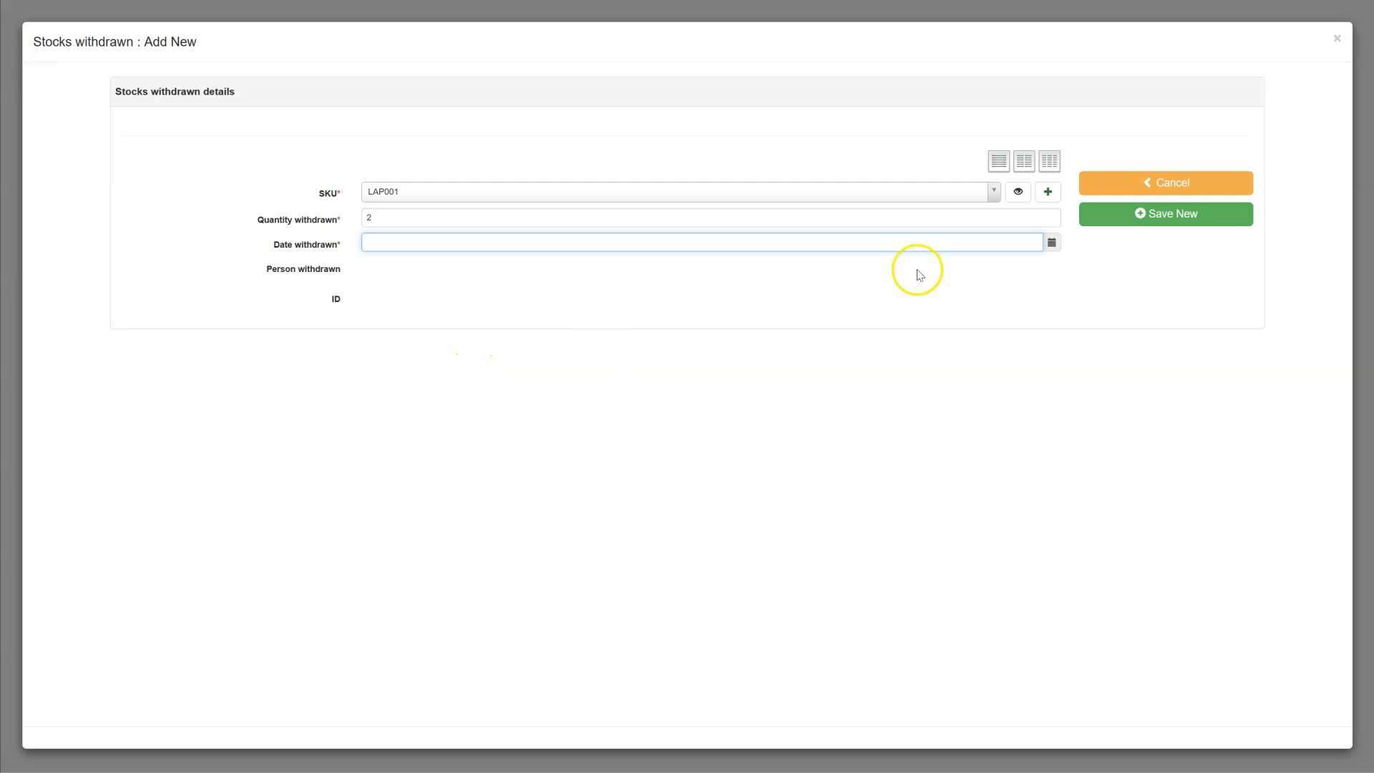
Step: Date the withdrawal with the current time, save it, and go back to AppGini
left_click(1051, 247)
left_click(1021, 277)
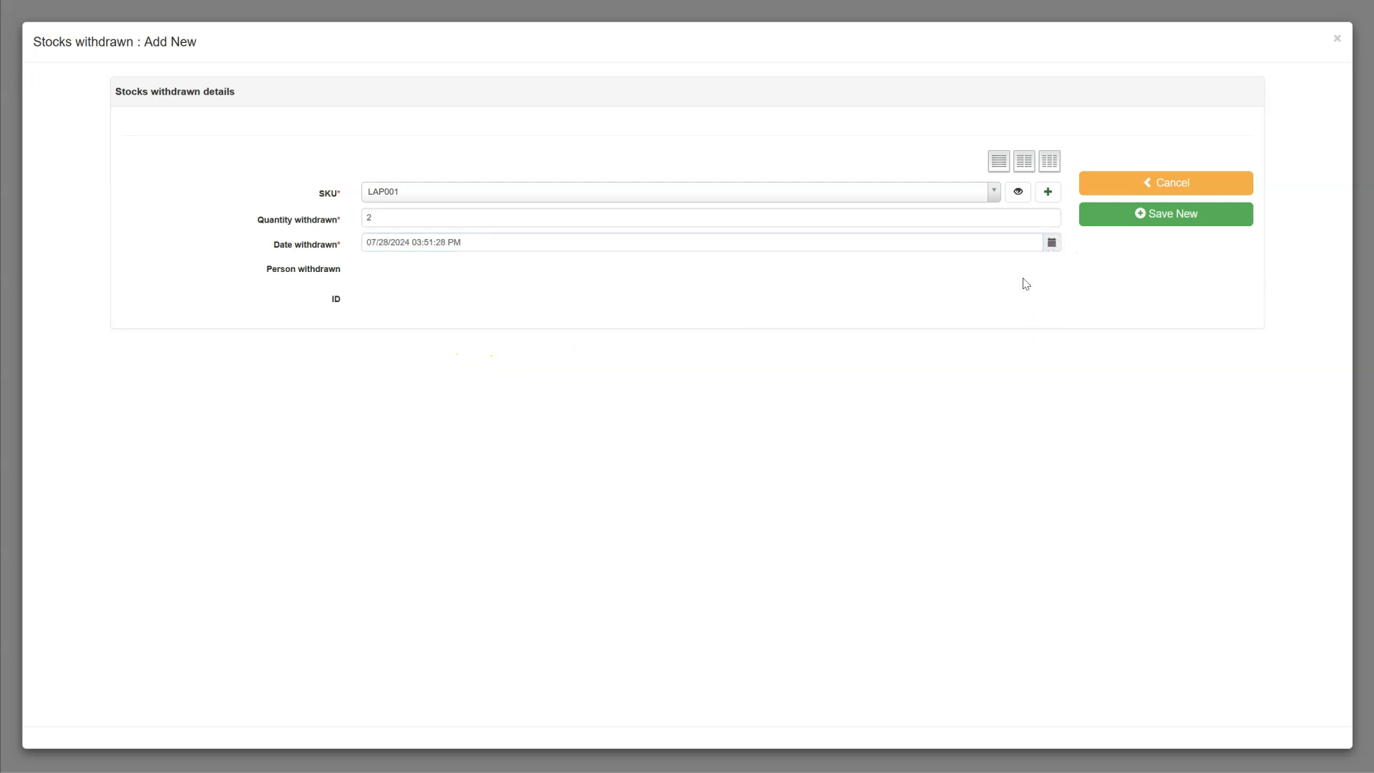
left_click(1003, 289)
left_click(1085, 280)
left_click(1180, 215)
left_click(1177, 221)
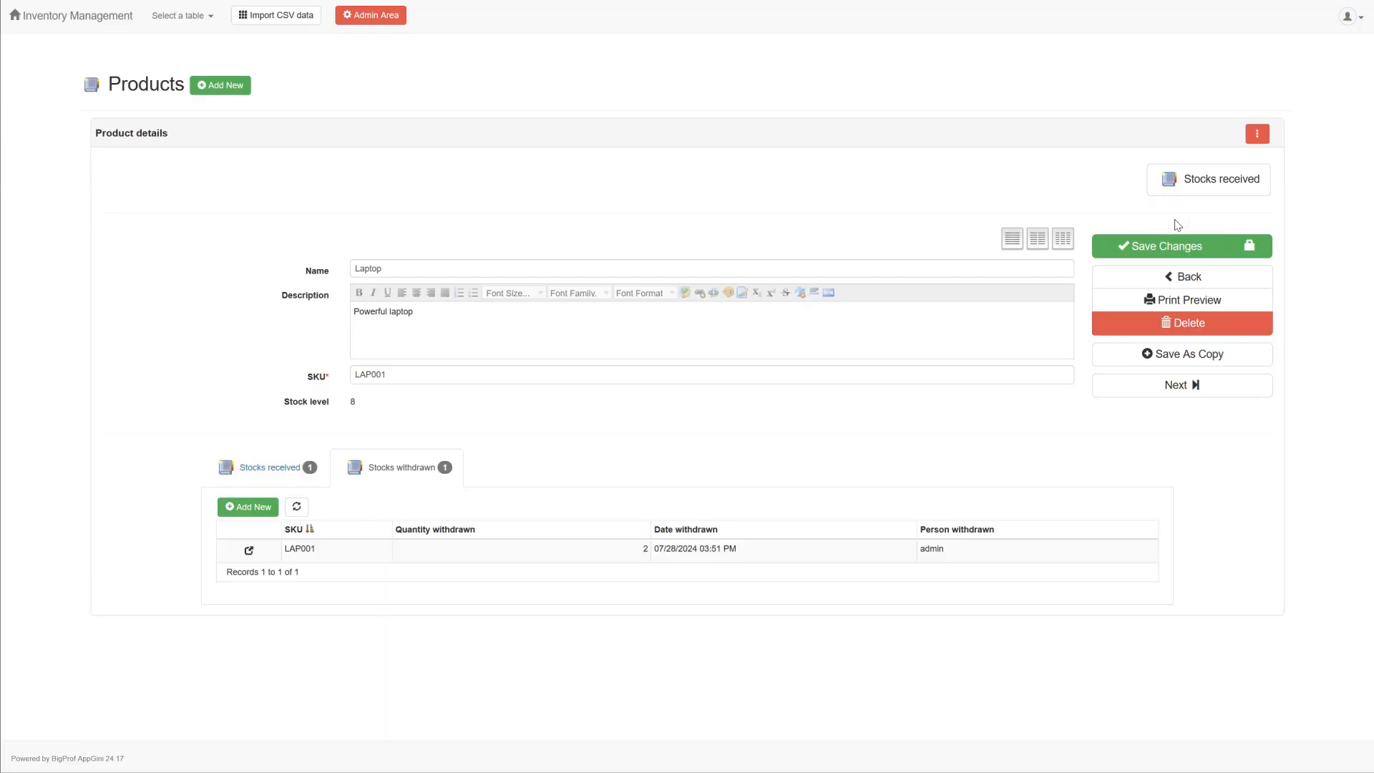
left_click(126, 365)
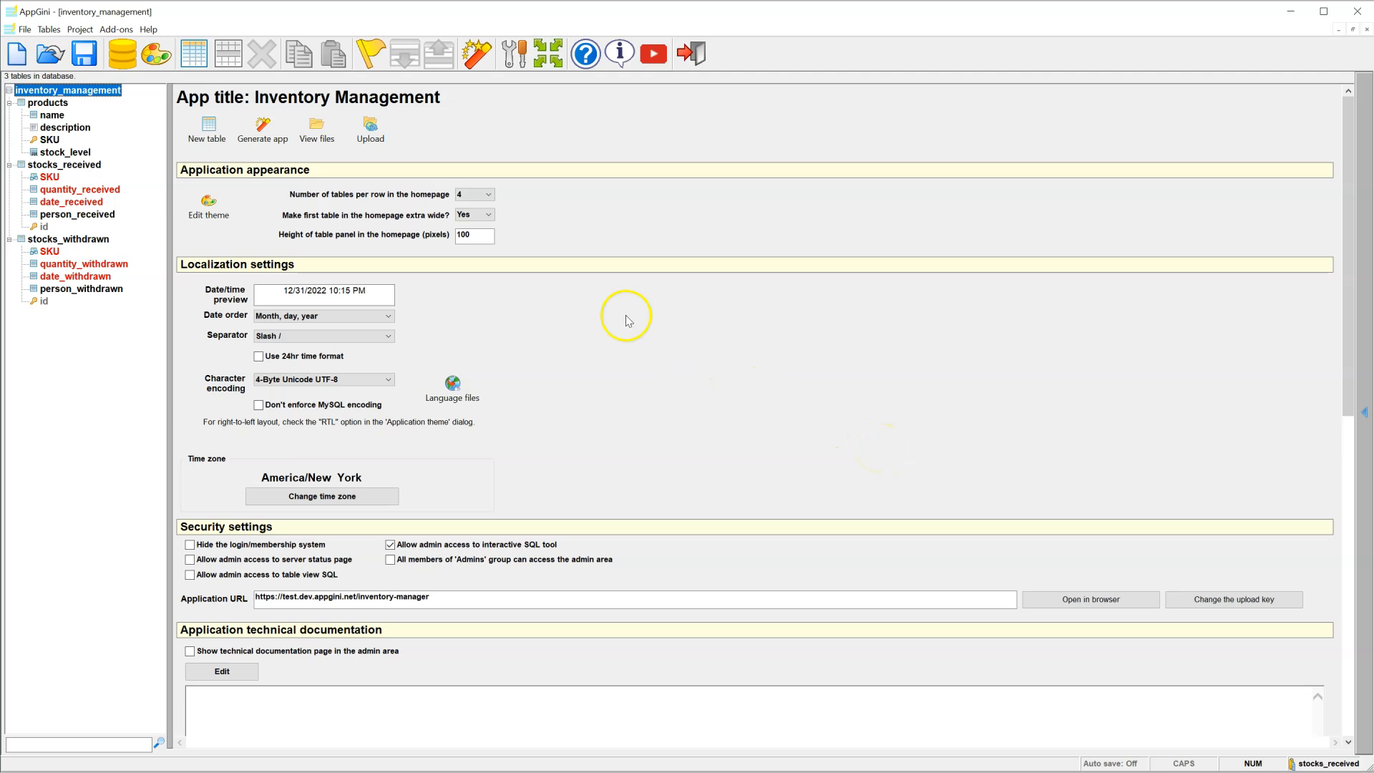
Step: Apply the Slate theme to the application, then select the products table in the project tree
left_click(211, 203)
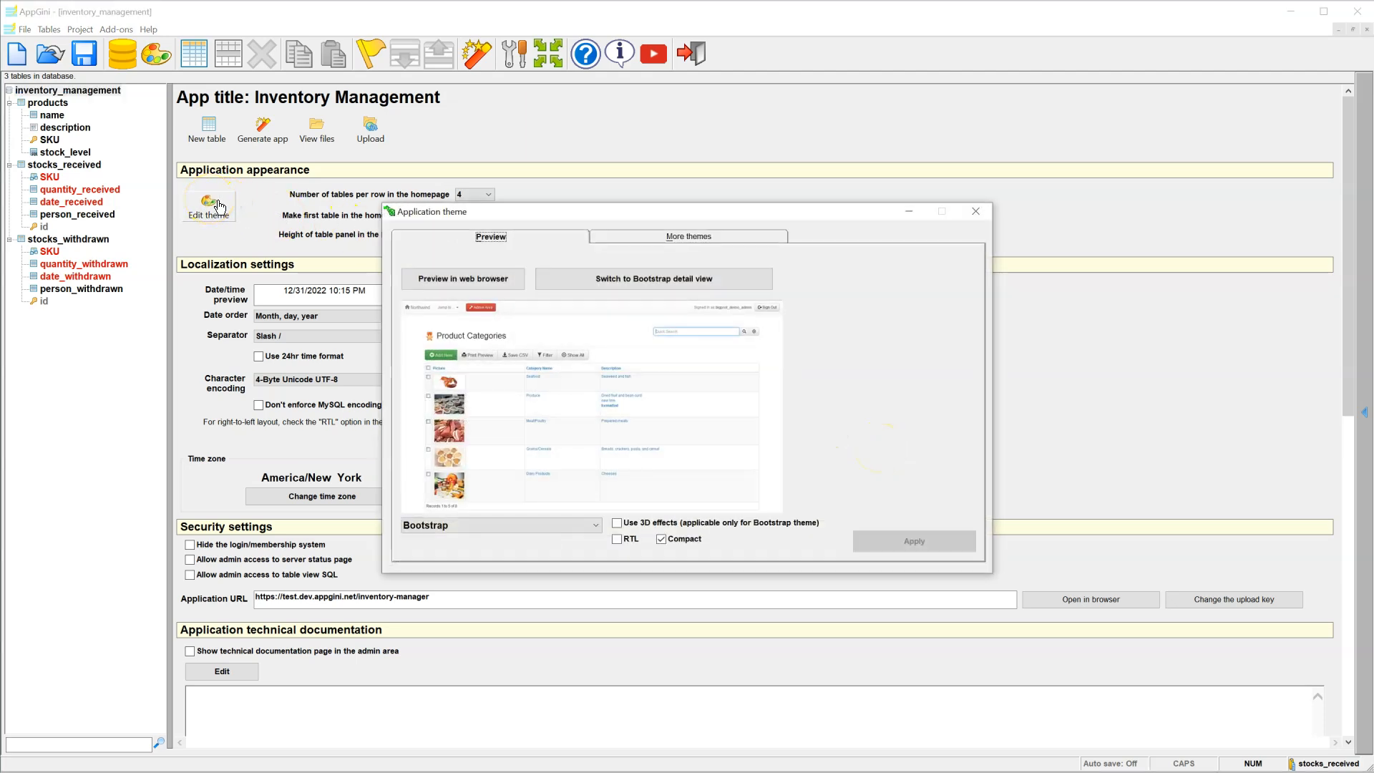
left_click(488, 527)
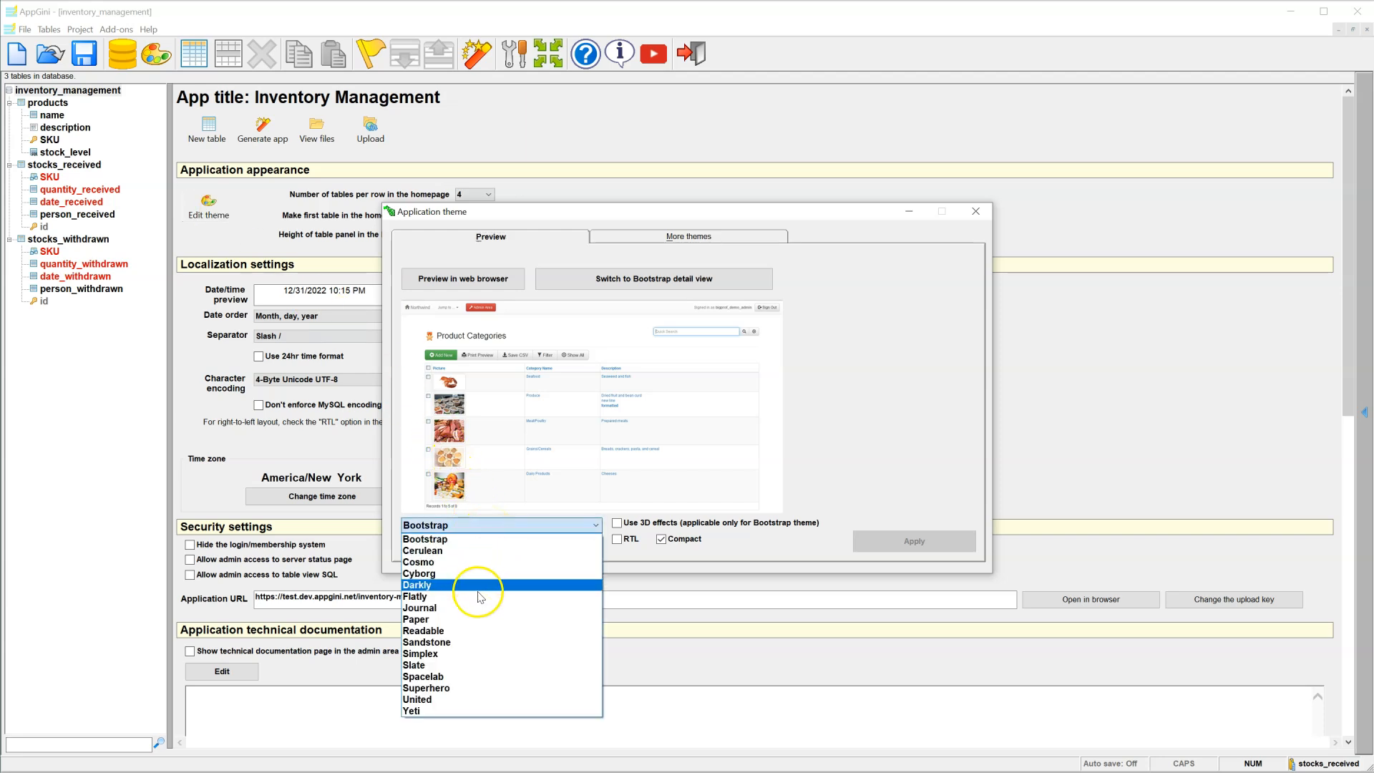
left_click(468, 666)
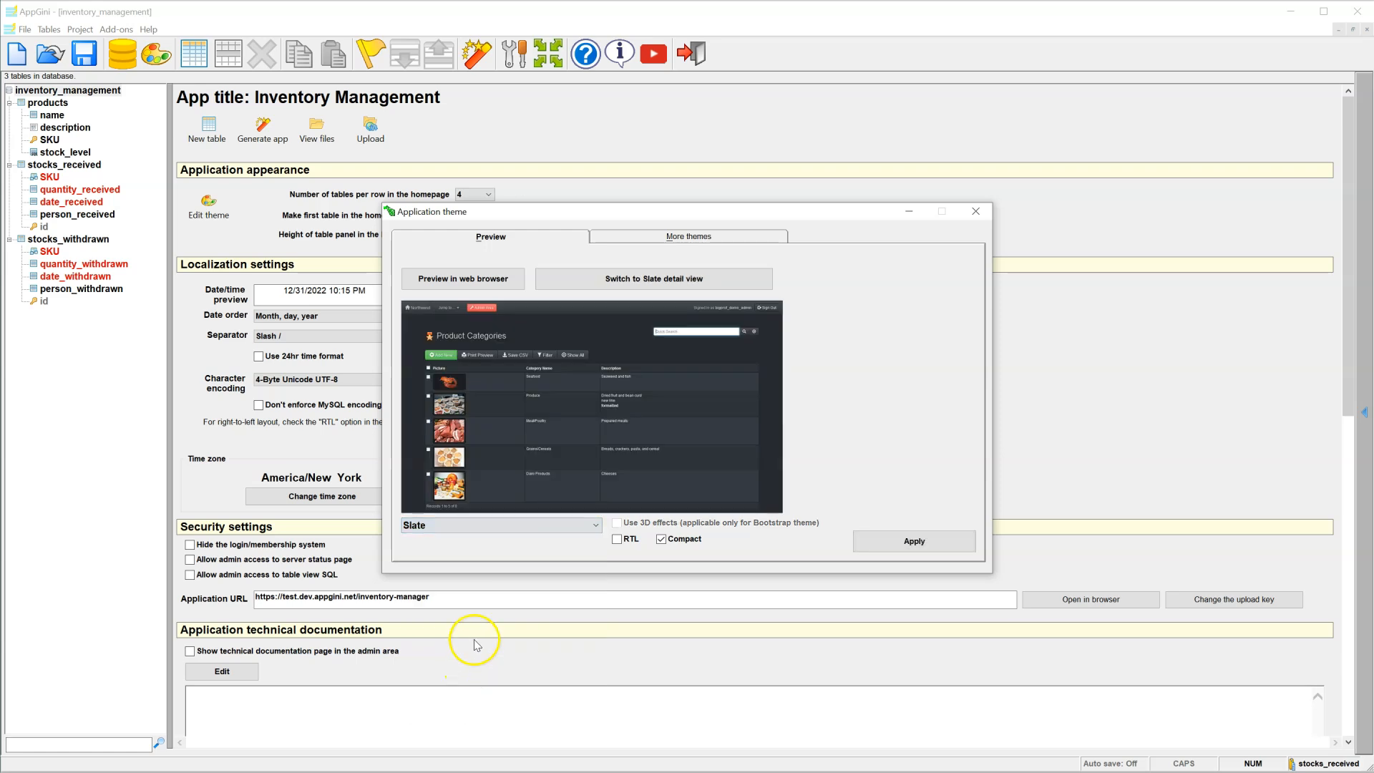
left_click(921, 546)
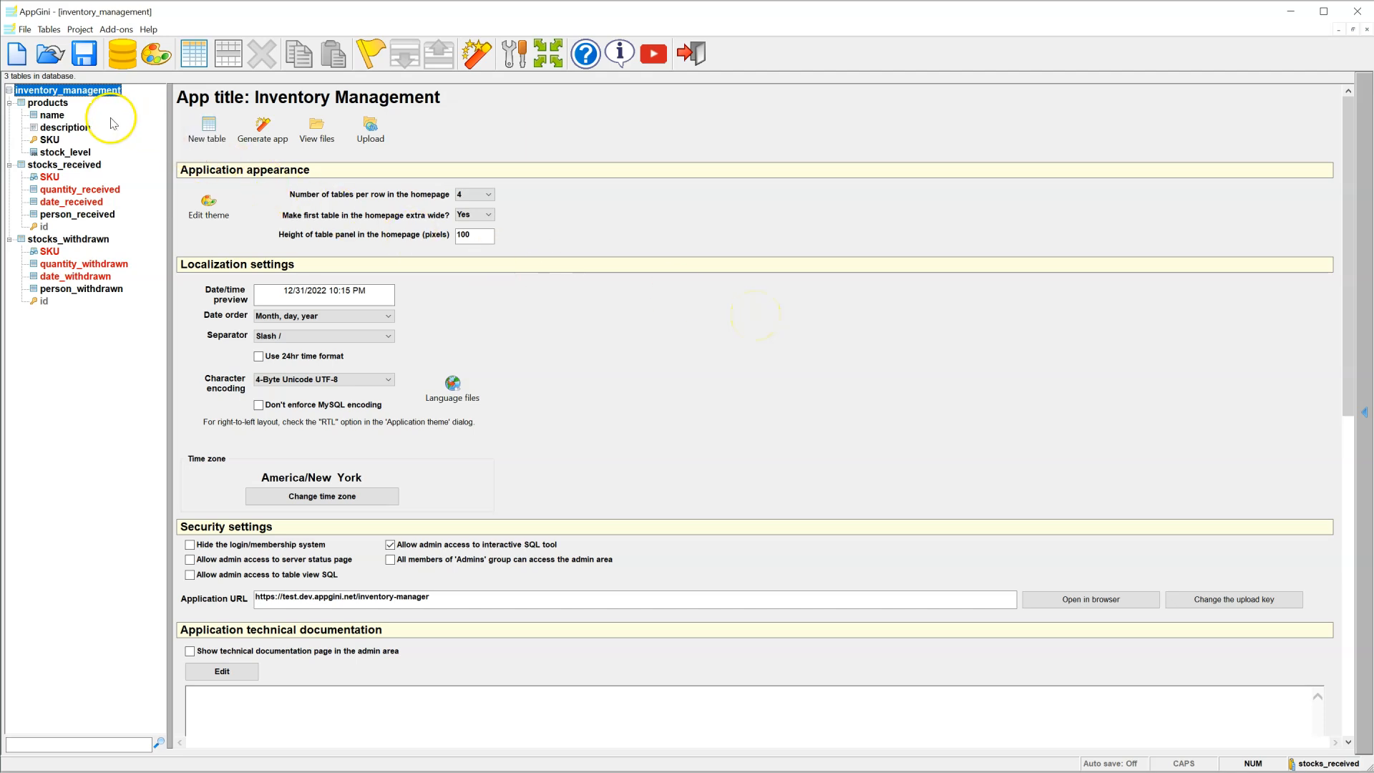
left_click(67, 107)
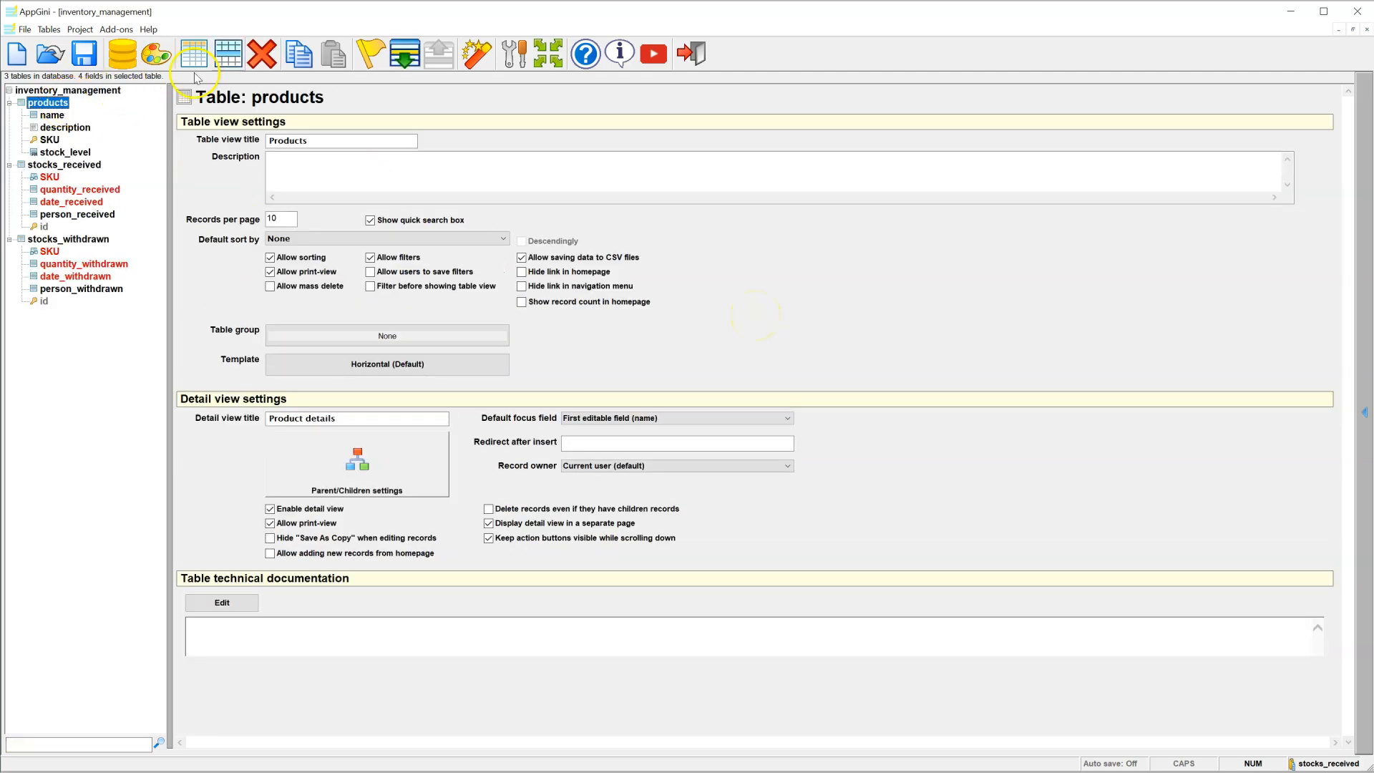
Step: Add a new field named photo to the products table
left_click(229, 63)
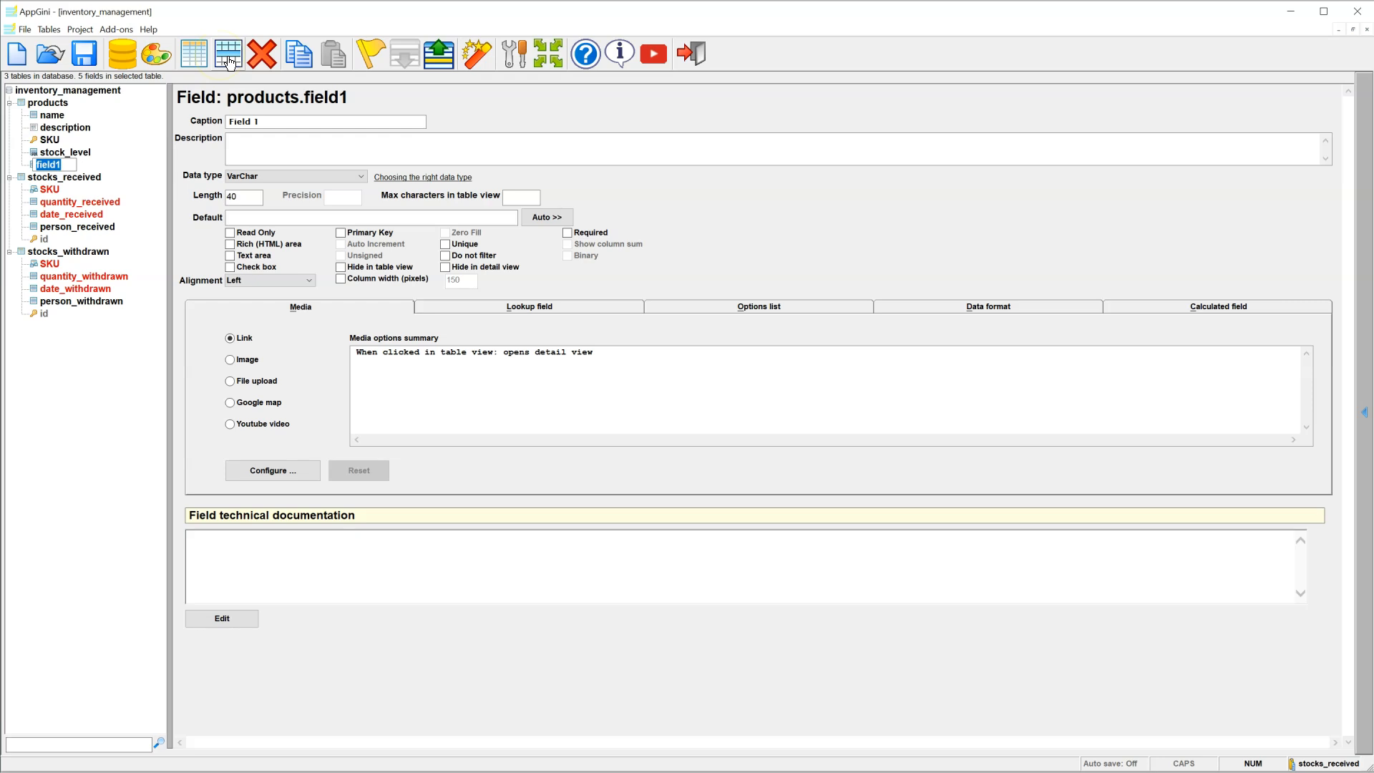
type("photo")
key("Return")
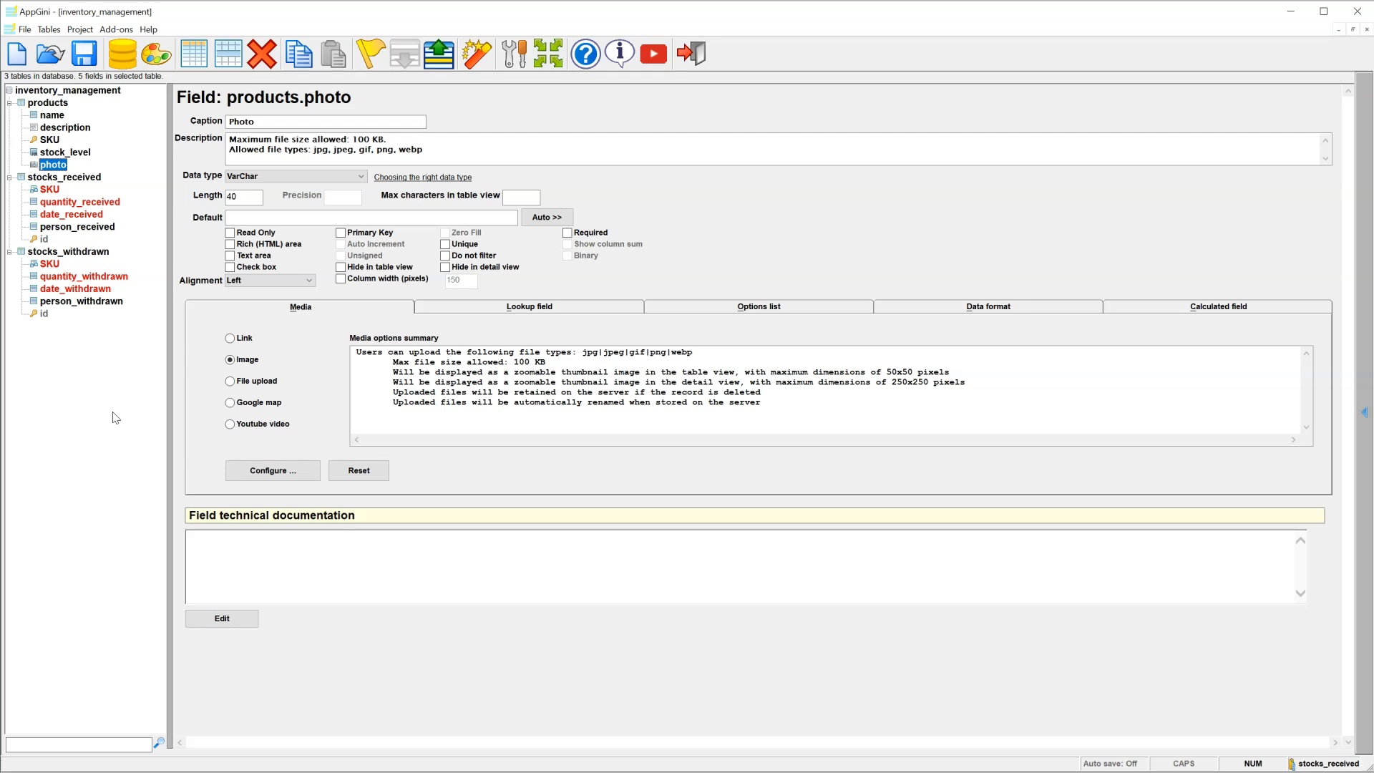
Step: Regenerate the app into D:\inventory-management, overwriting old files, and upload it (19 files uploaded)
left_click(477, 66)
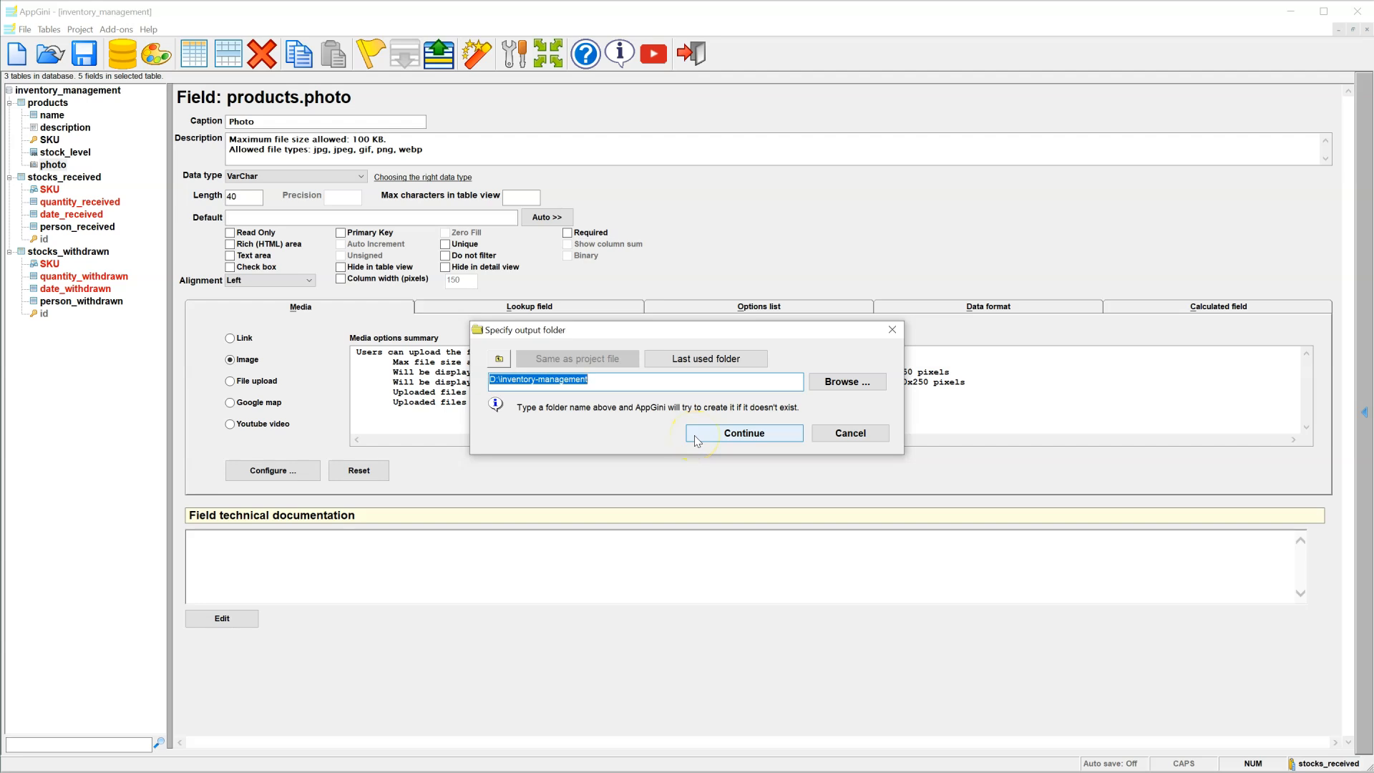
left_click(694, 435)
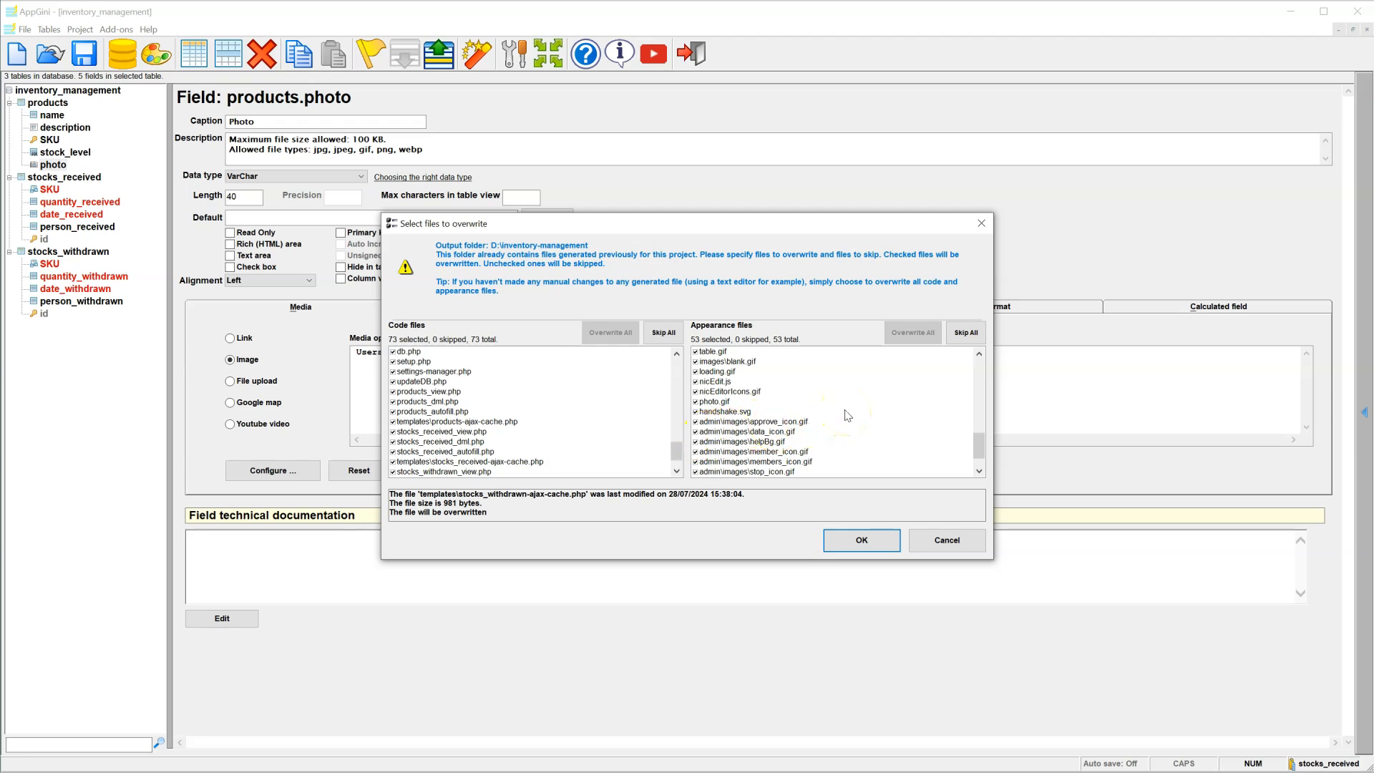
left_click(850, 541)
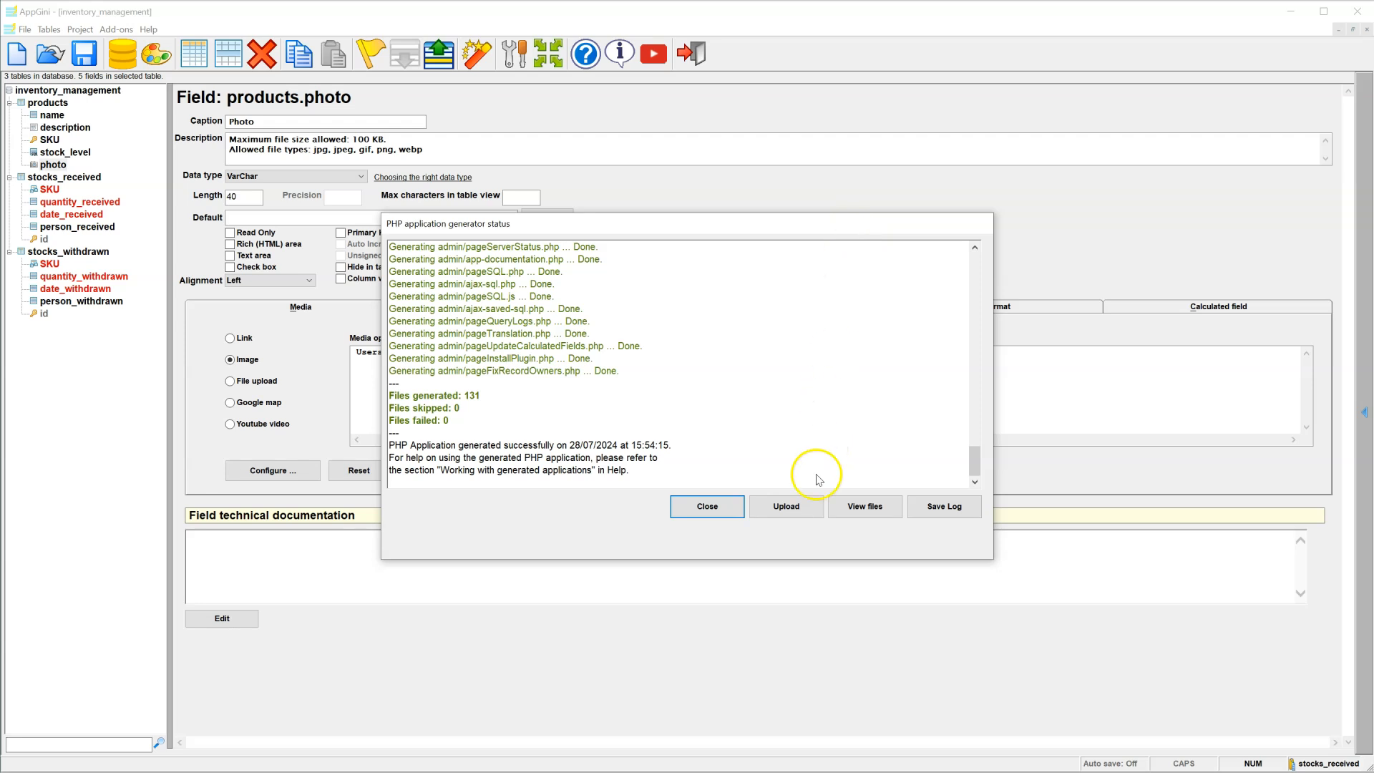
left_click(811, 521)
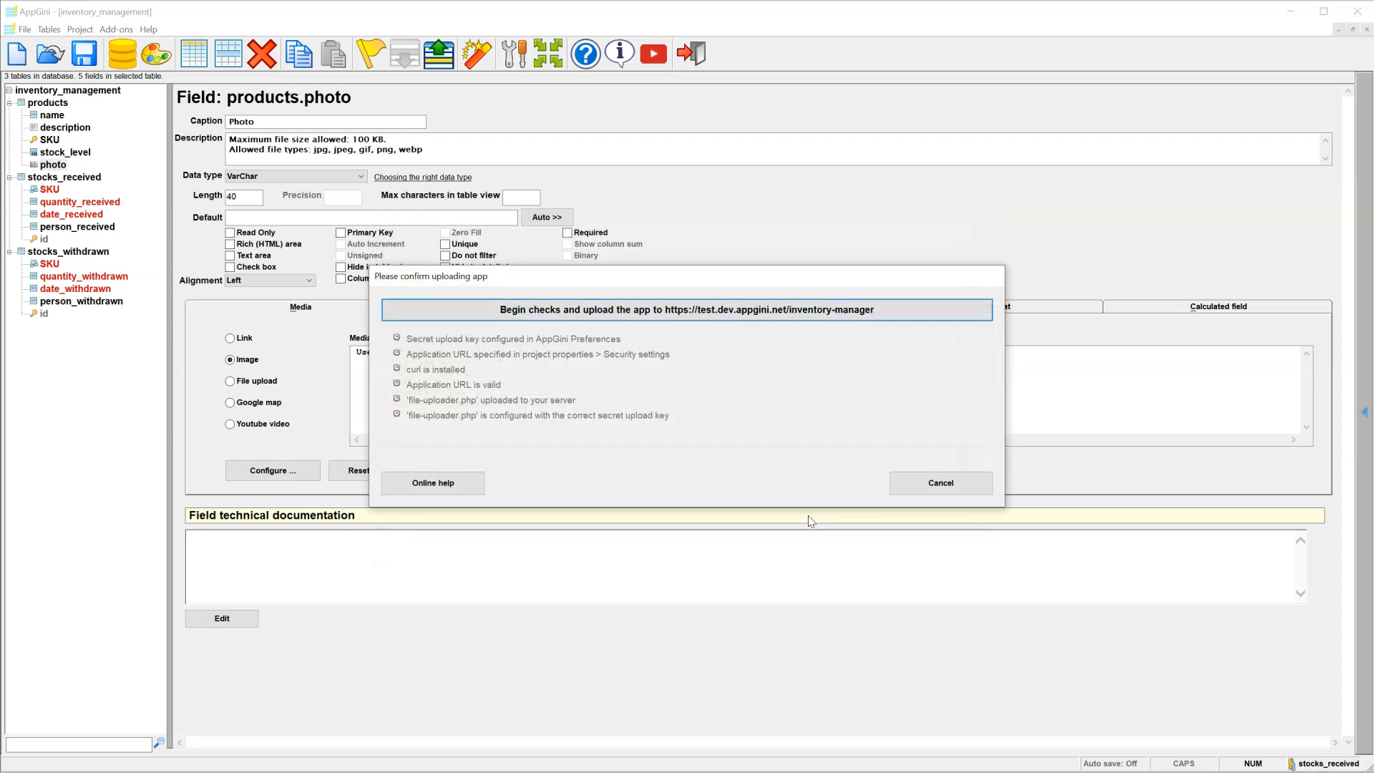
left_click(748, 325)
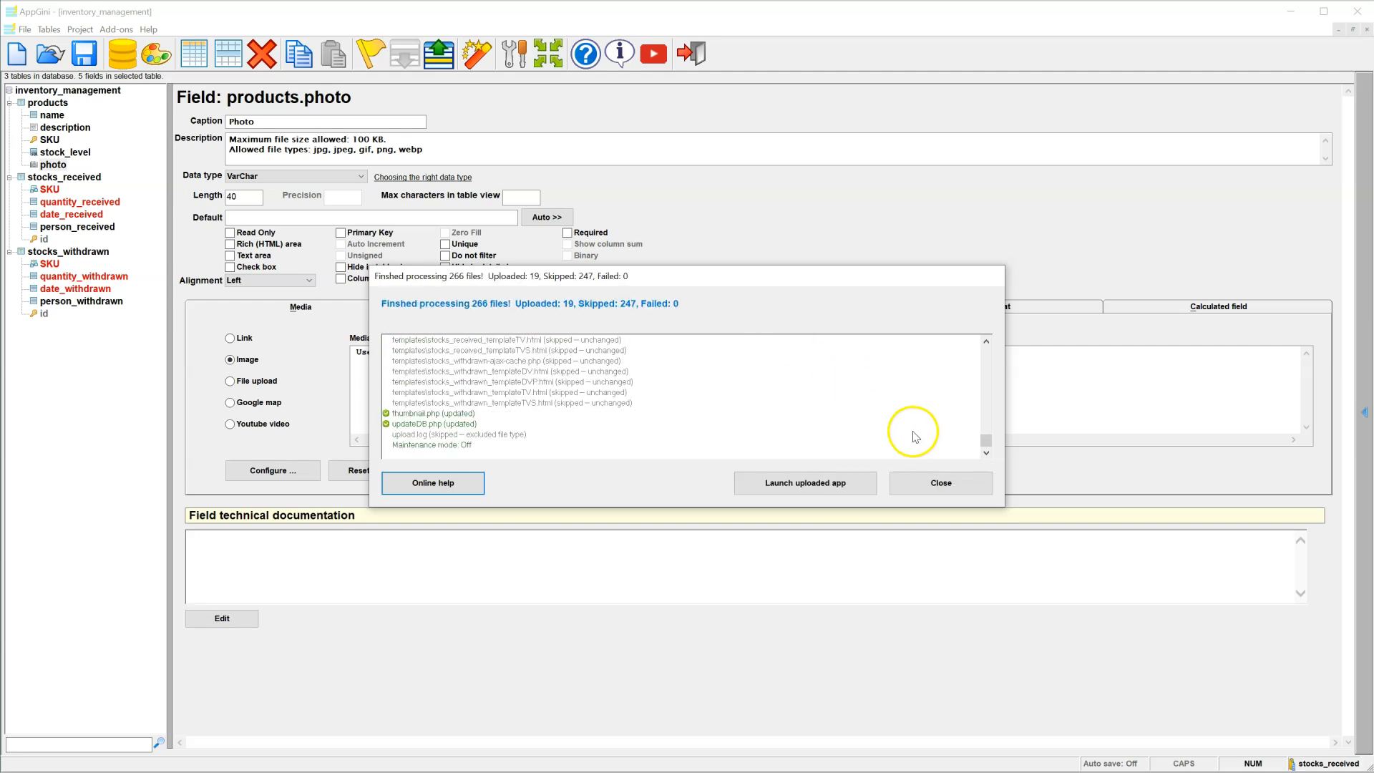
left_click(940, 484)
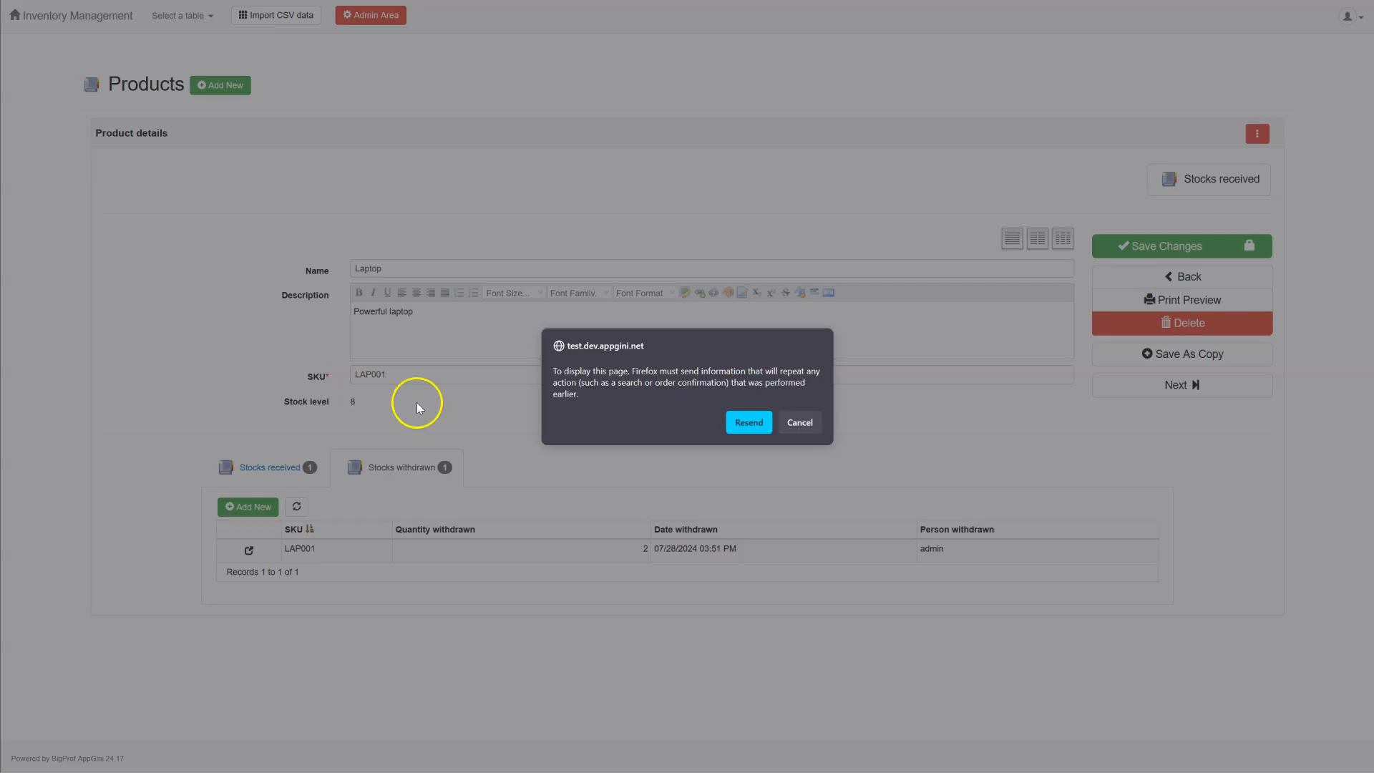
Step: Reload the Laptop page, save social-icons.png as its photo, and return to the Products list
left_click(745, 420)
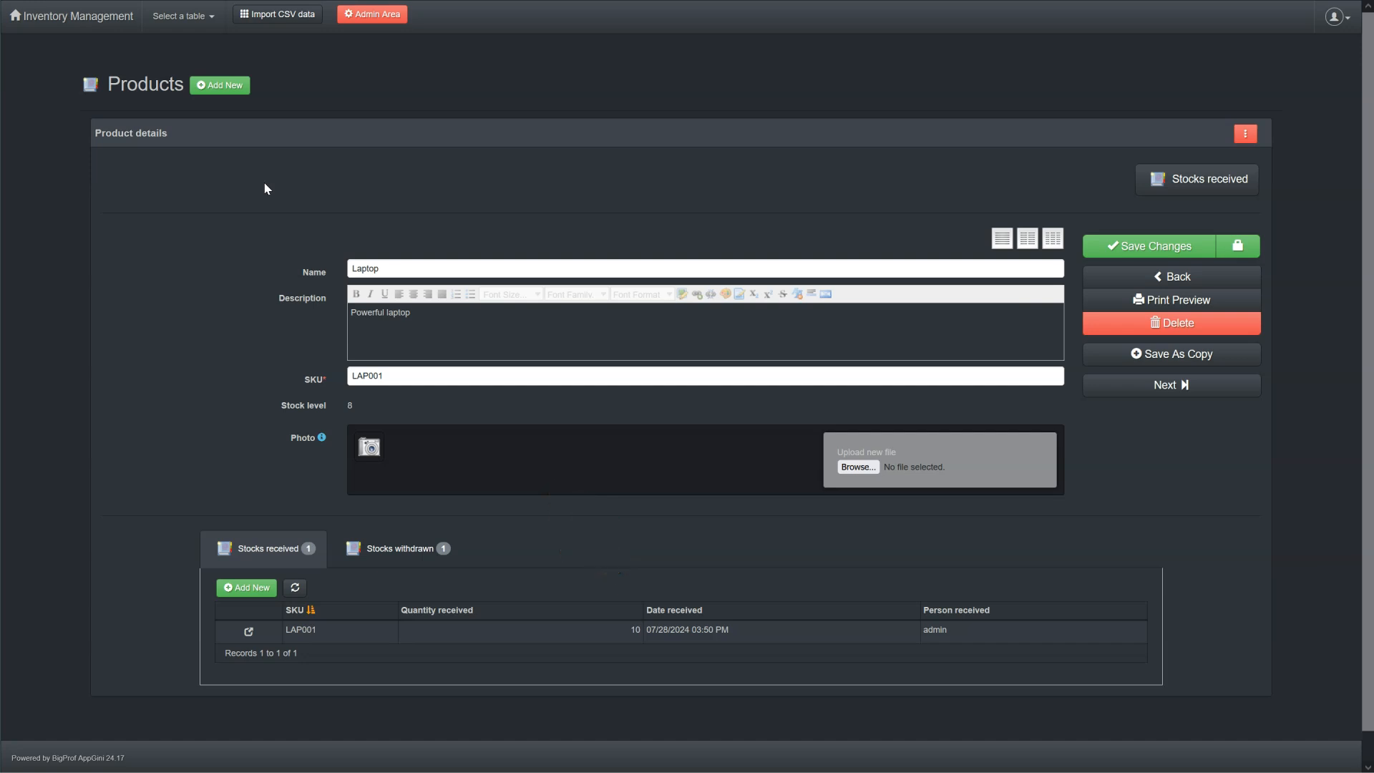
left_click(858, 467)
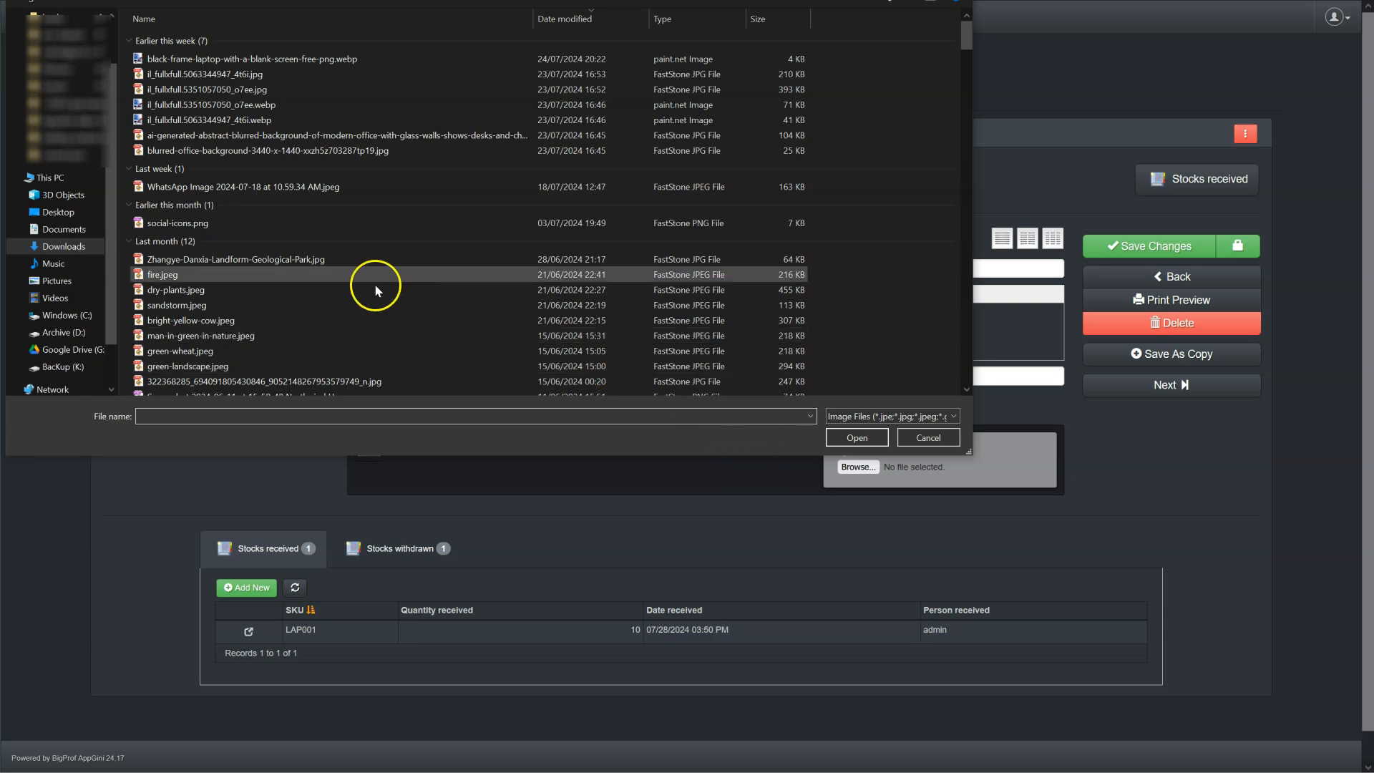
double_click(192, 231)
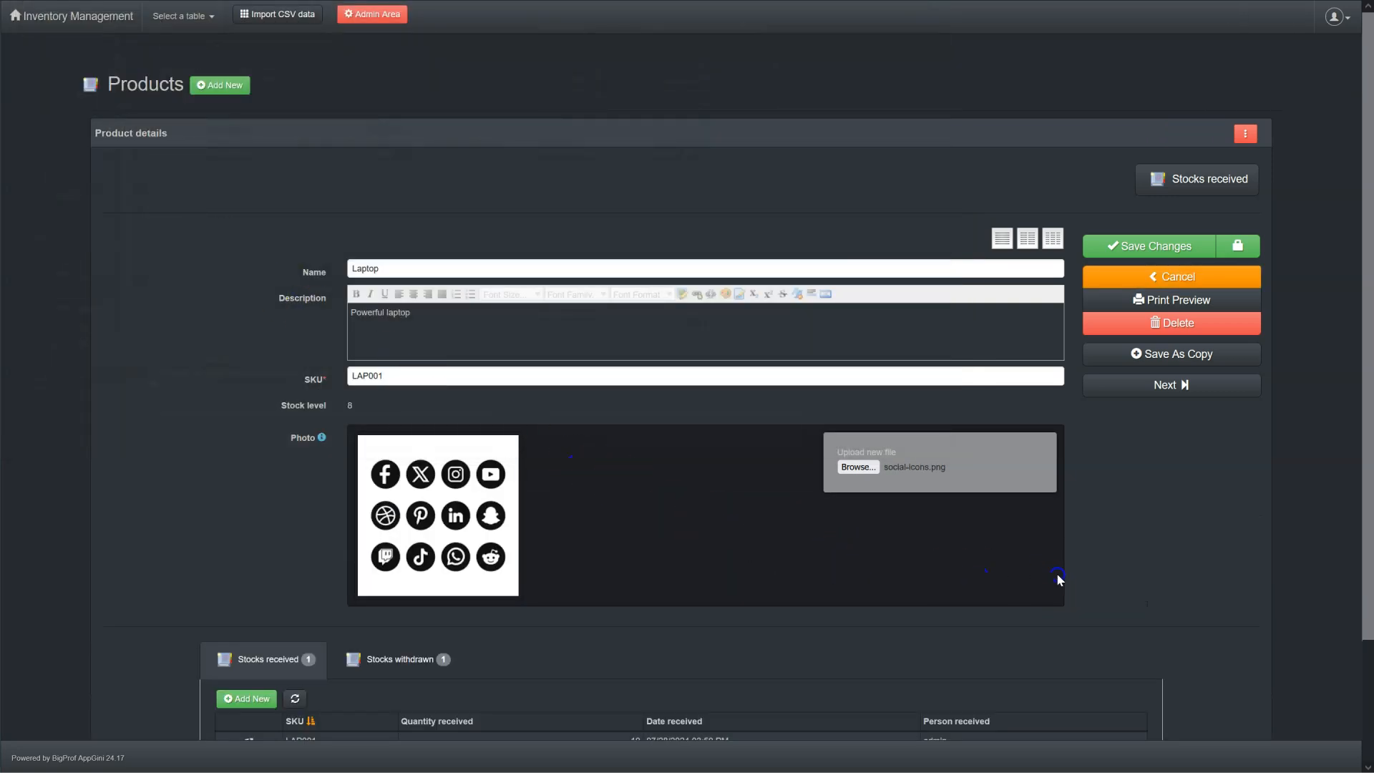
left_click(1165, 249)
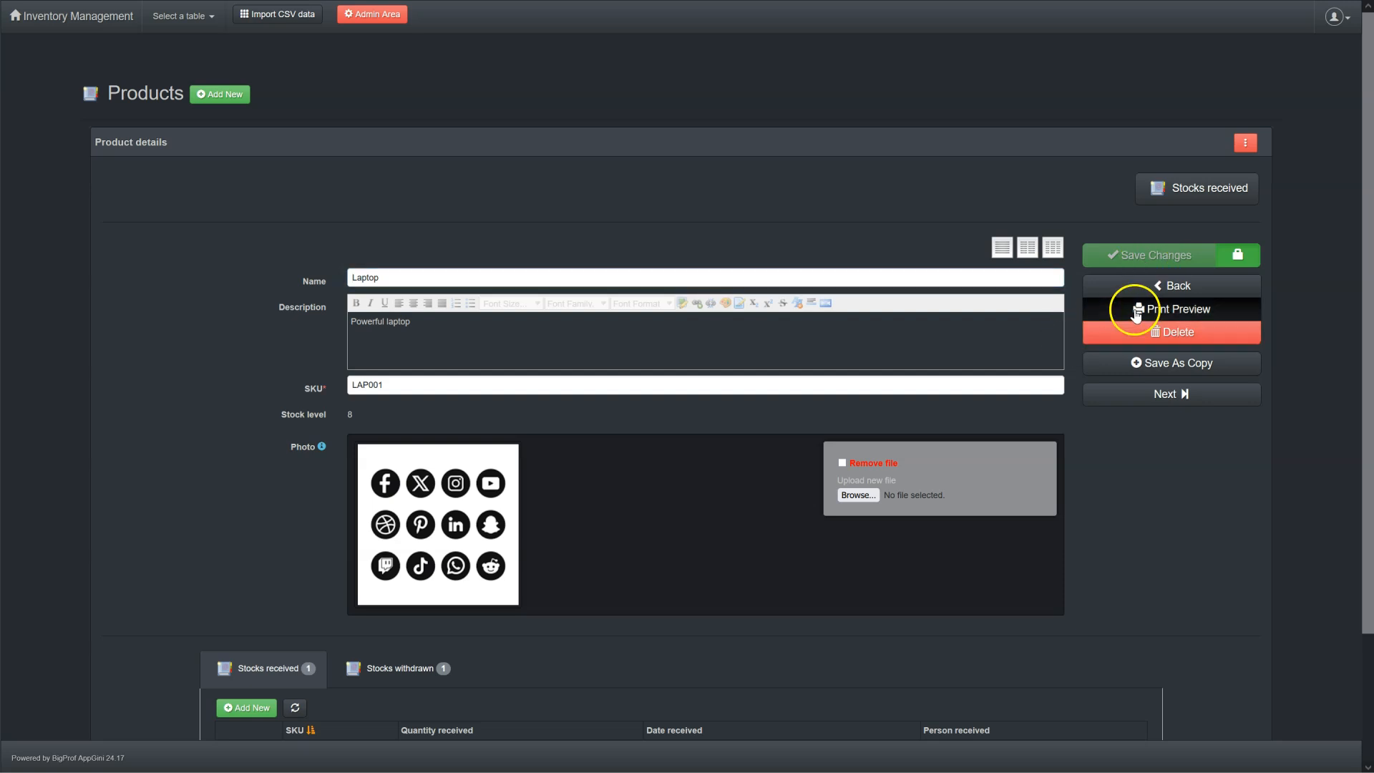
left_click(1153, 286)
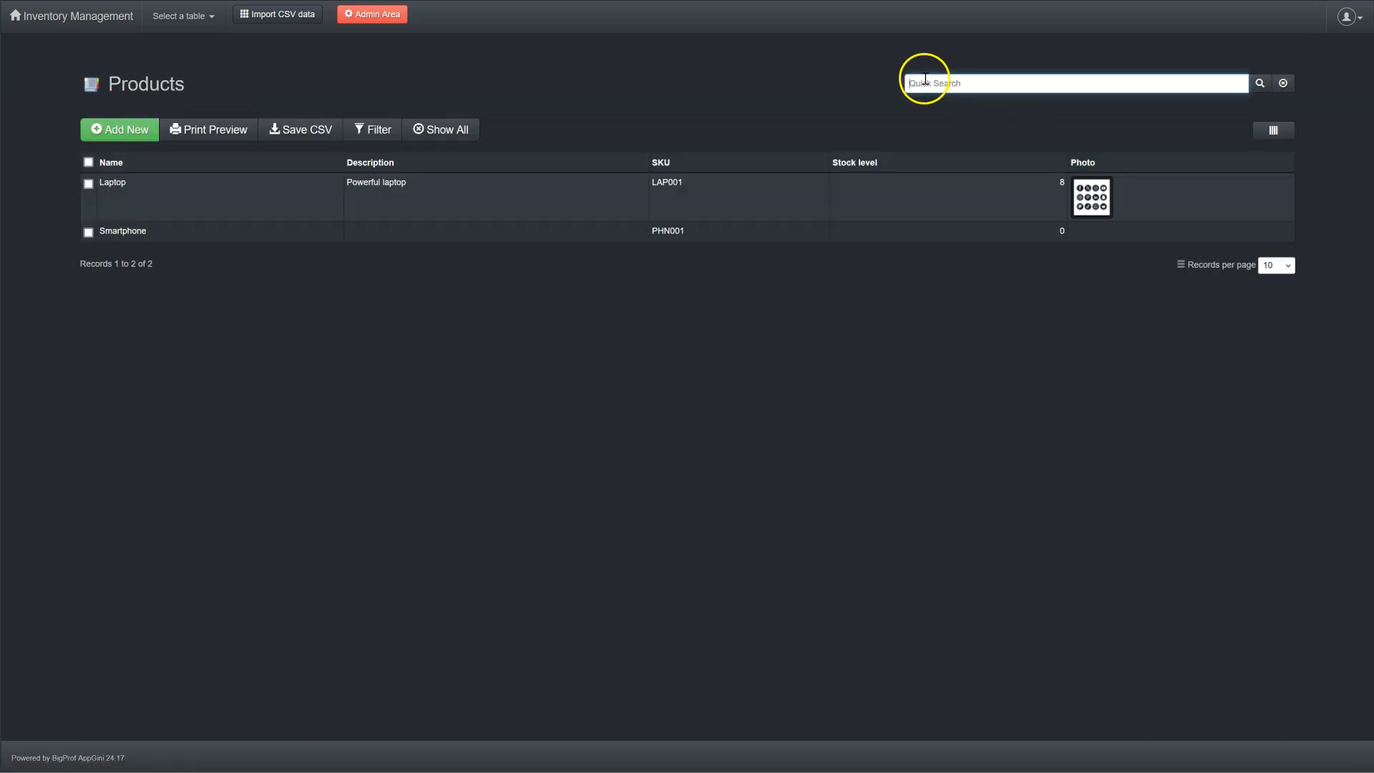